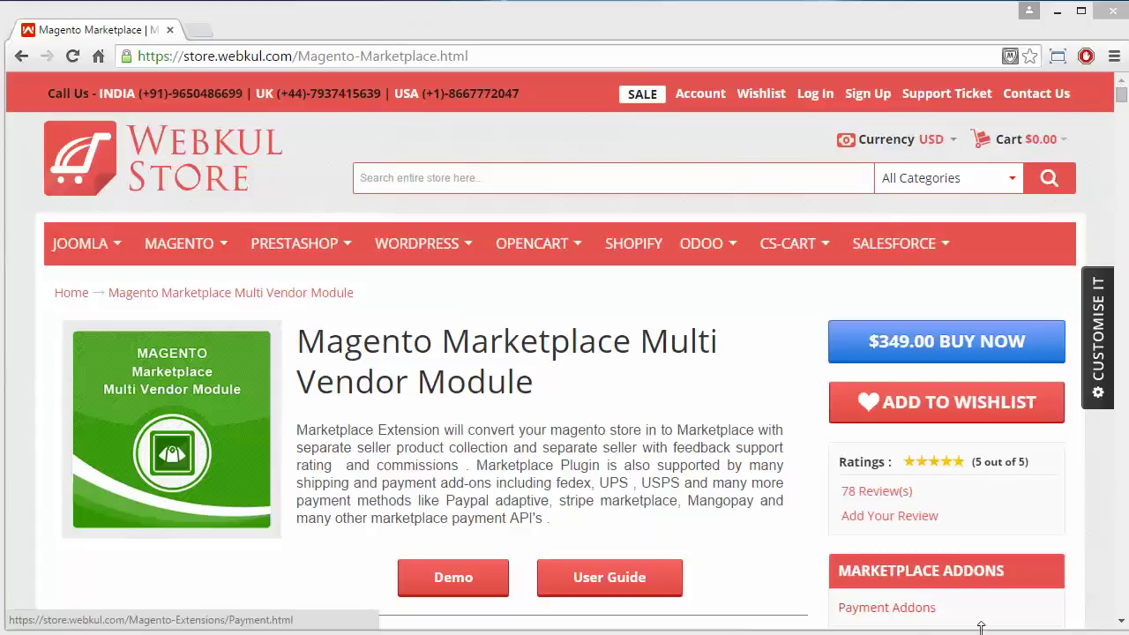
Open the demo store of the Magento Marketplace module and log in as a vendor with the prefilled credentials.
click(742, 568)
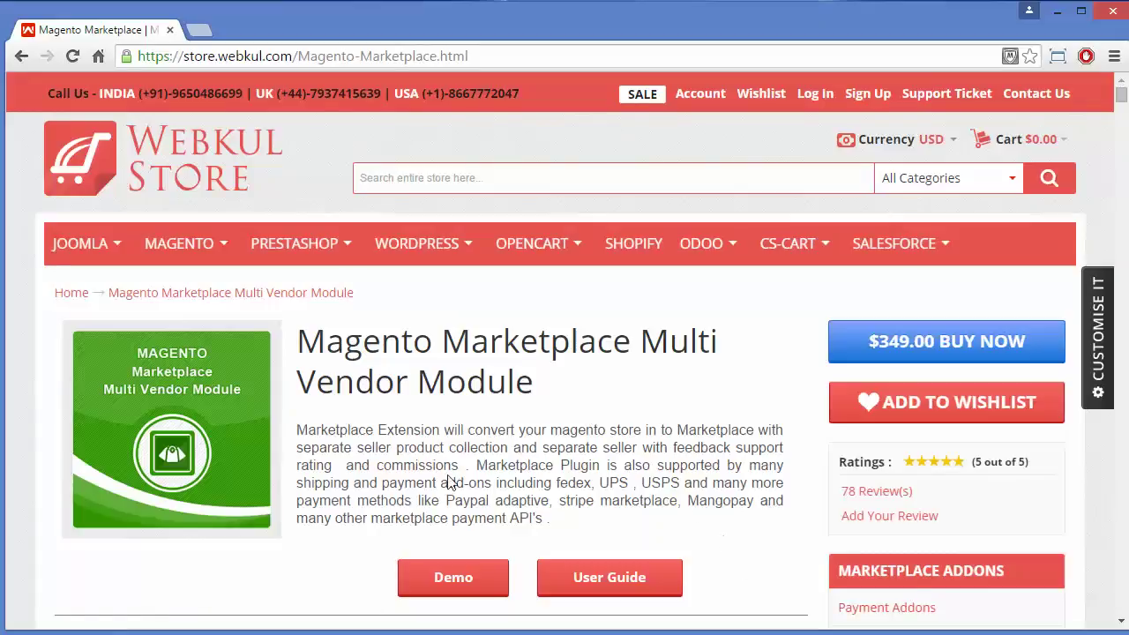
click(450, 578)
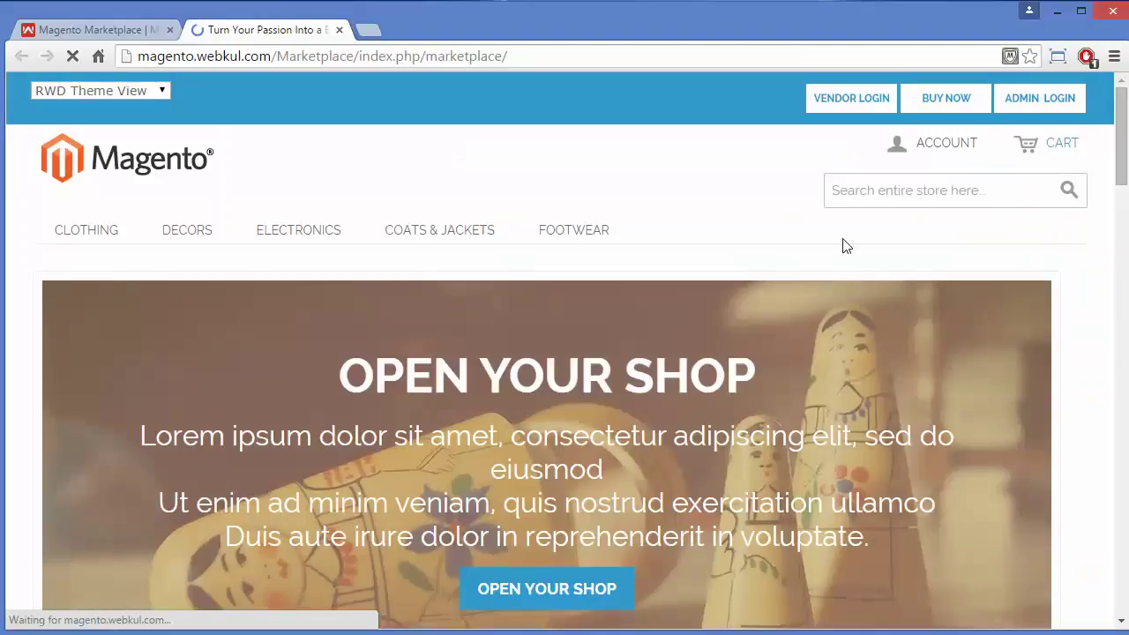
click(826, 107)
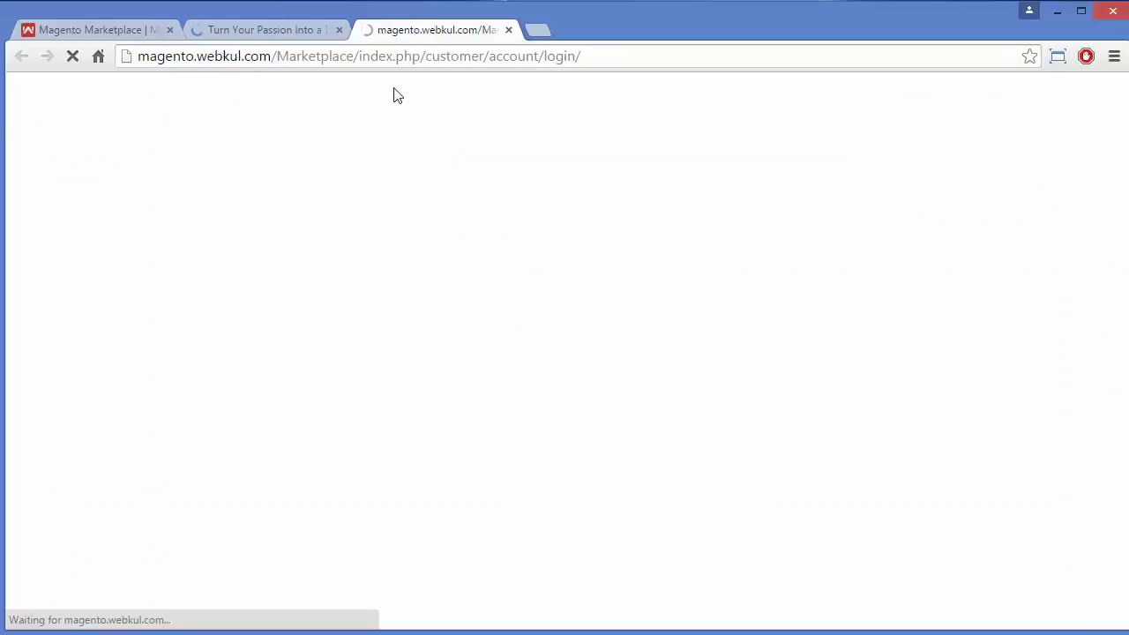
click(703, 558)
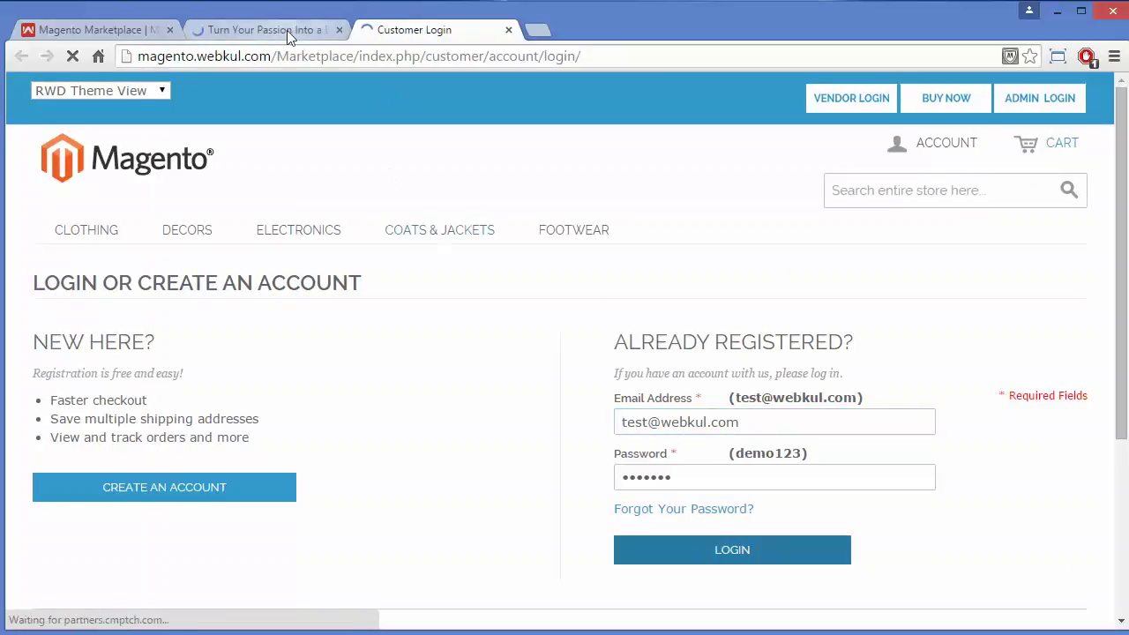
click(340, 30)
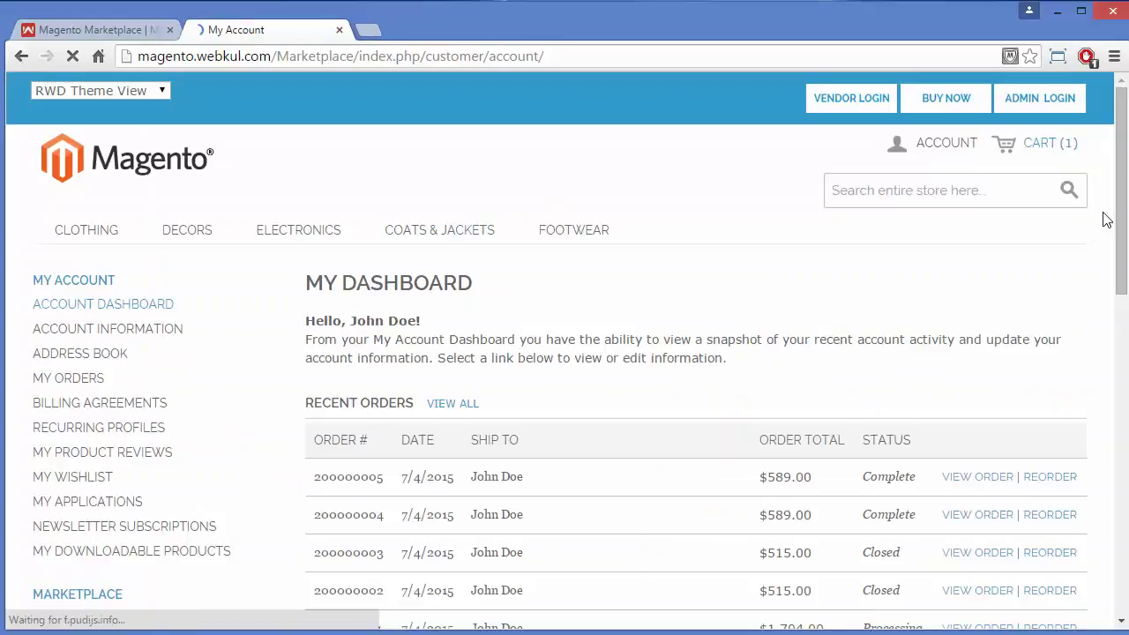
Open the seller's new product form and choose the Configurable product type with the Default attribute set.
drag(1122, 228, 1116, 397)
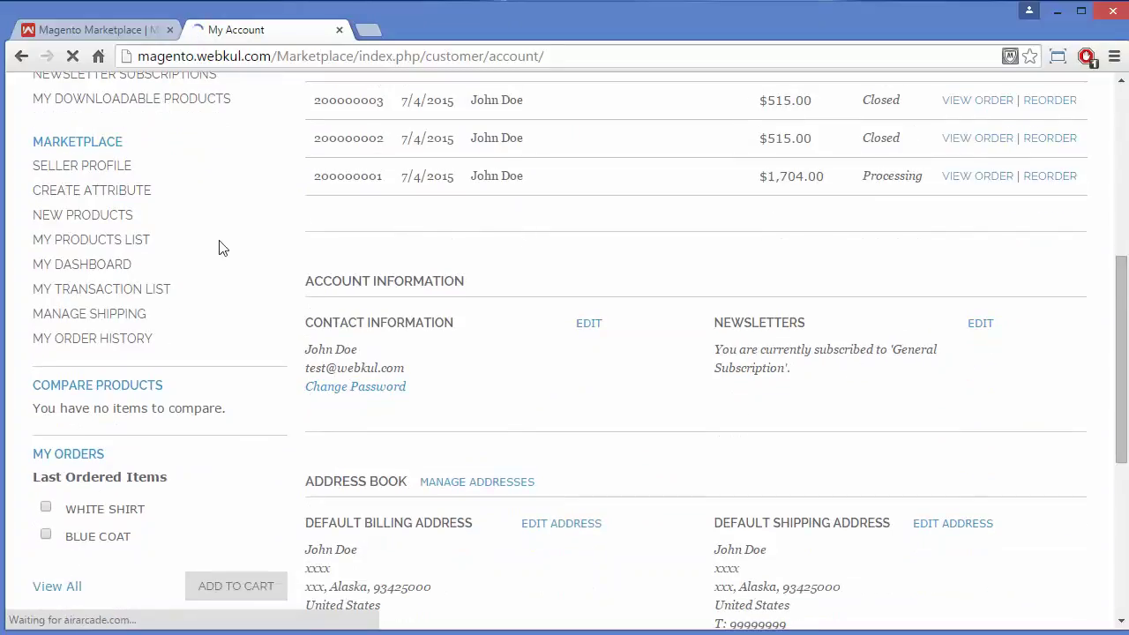
click(91, 227)
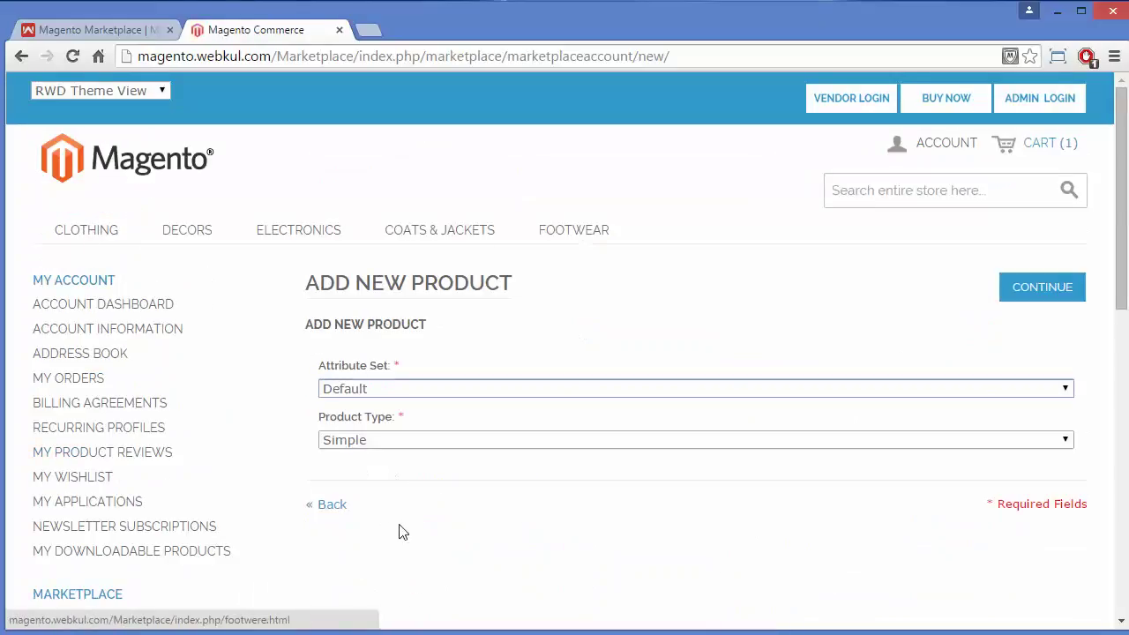
click(498, 389)
click(498, 388)
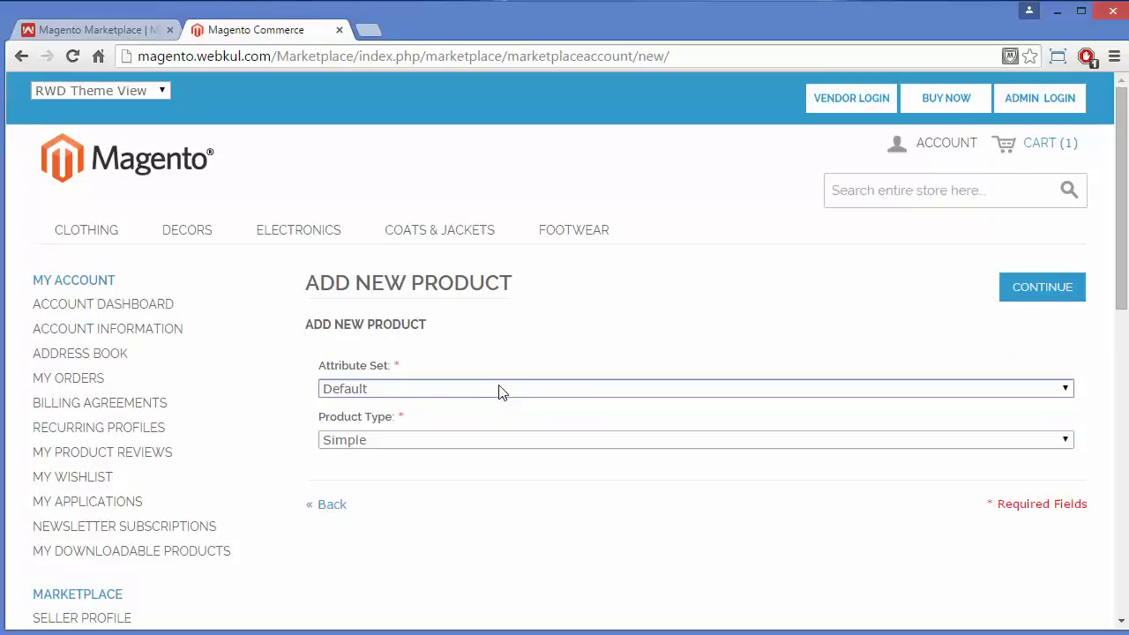
click(507, 440)
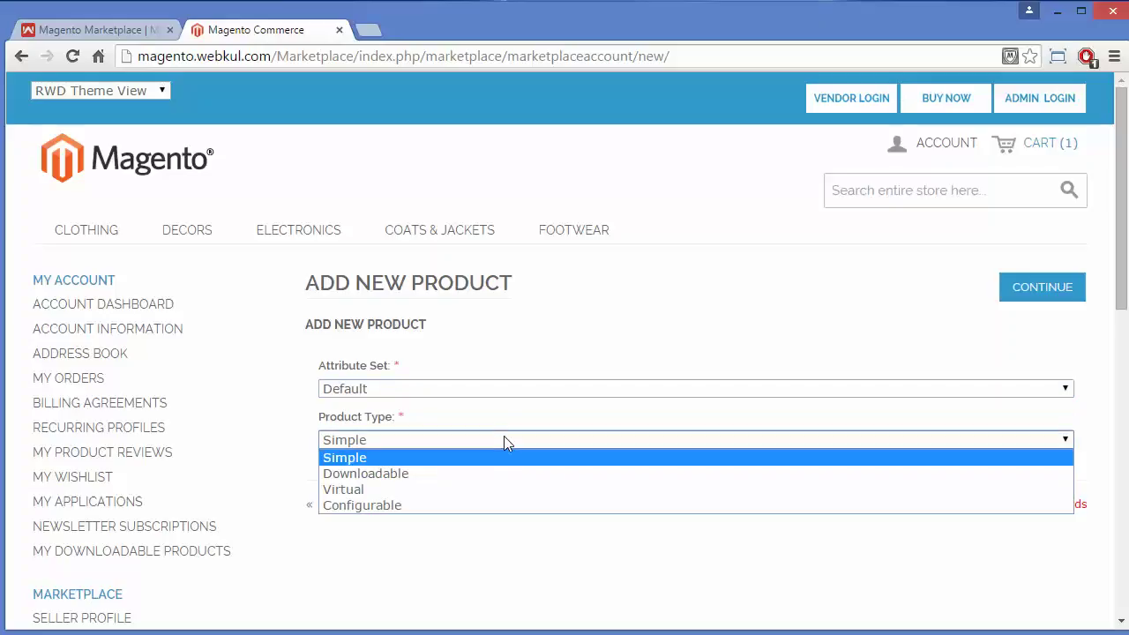
click(495, 505)
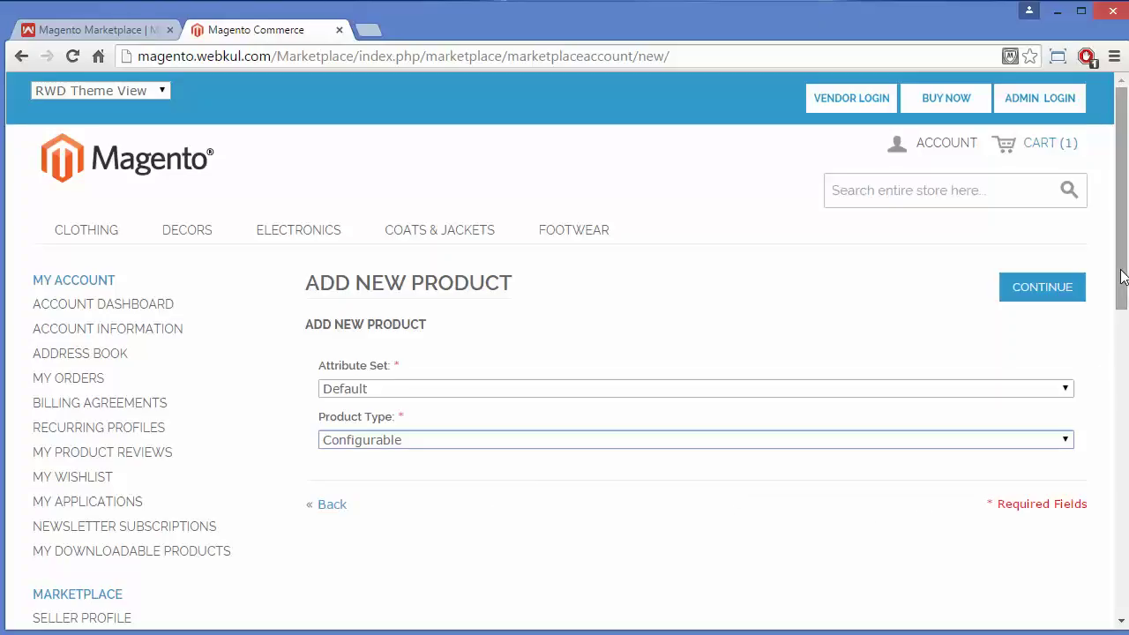
Open the marketplace's attribute creation form, keeping the Default attribute set and the General attribute group.
drag(1122, 276, 1118, 382)
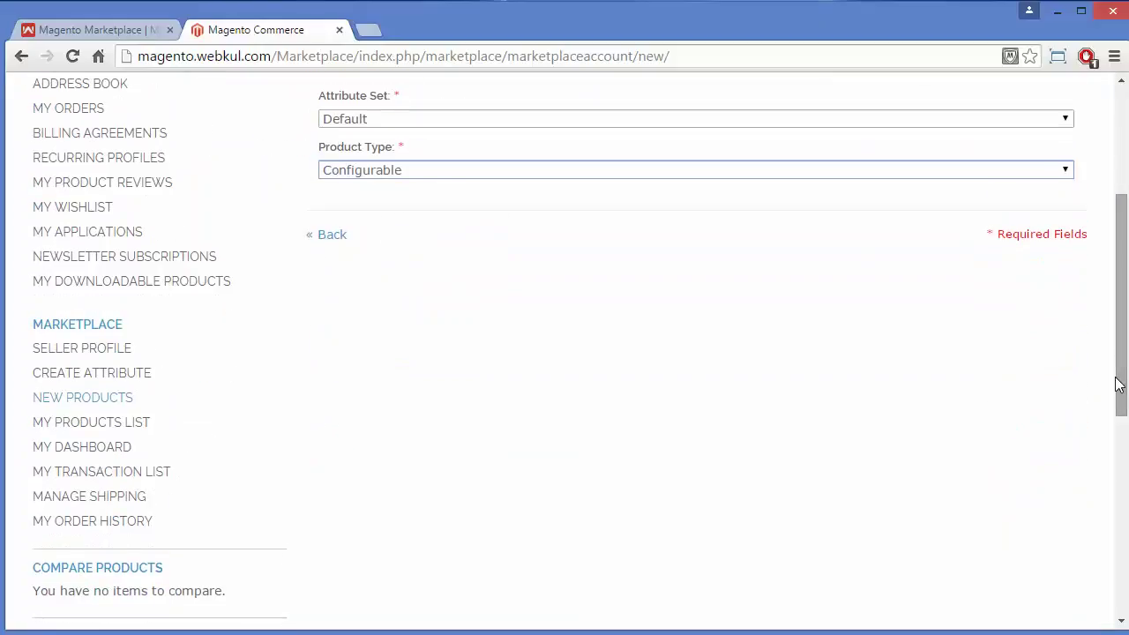
click(96, 381)
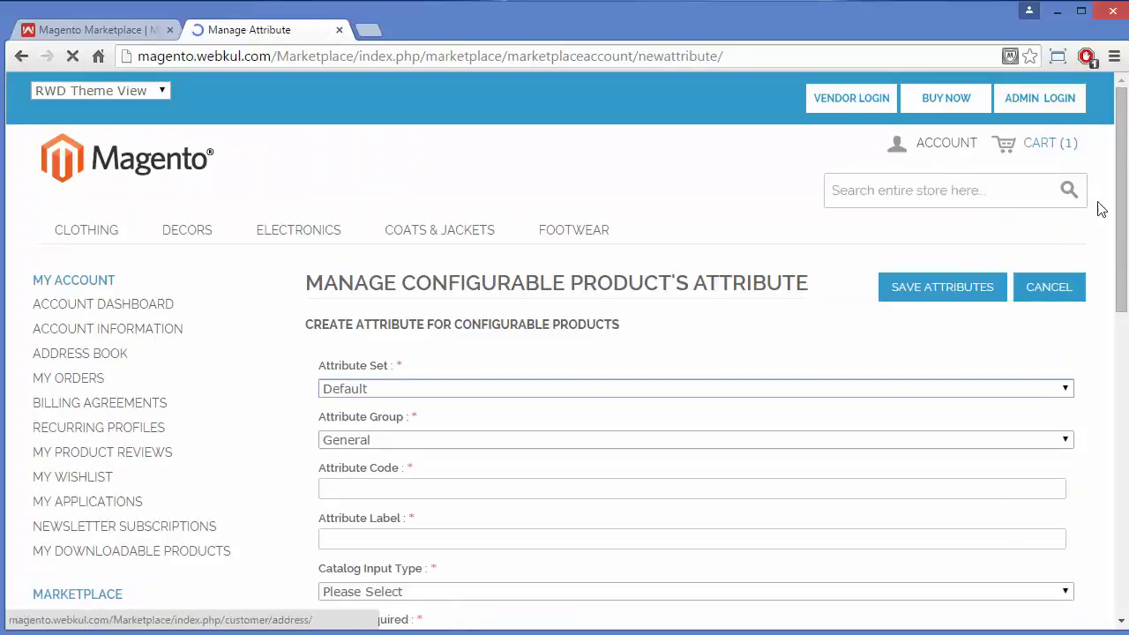
drag(1122, 208, 1121, 242)
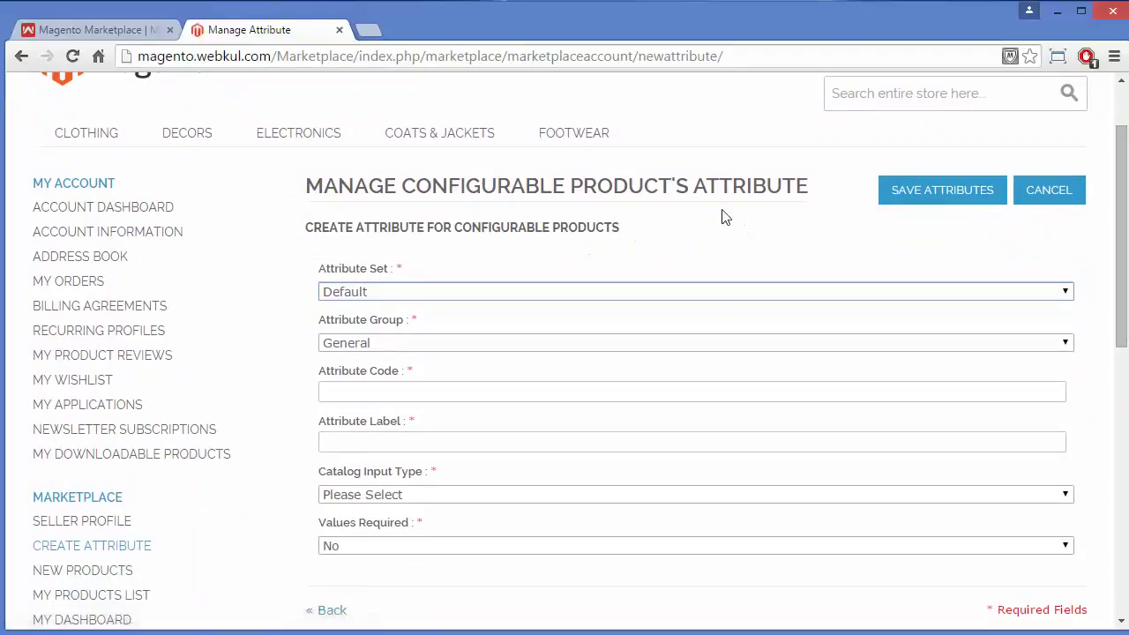
click(519, 299)
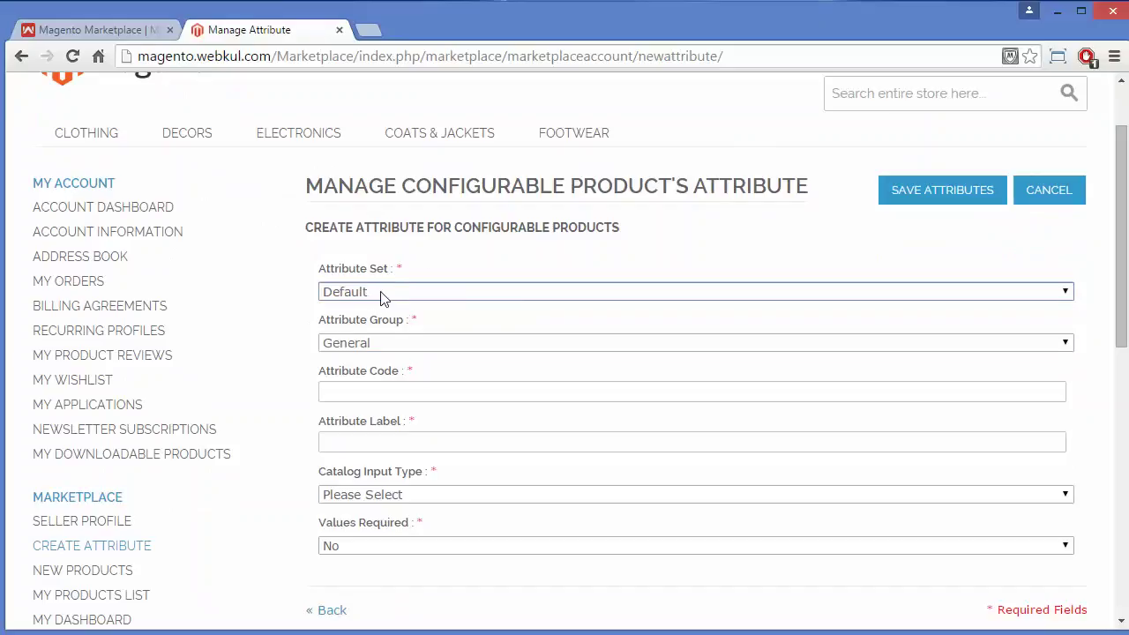
click(407, 349)
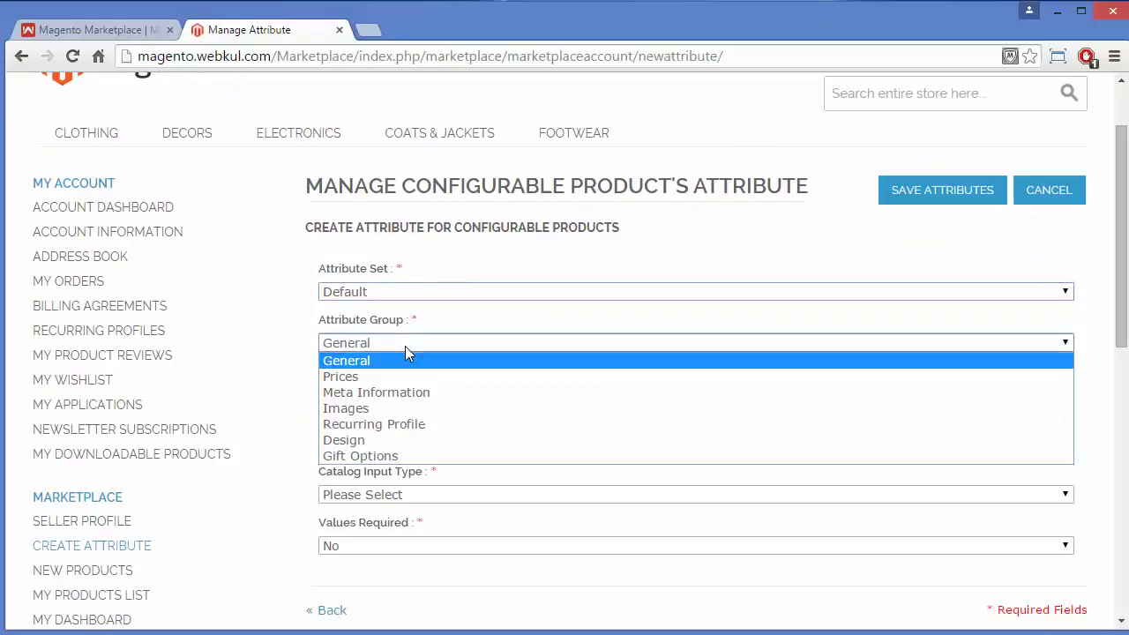
click(407, 350)
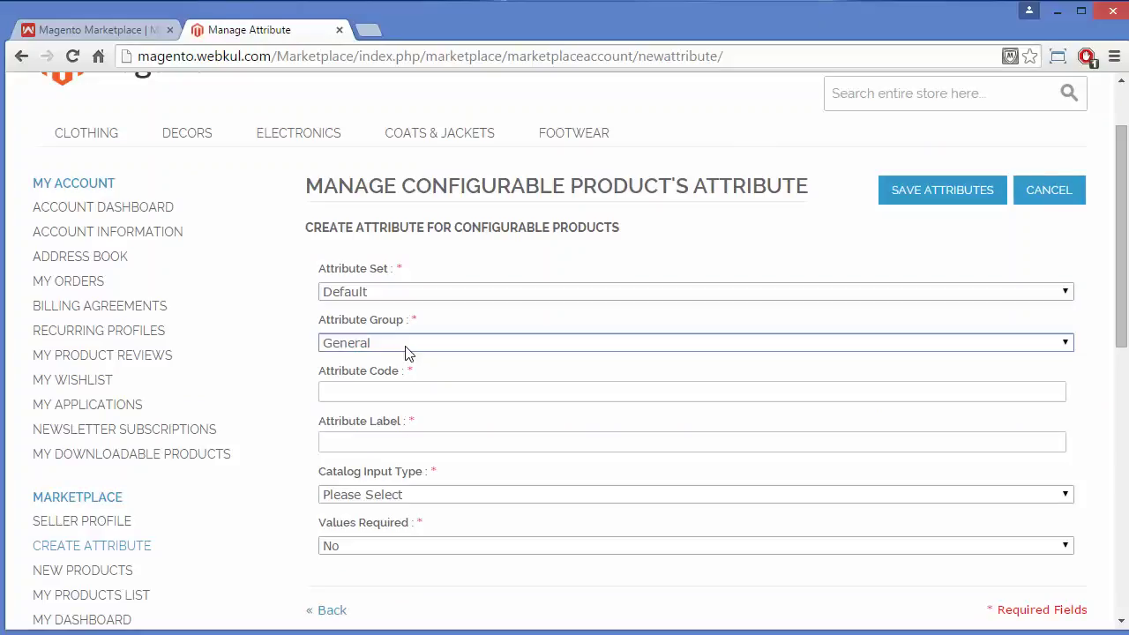
Enter "color" as both the attribute code and the attribute label.
click(407, 396)
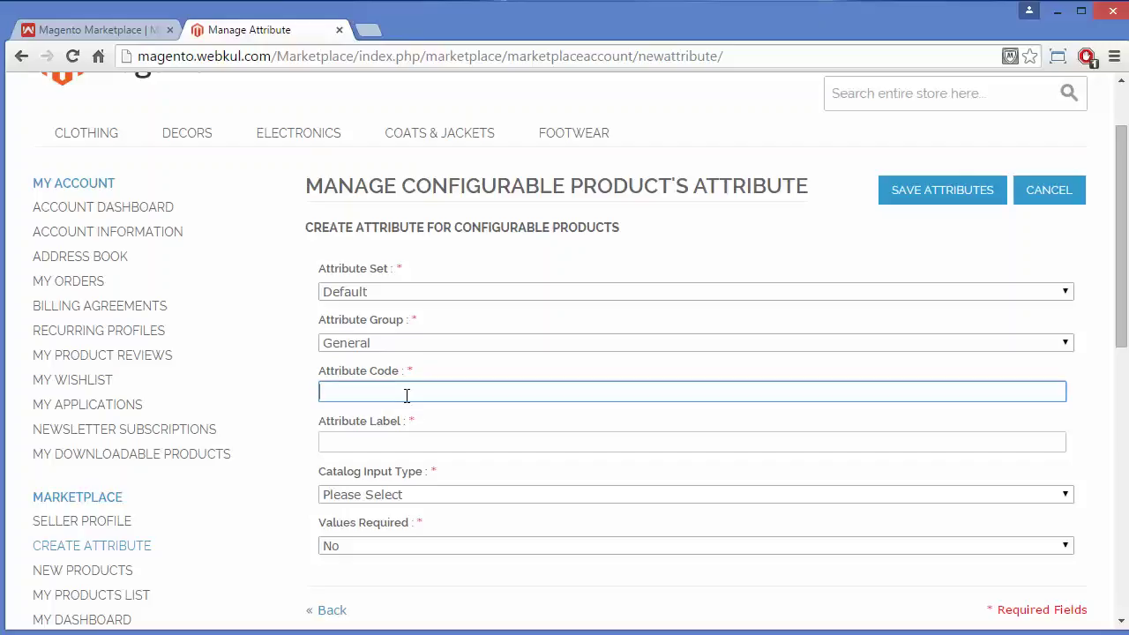
text(color)
click(375, 447)
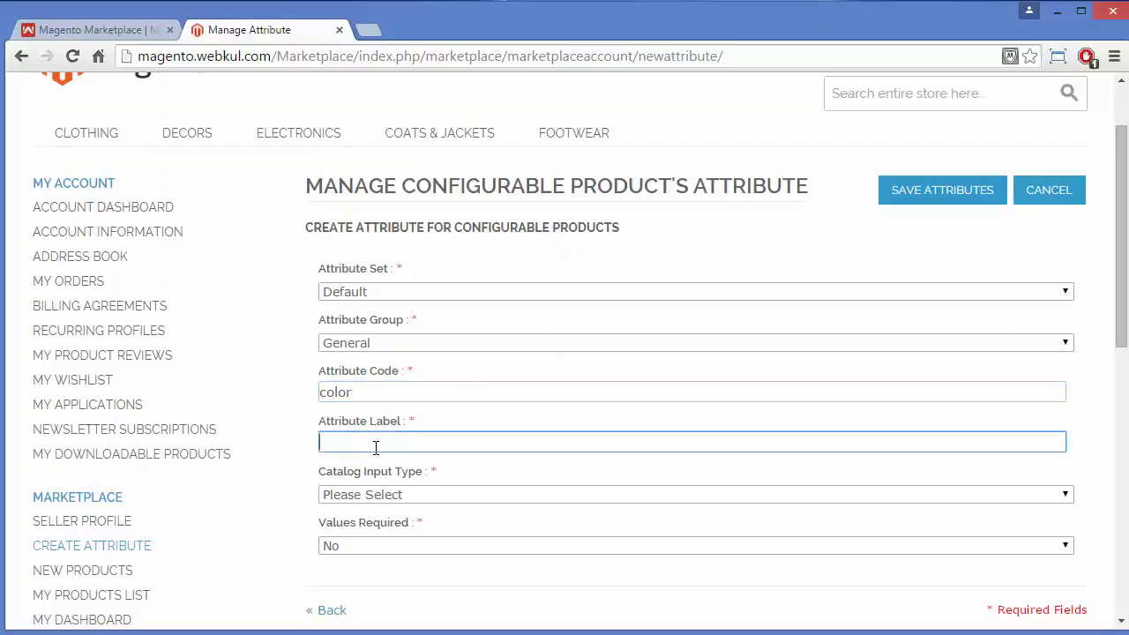
text(color)
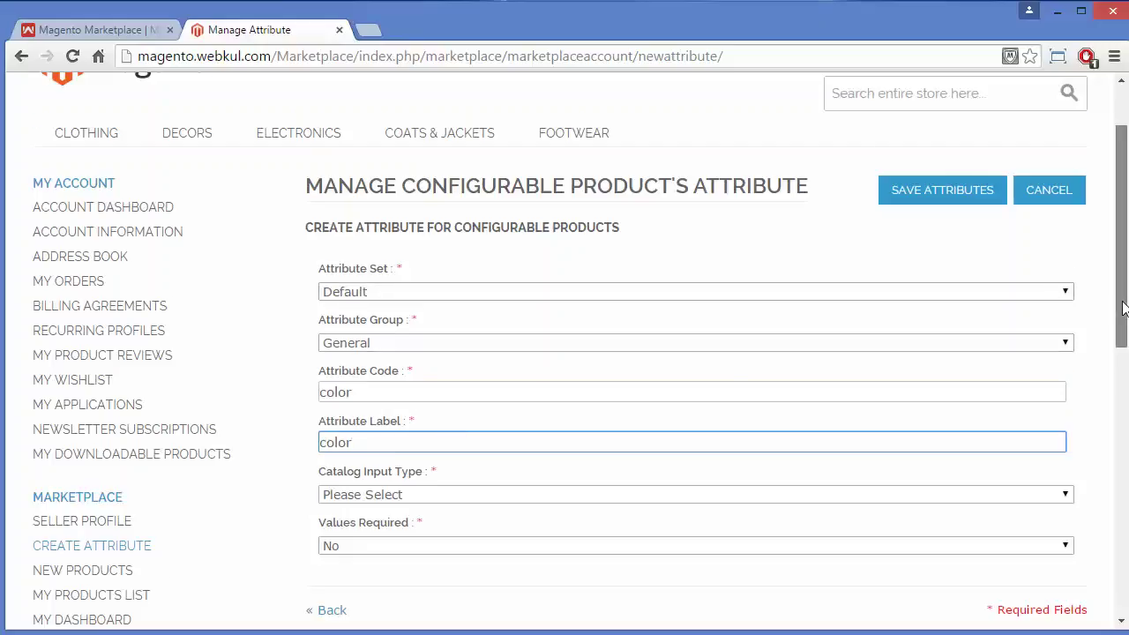
Set the attribute's catalog input type to Dropdown.
drag(1122, 307, 1123, 369)
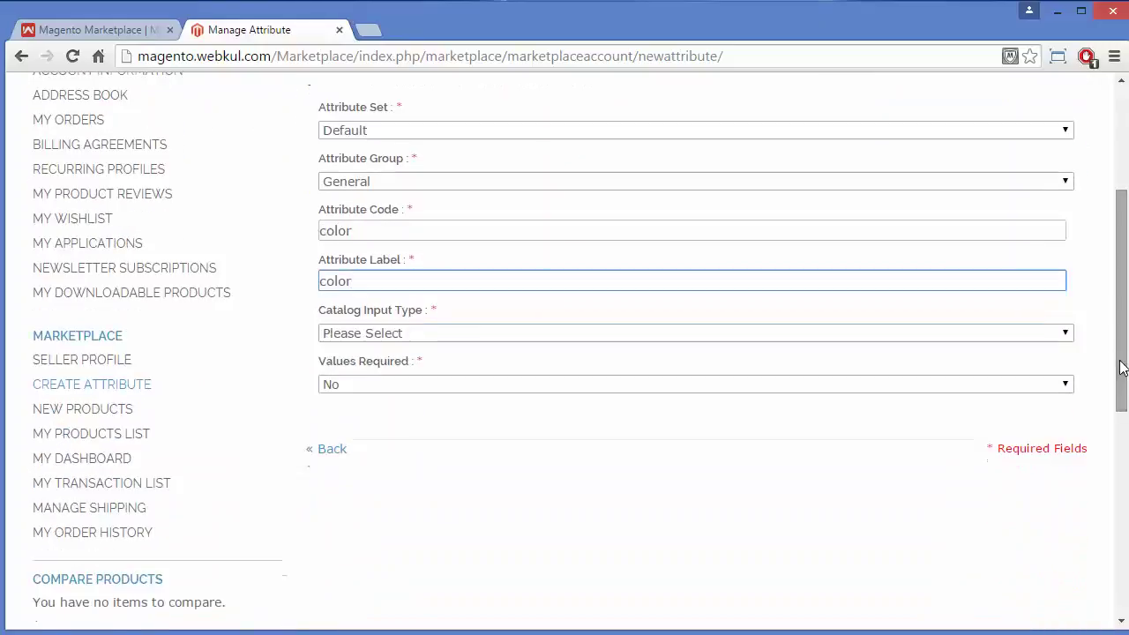
click(599, 332)
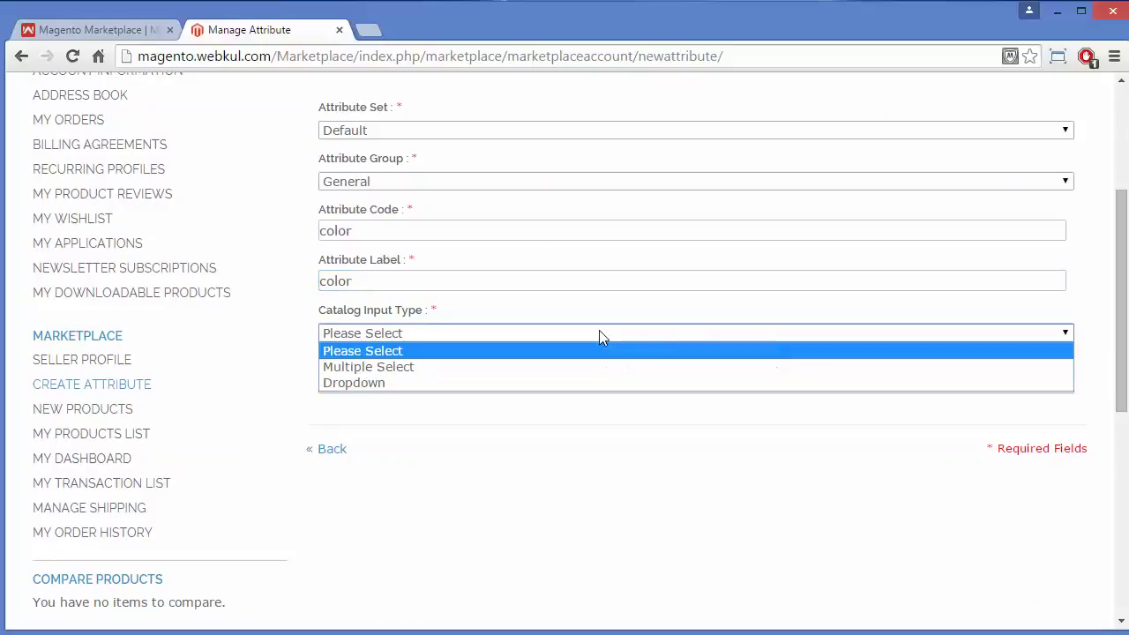
click(542, 383)
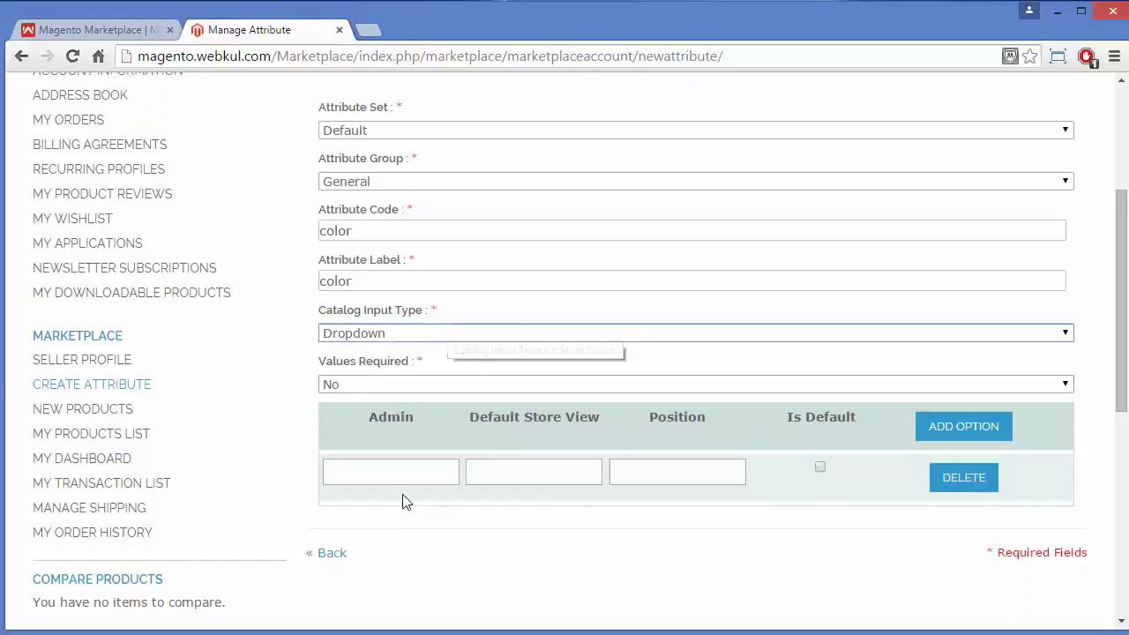
Fill in the first option with "red" for both Admin and Default Store View and position 1.
click(409, 467)
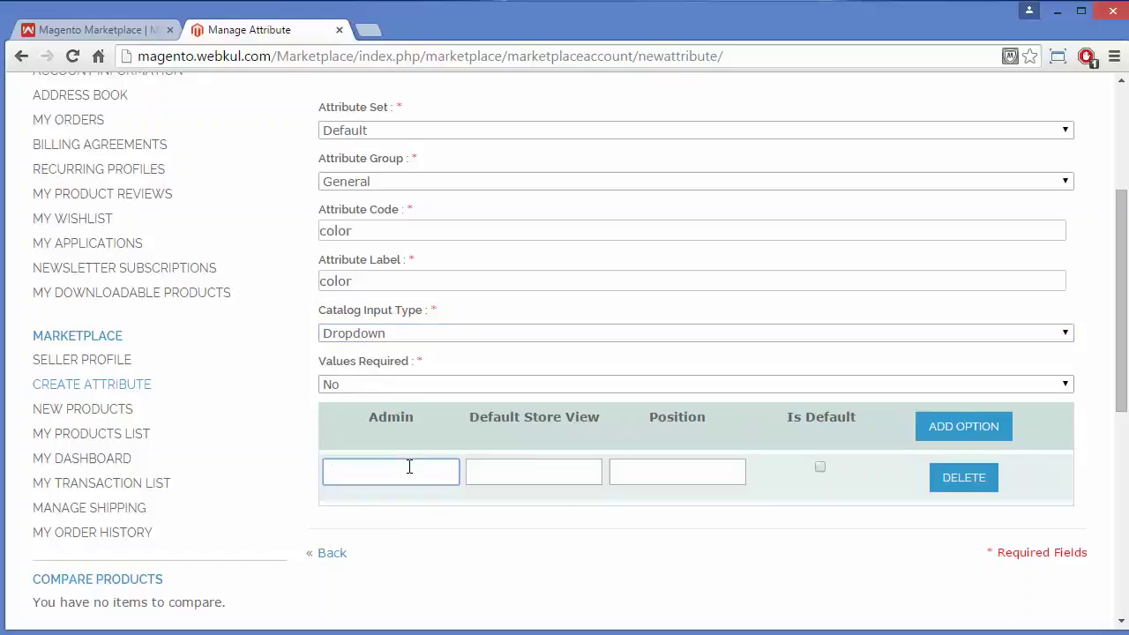
text(red)
click(510, 473)
text(red)
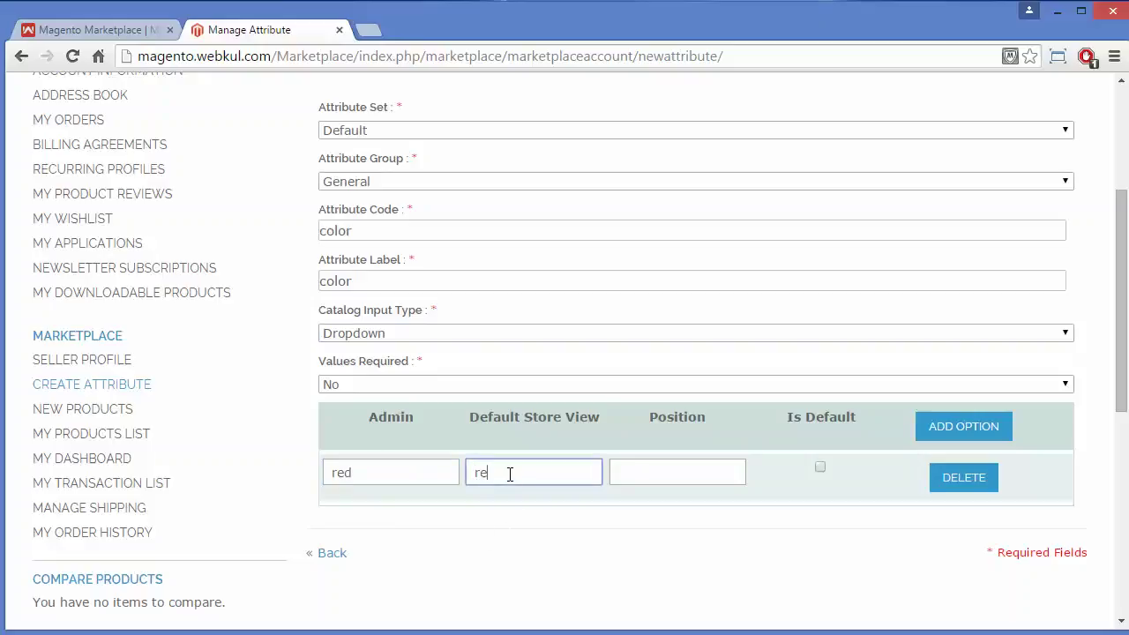
click(653, 477)
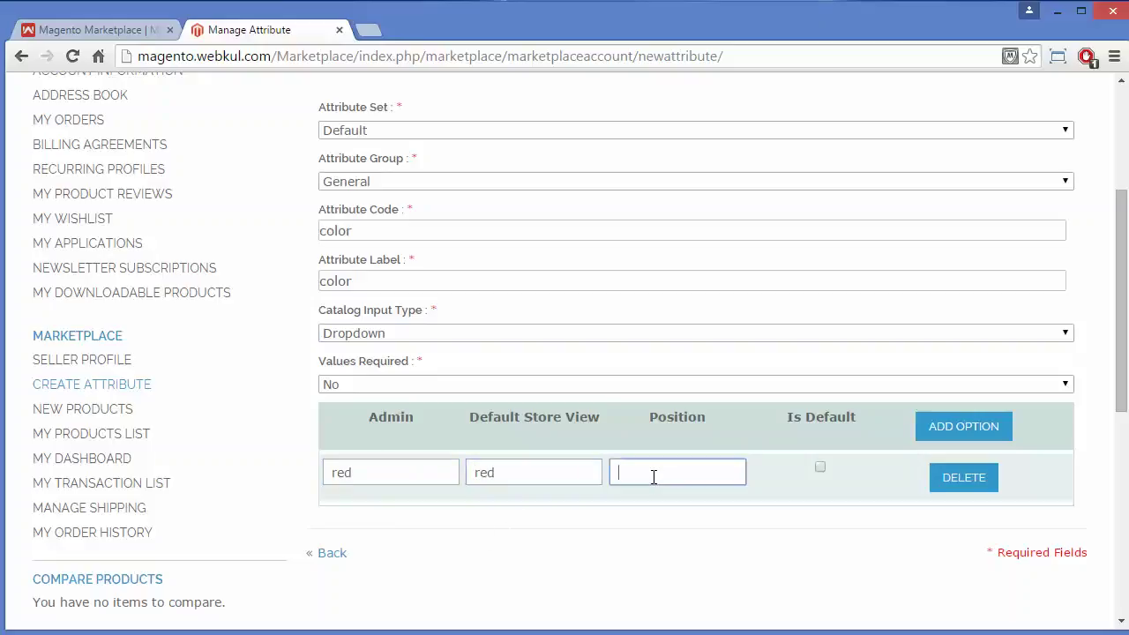
text(1)
Add a second option with "blue" for both Admin and Default Store View and position 2.
click(951, 440)
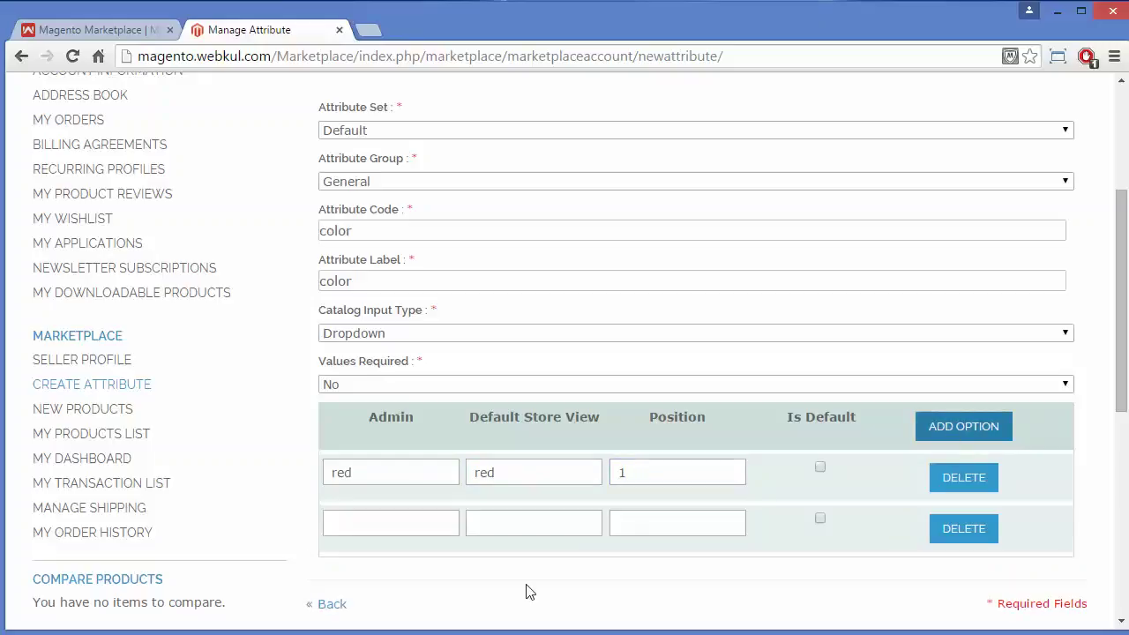
click(397, 520)
text(blue)
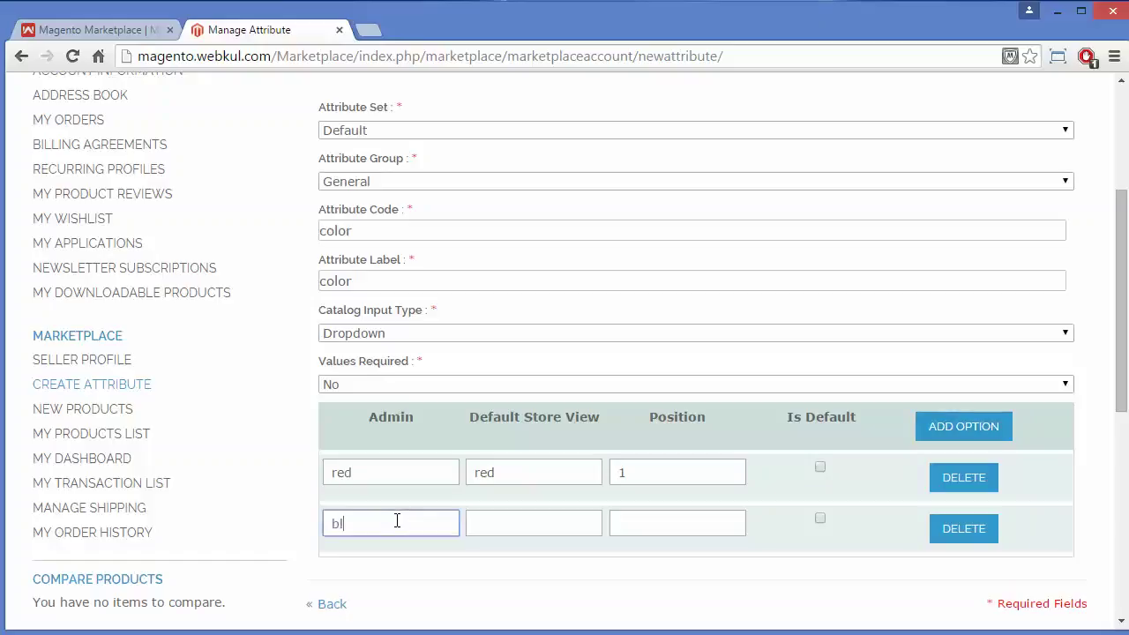
click(516, 524)
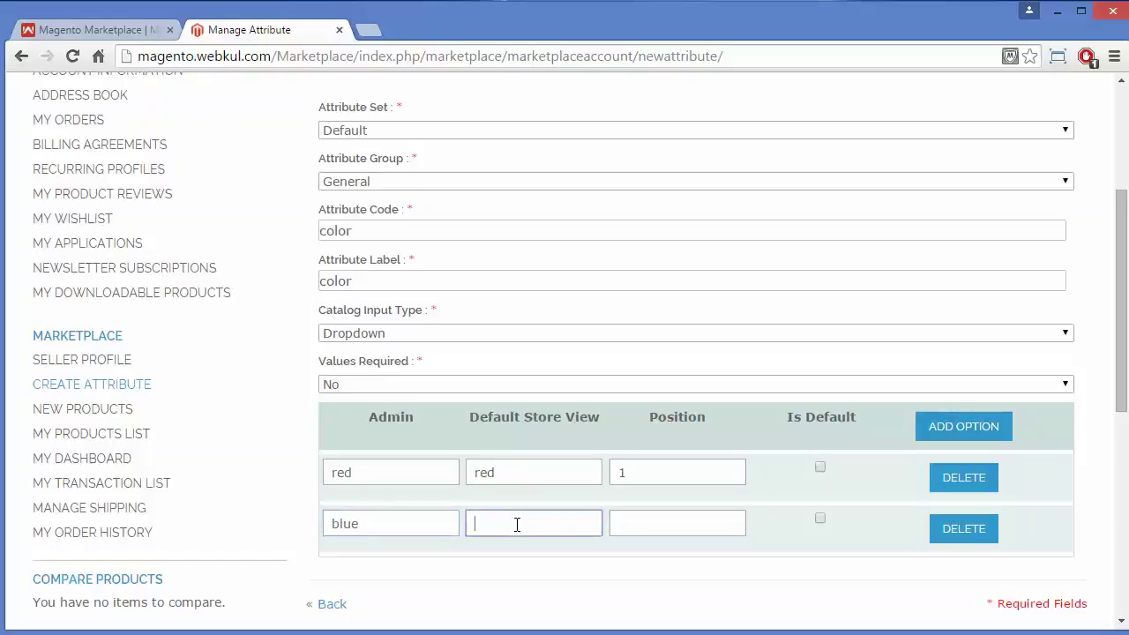
text(blue)
click(666, 528)
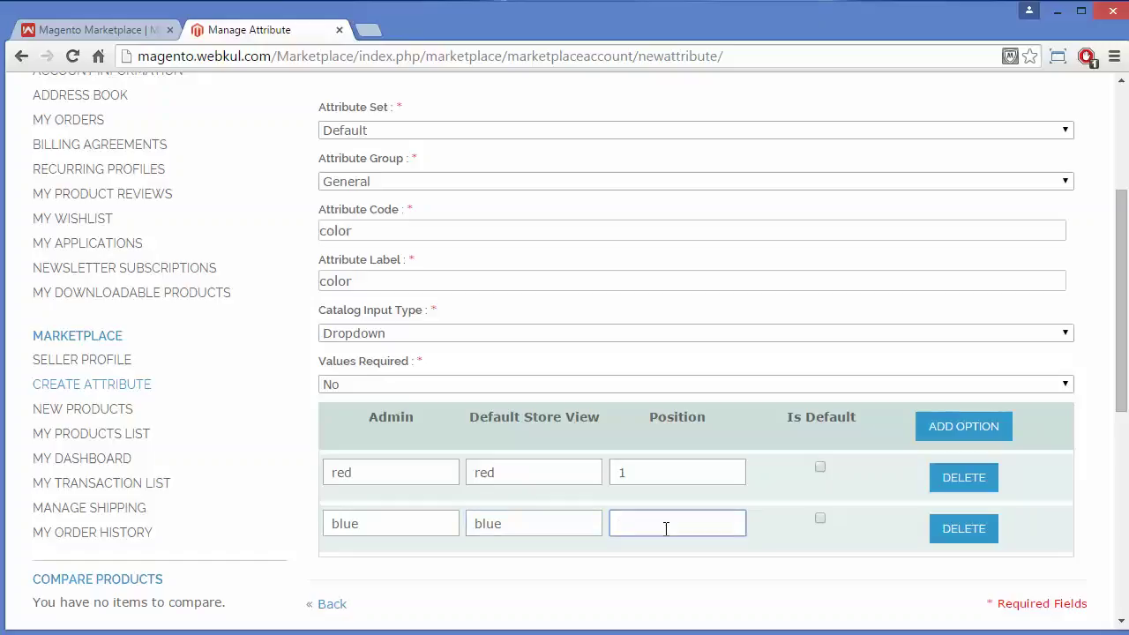
text(2)
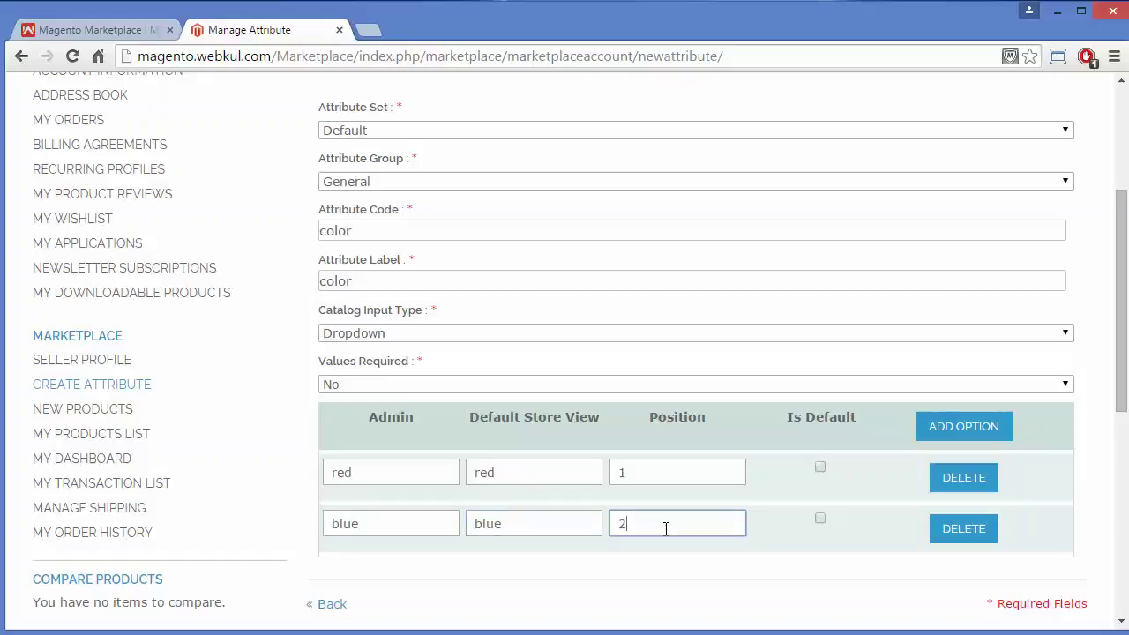
Add four blank option rows below the blue option.
click(946, 426)
click(946, 425)
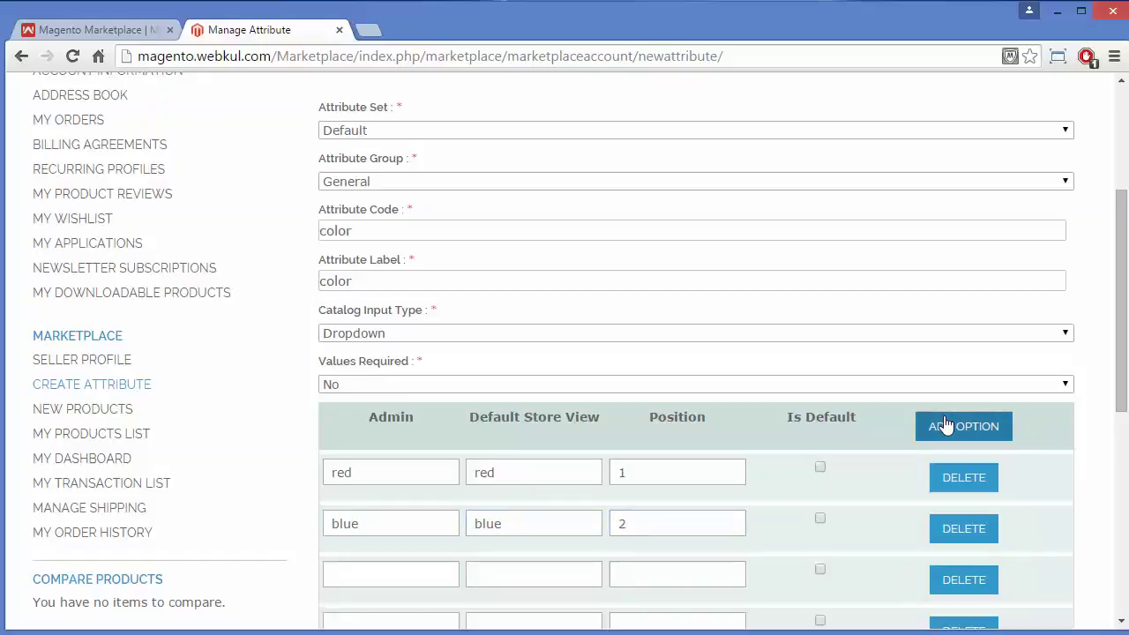
drag(1122, 309, 1100, 382)
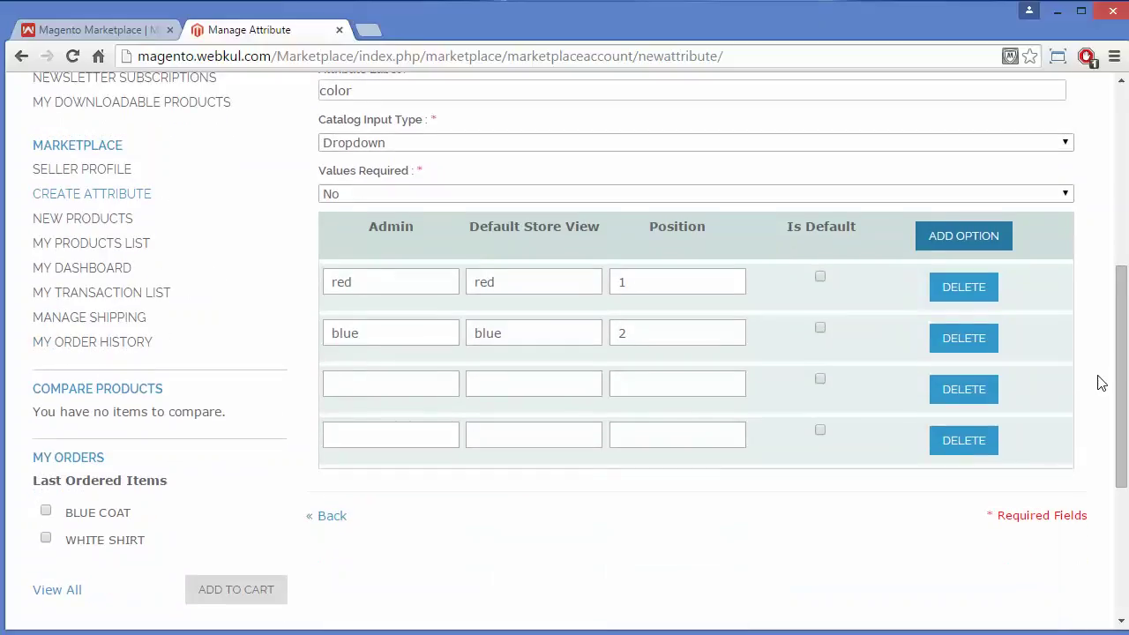
click(966, 242)
click(966, 240)
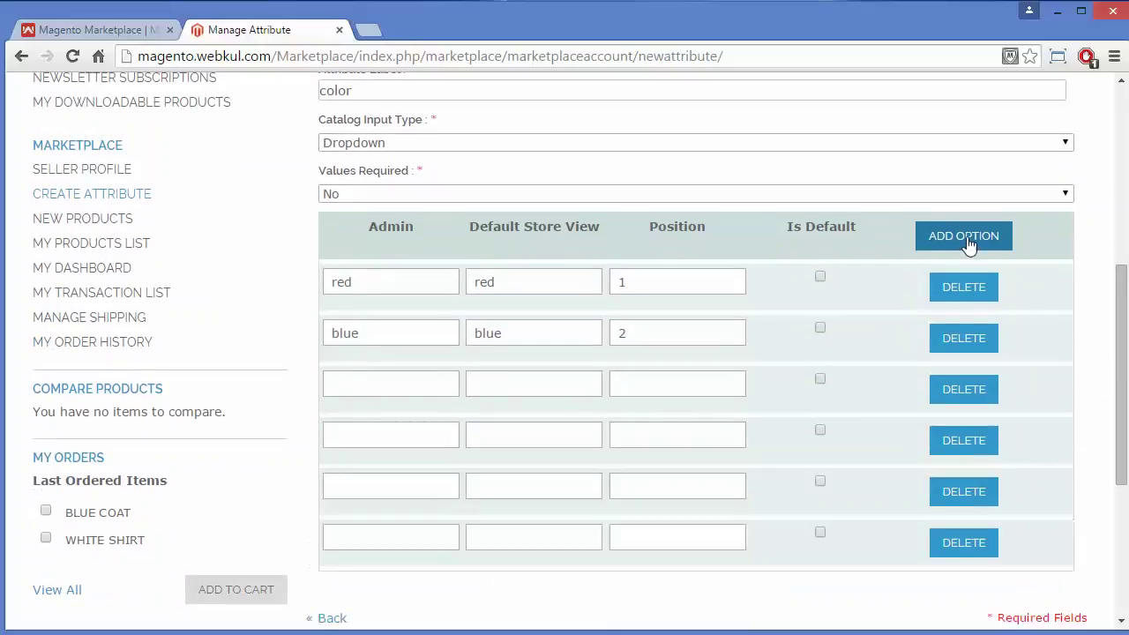
Delete the last three blank option rows.
click(960, 536)
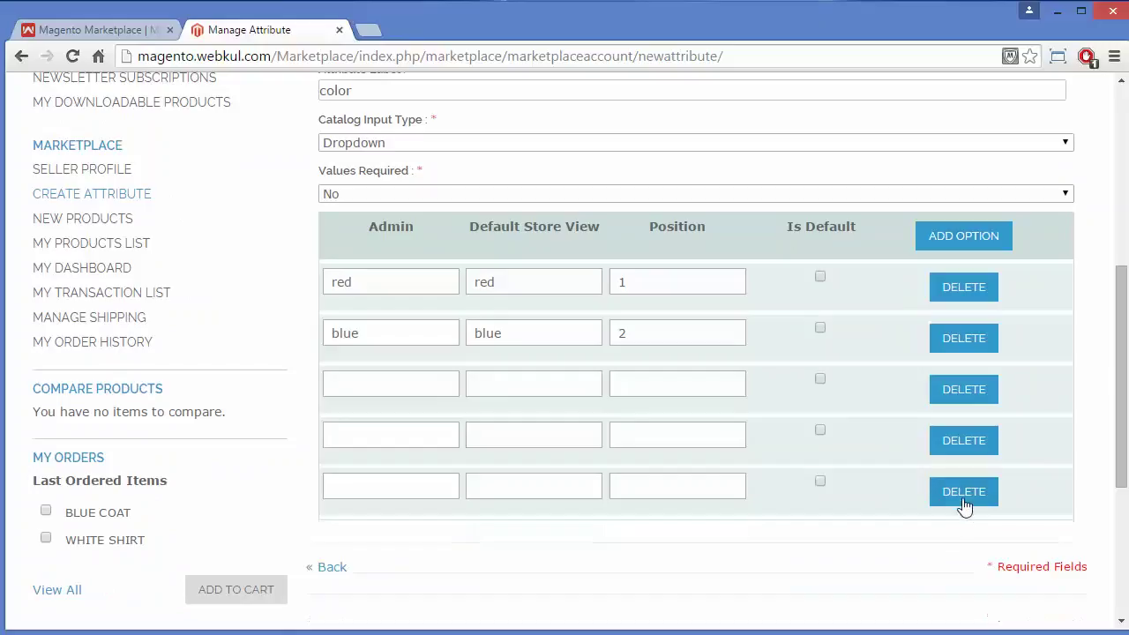
click(962, 493)
click(946, 442)
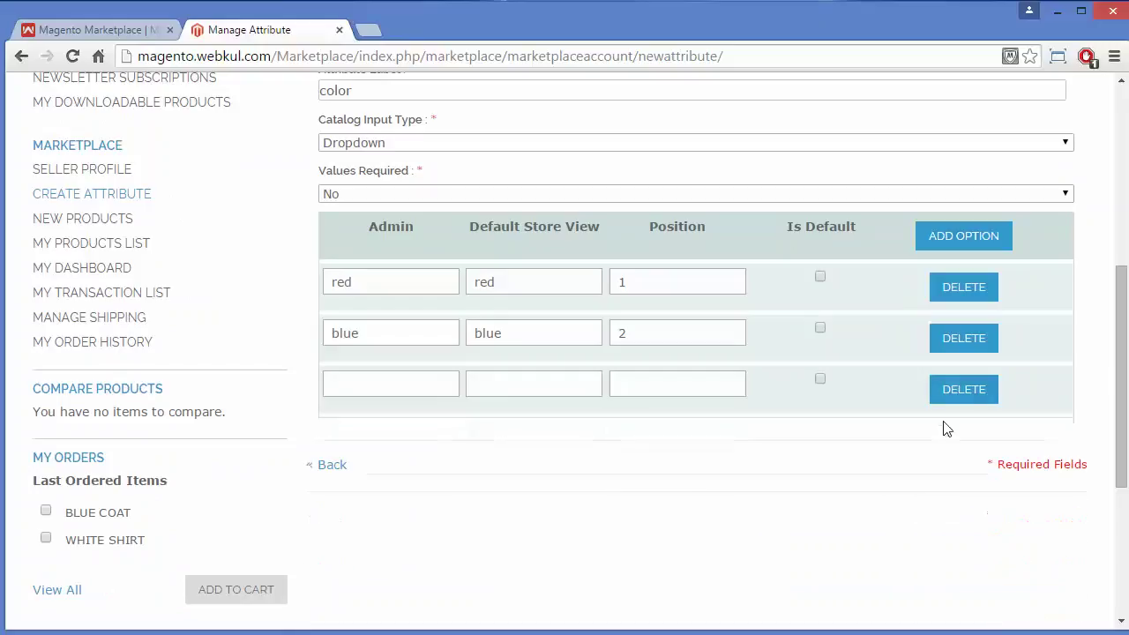
Delete the remaining blank option row below the blue option and save the color attribute.
click(945, 391)
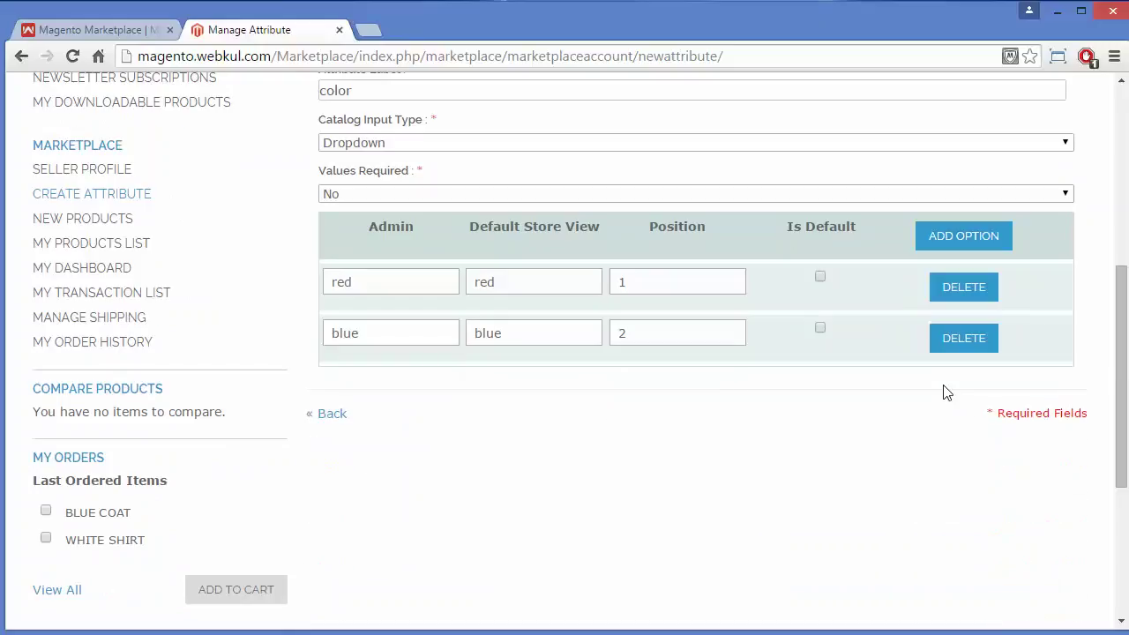
scroll(945, 392, up, 3)
scroll(680, 605, down, 2)
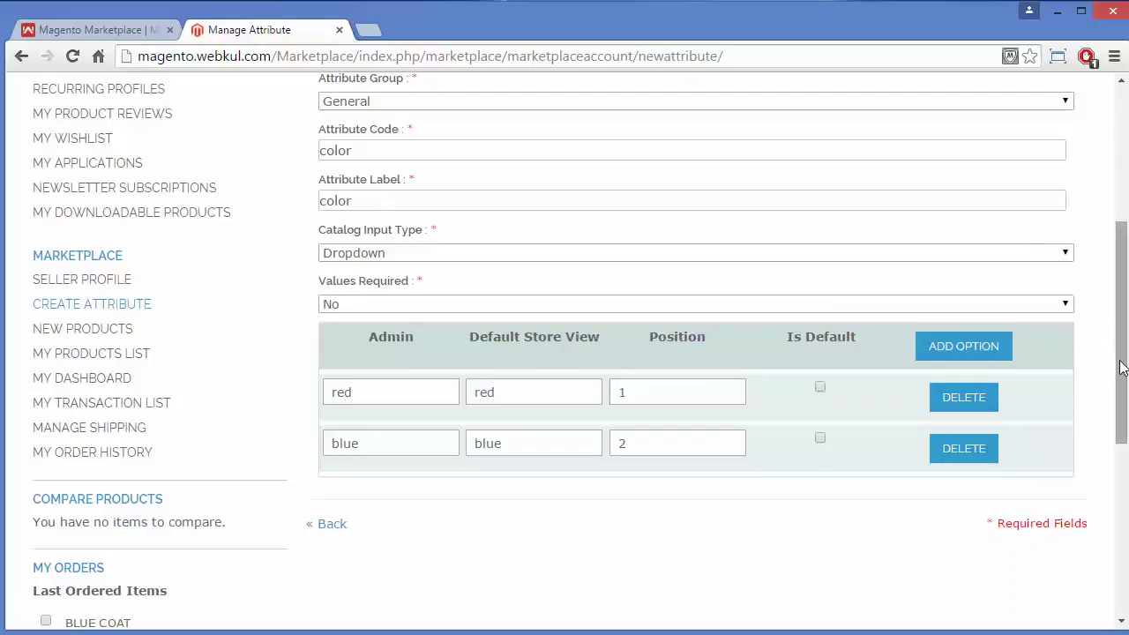
drag(1120, 365, 1111, 274)
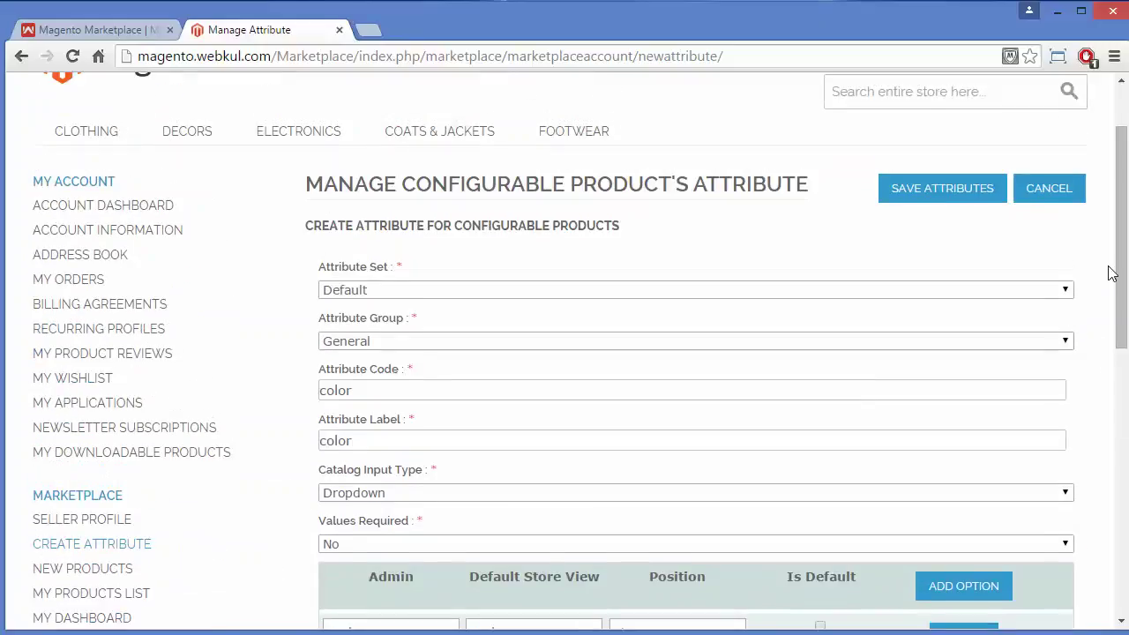
click(909, 189)
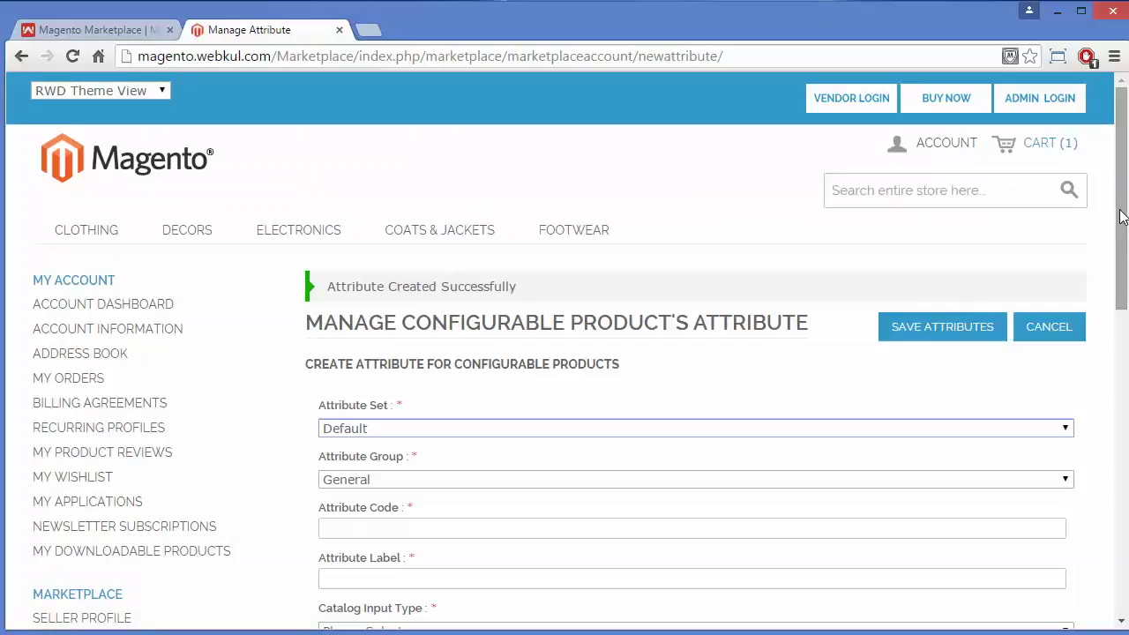
Enter "size" as both the code and label of a new attribute and set its catalog input type to Dropdown.
drag(1122, 217, 1122, 278)
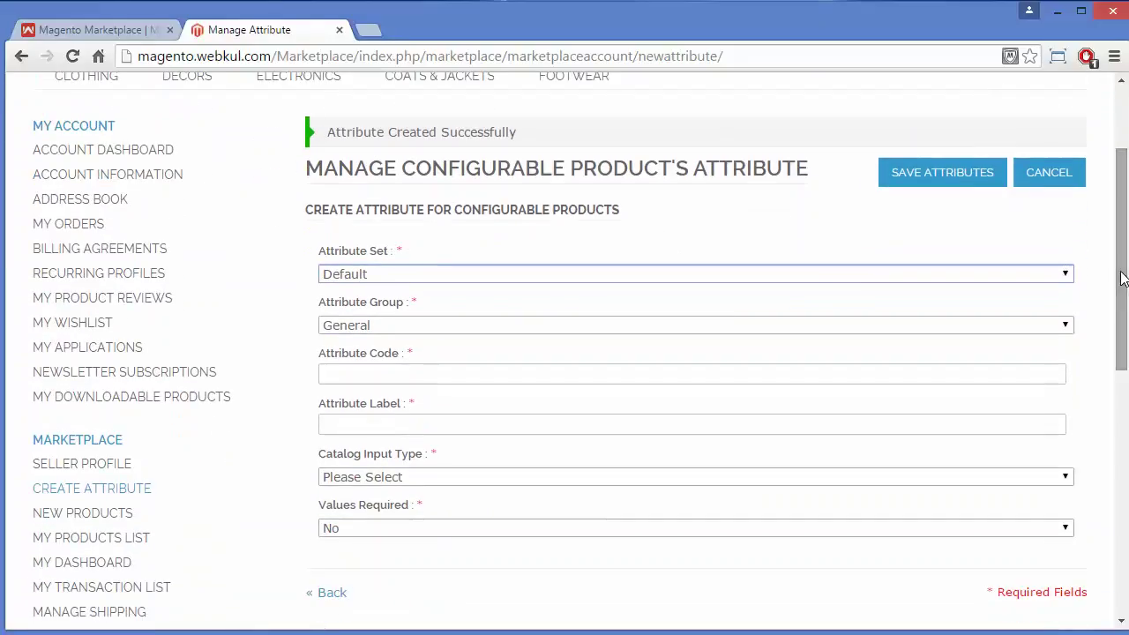
click(469, 275)
click(469, 271)
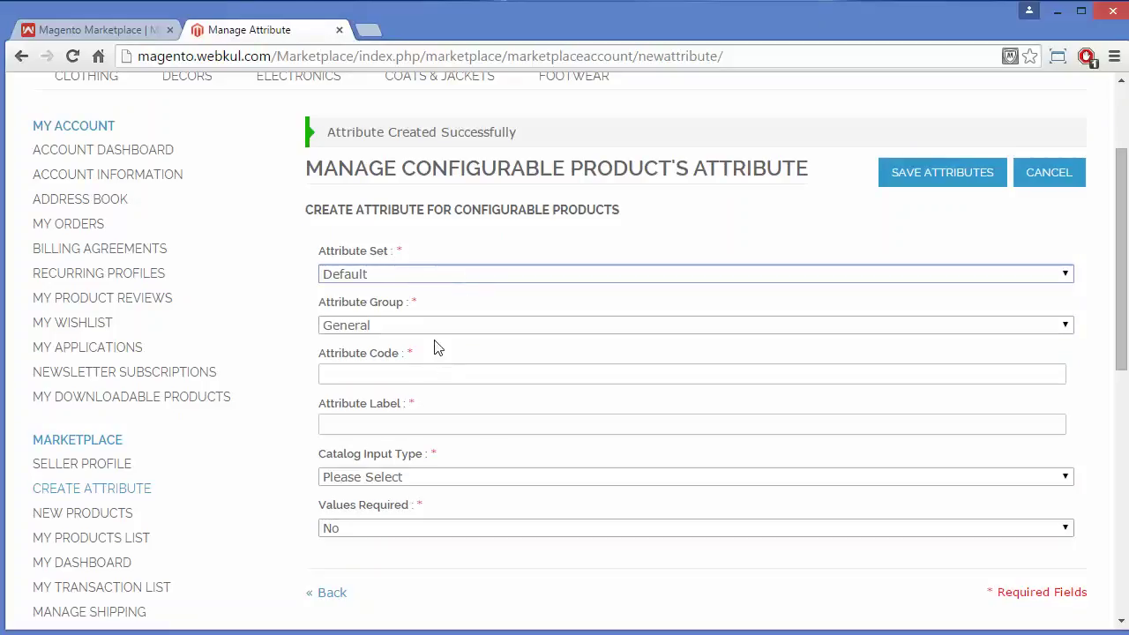
key(Tab)
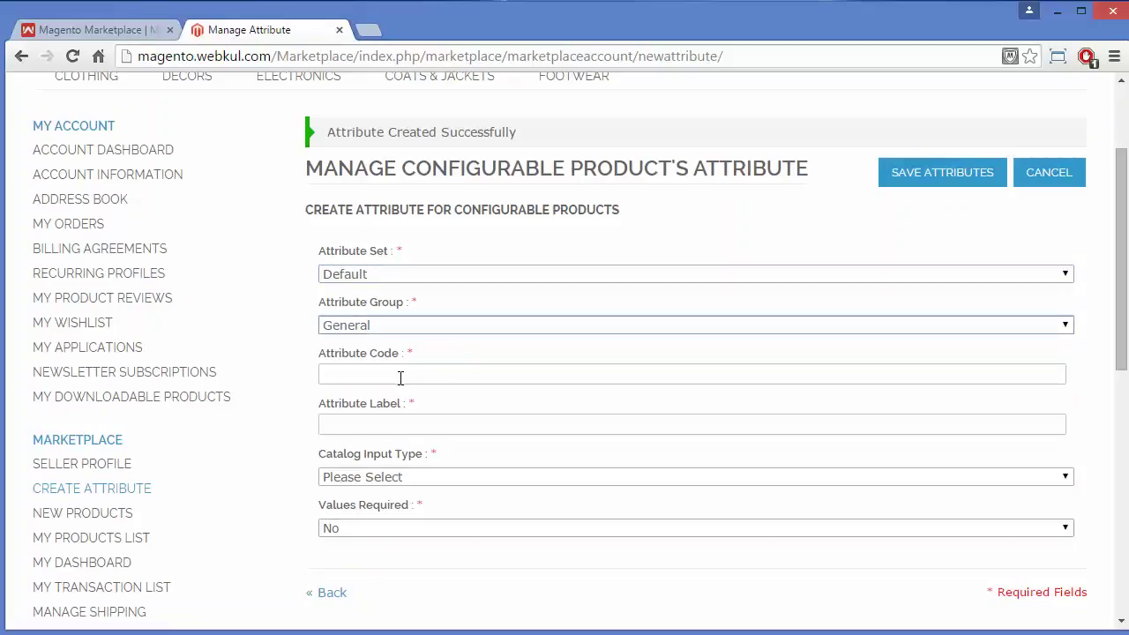
click(401, 375)
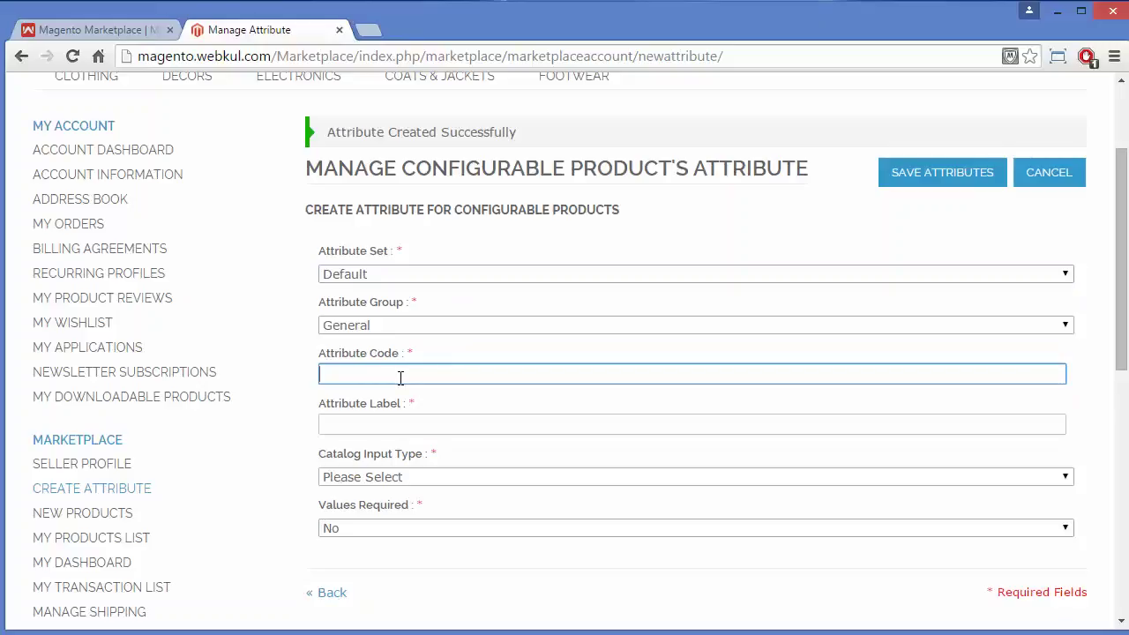
text(ze)
click(387, 425)
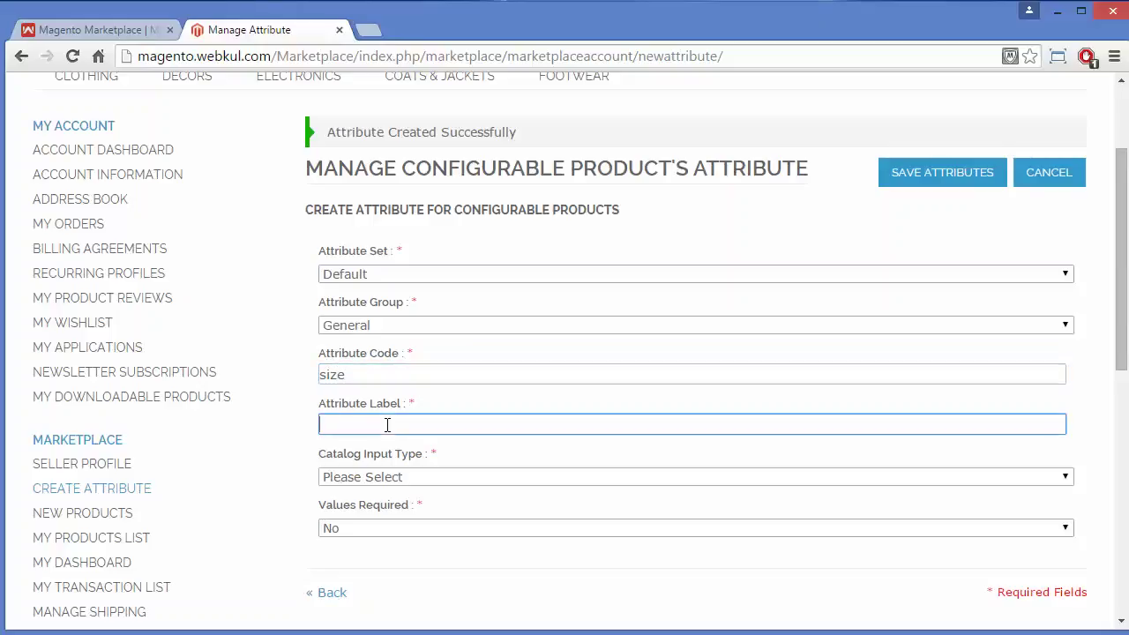
text(size)
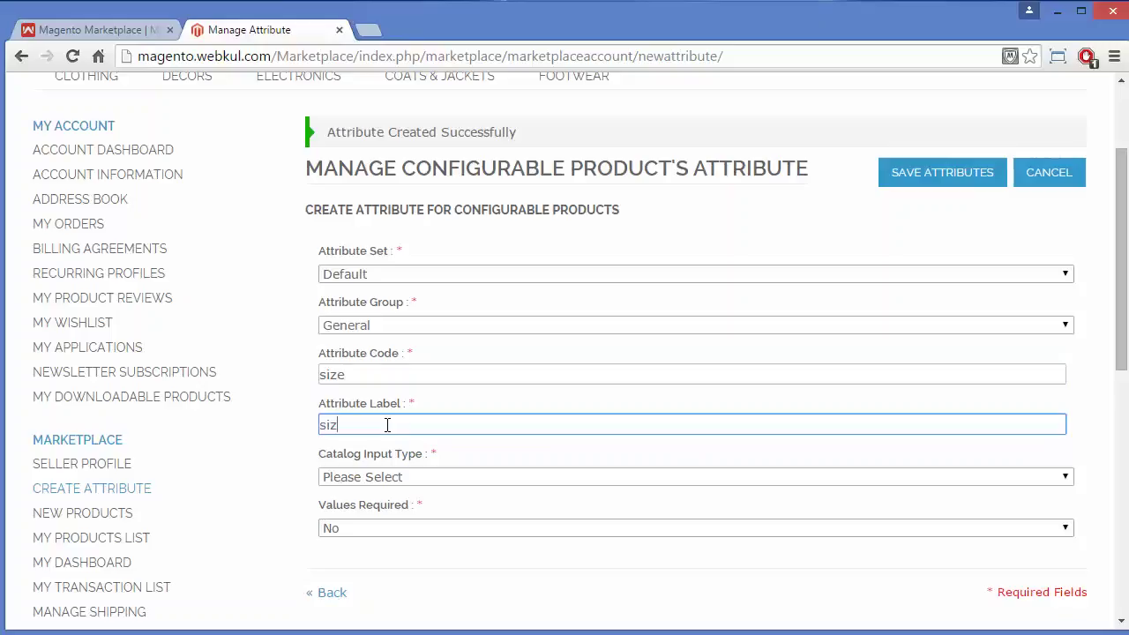
click(414, 478)
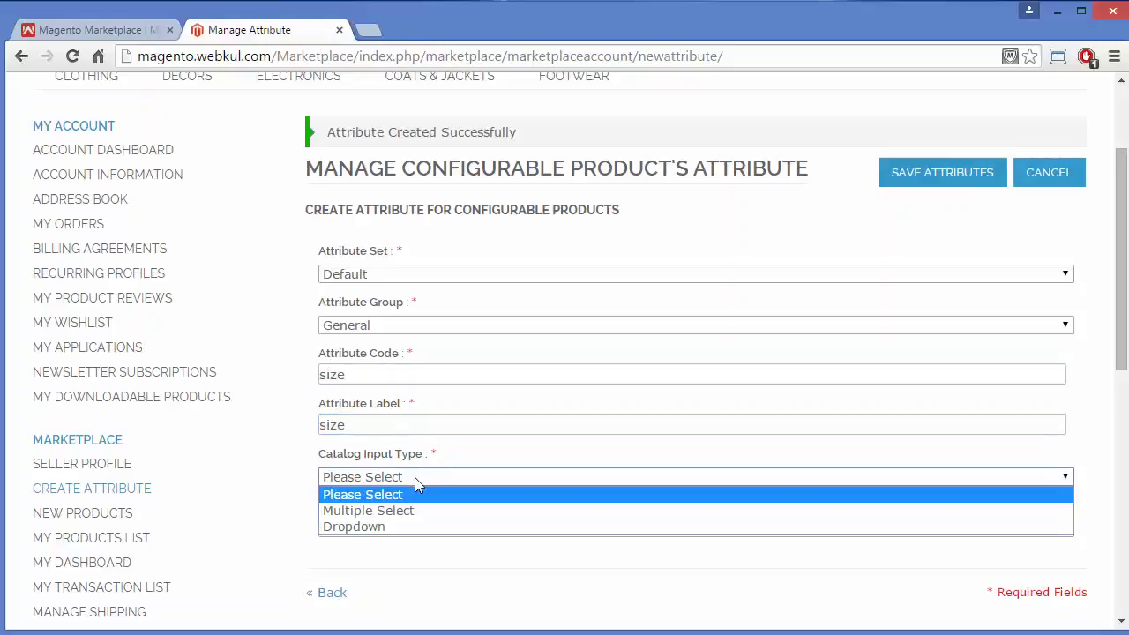
click(398, 526)
click(396, 527)
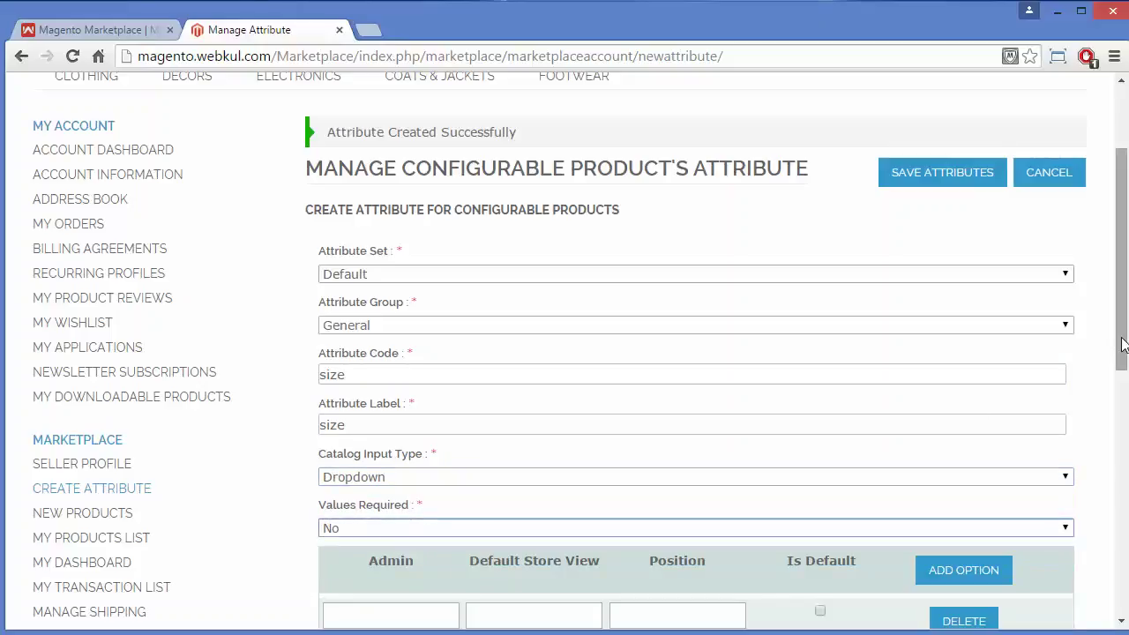
Switch the size attribute's Values Required setting to Yes and back to No.
drag(1124, 342, 1120, 420)
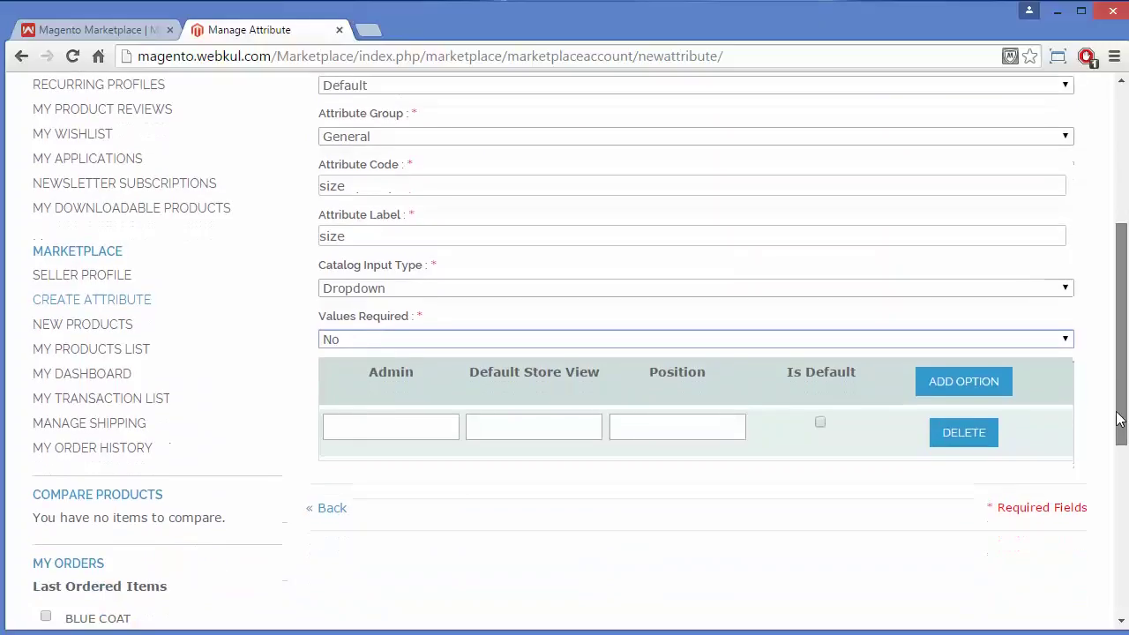
click(483, 344)
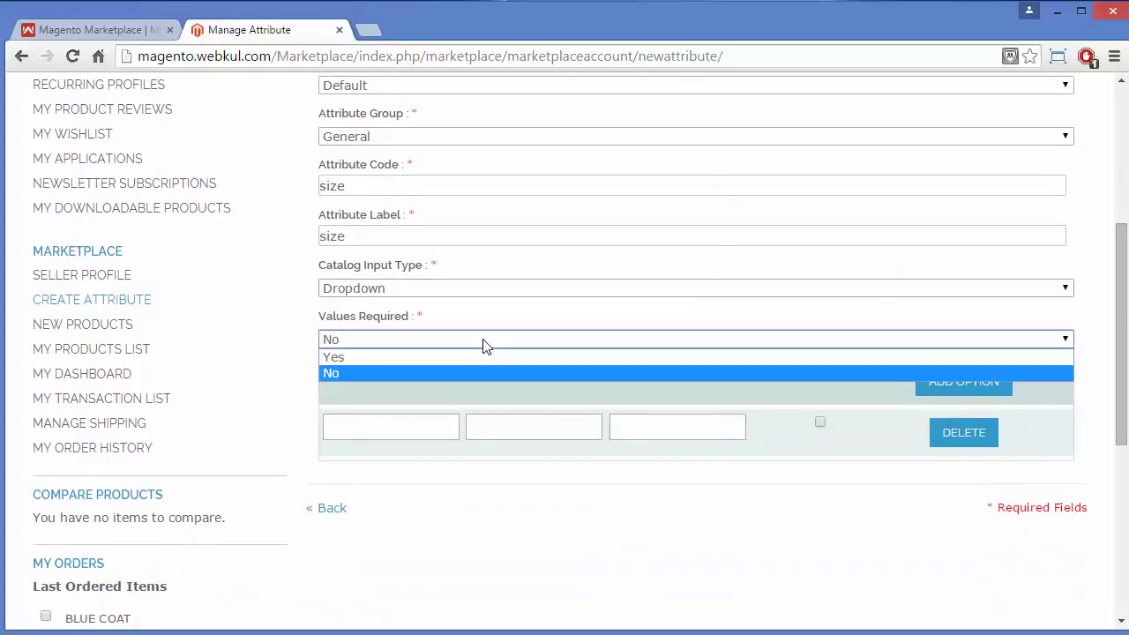
click(443, 359)
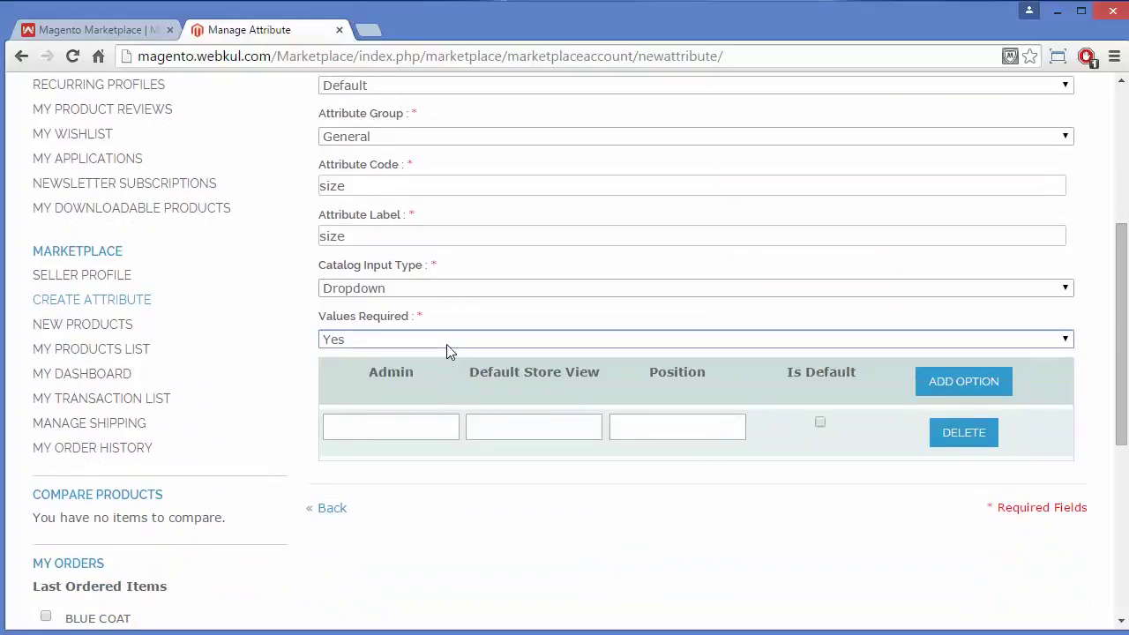
click(447, 347)
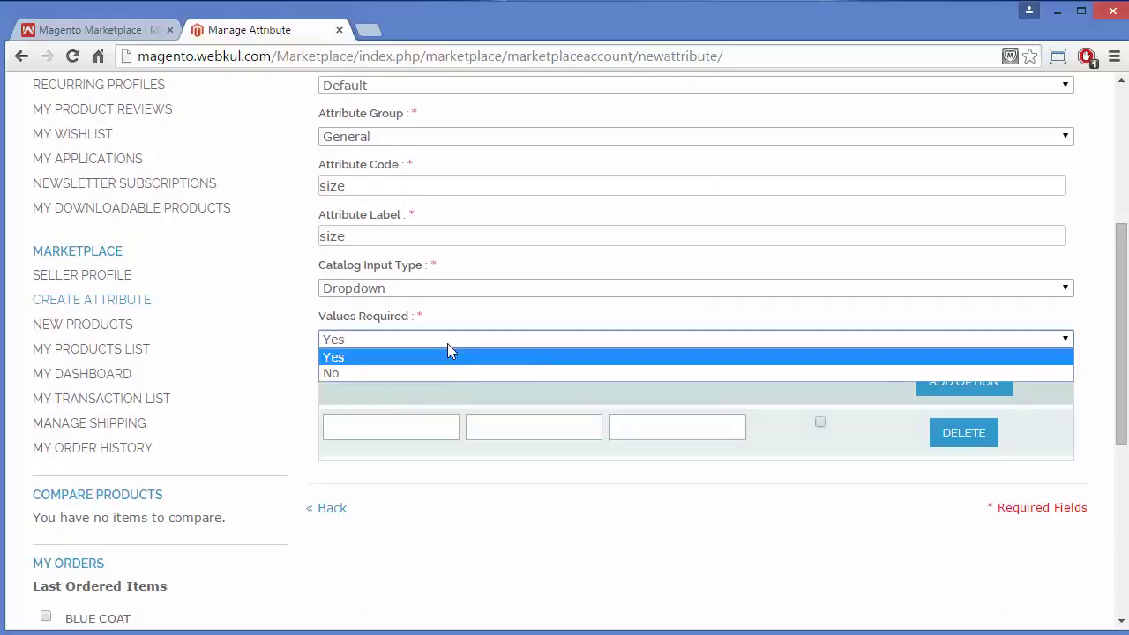
click(419, 385)
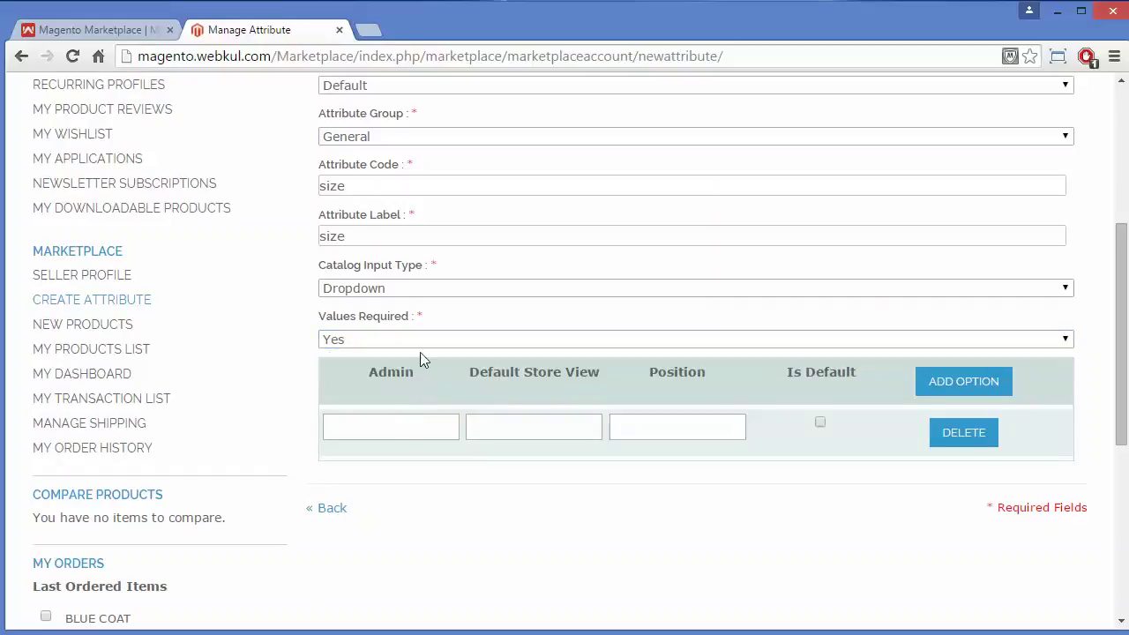
click(426, 341)
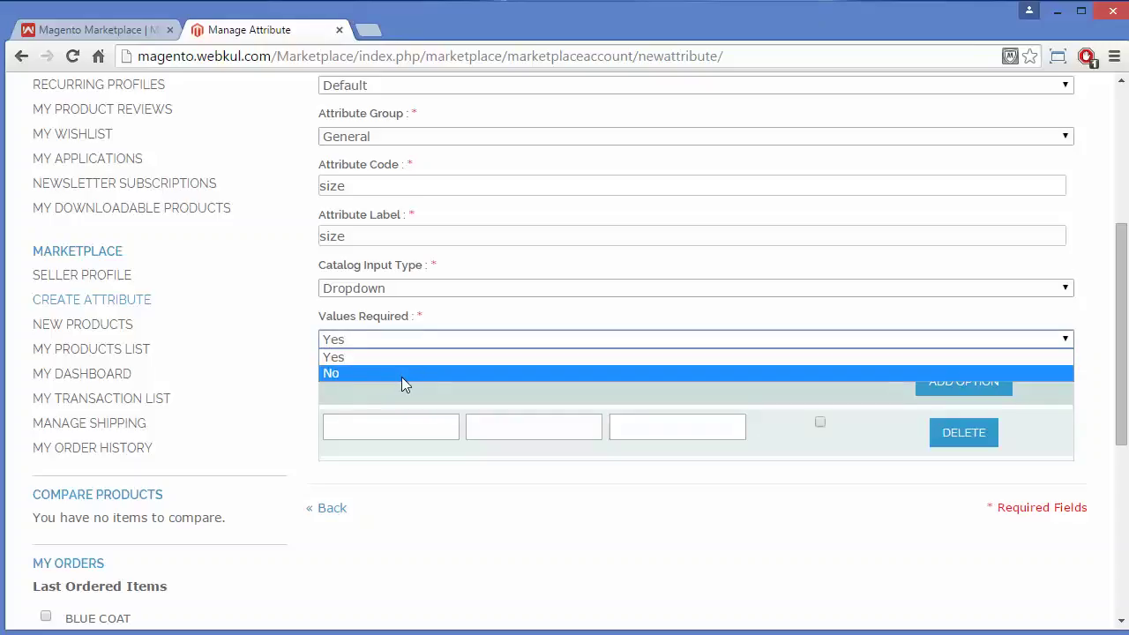
click(401, 375)
Fill in the first size option with "small" for both Admin and Default Store View and position 1.
click(390, 431)
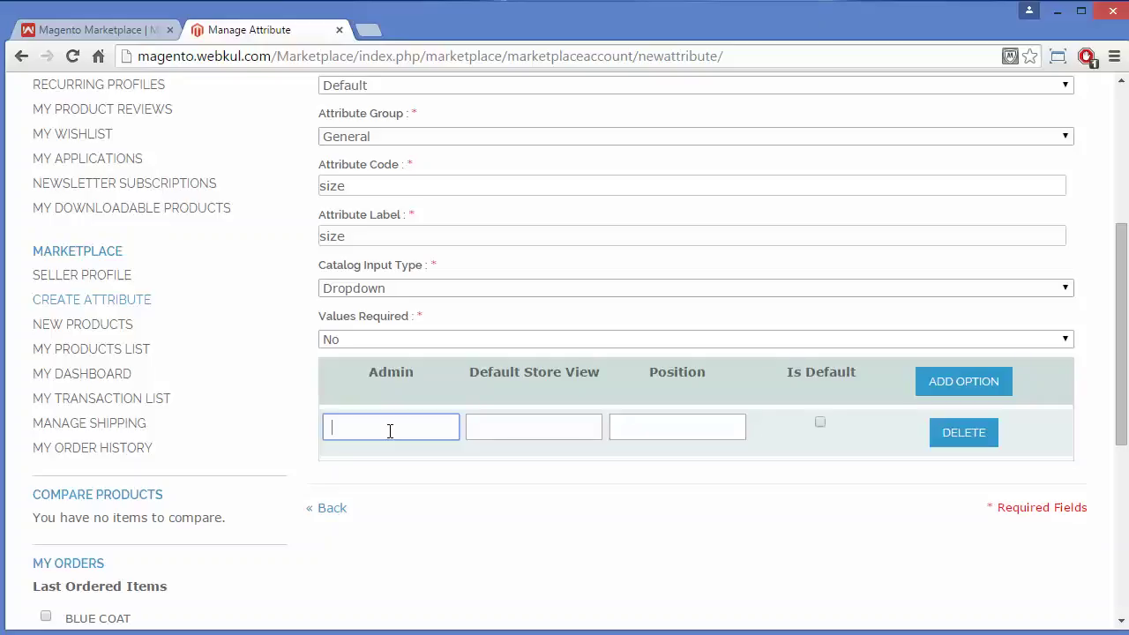
text(mall)
click(479, 430)
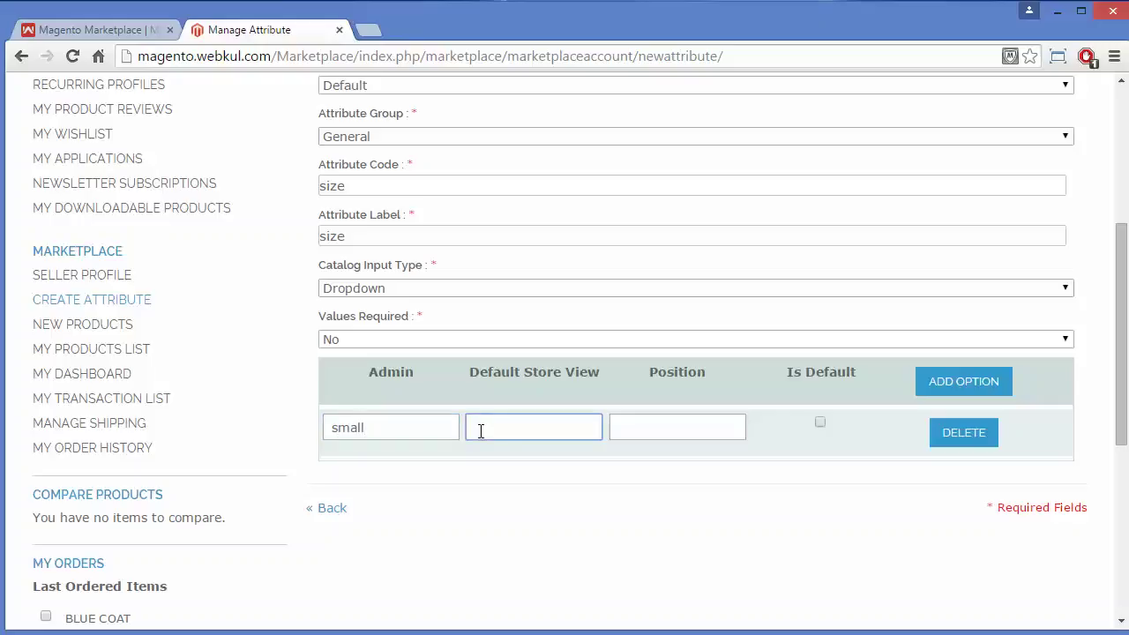
text(small)
click(667, 427)
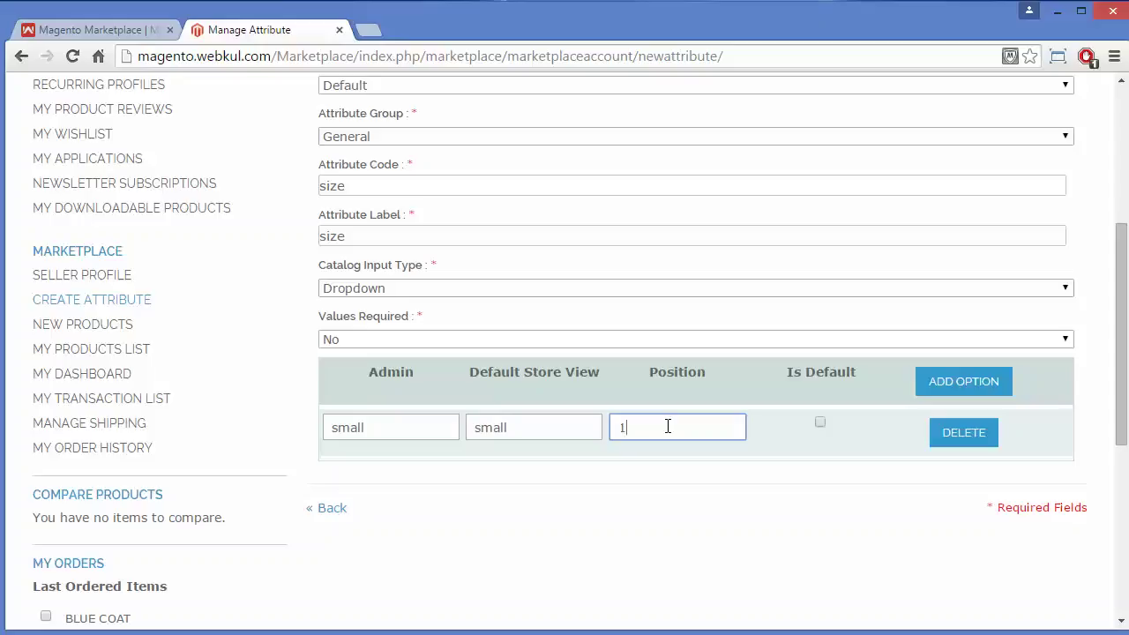
text(1)
Add a second size option with "large" for both Admin and Default Store View and position 2.
click(988, 383)
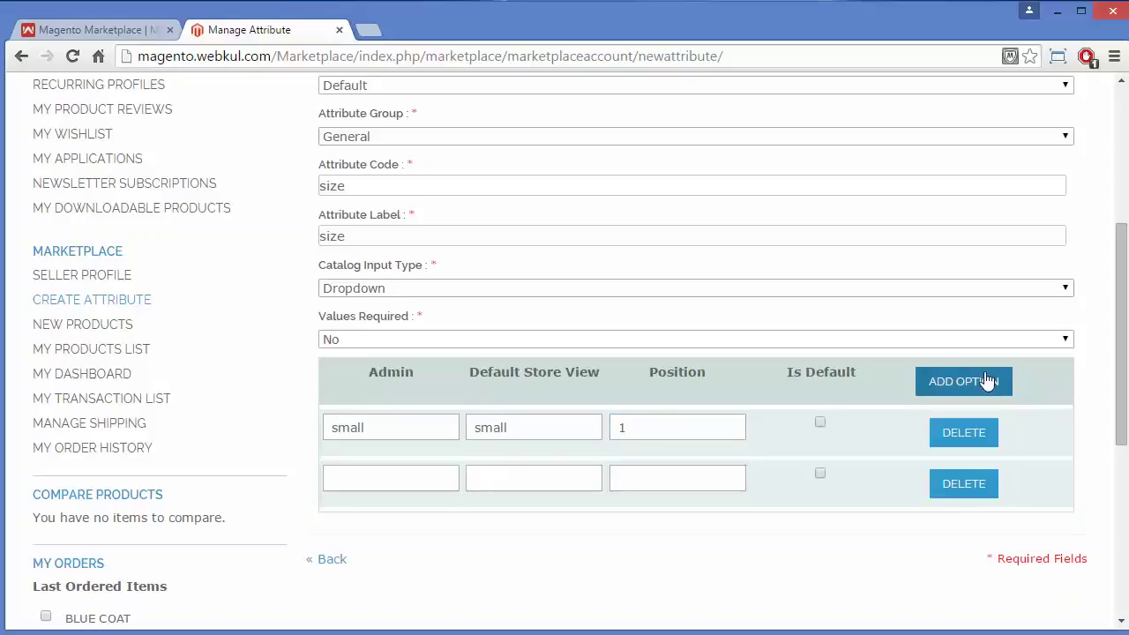
click(362, 480)
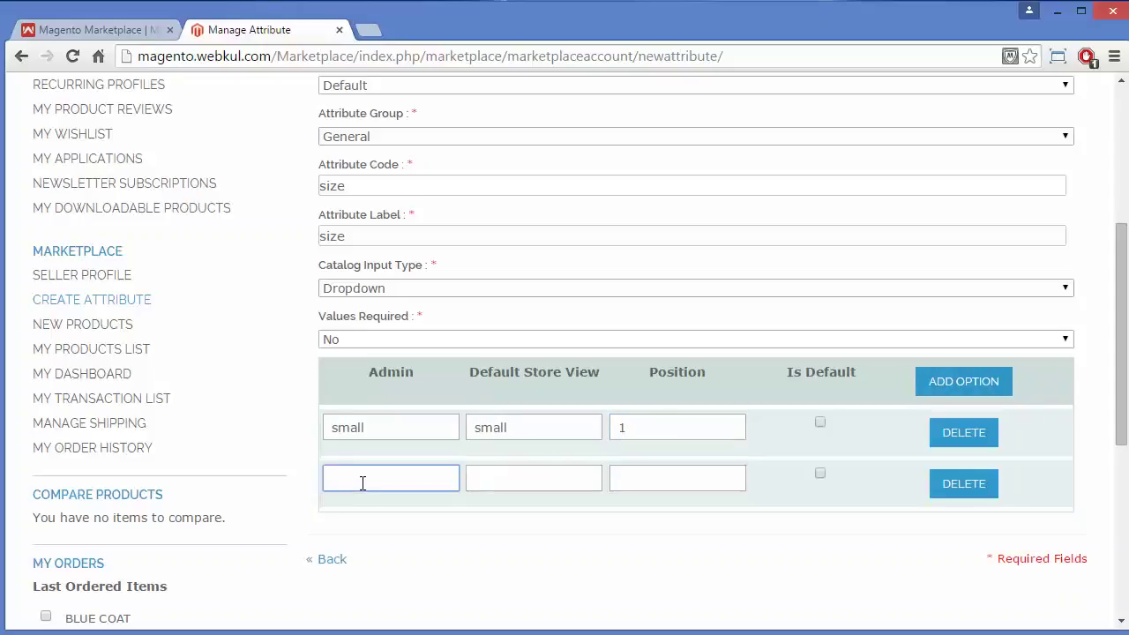
text(large)
click(523, 476)
text(large)
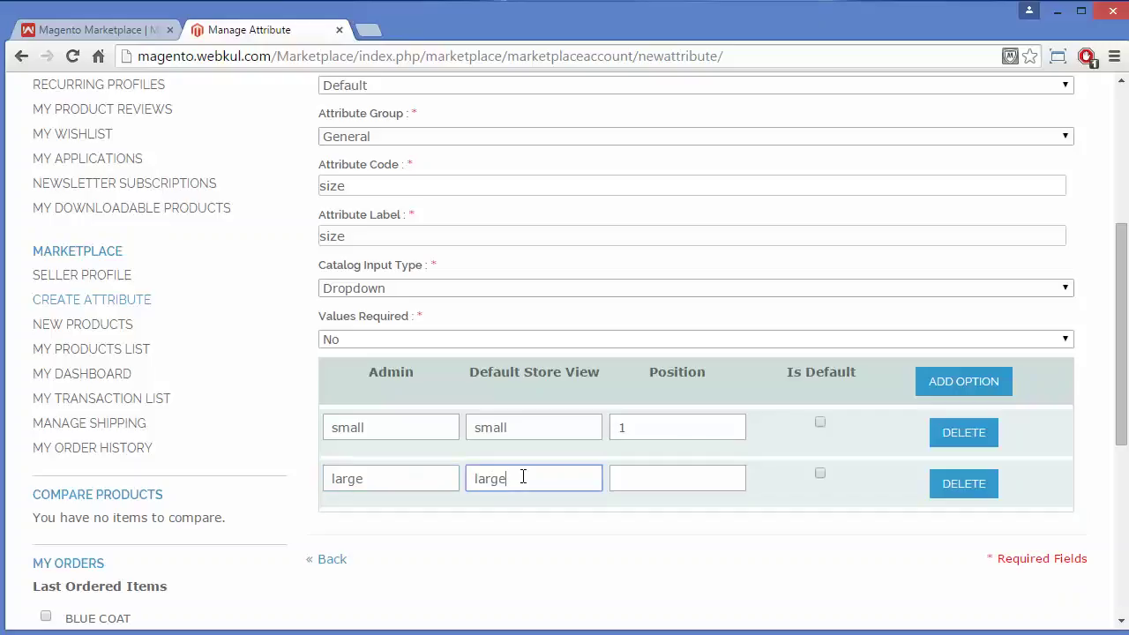
click(651, 483)
text(2)
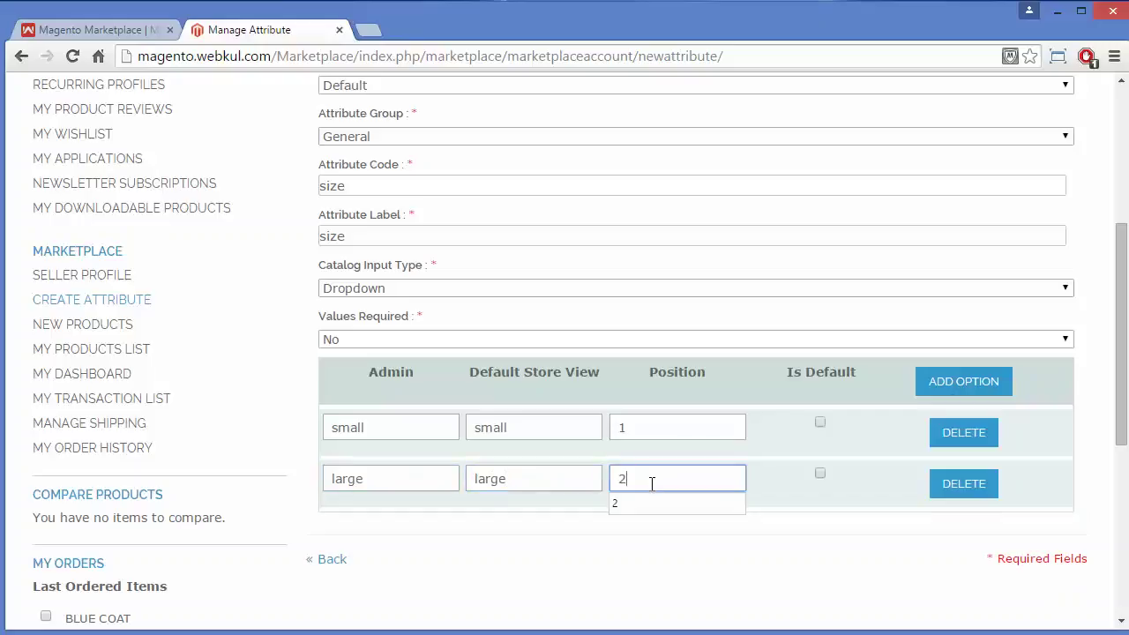
Add a third size option with "xl" for Admin and Default Store View and position 3, and save the attribute.
click(971, 386)
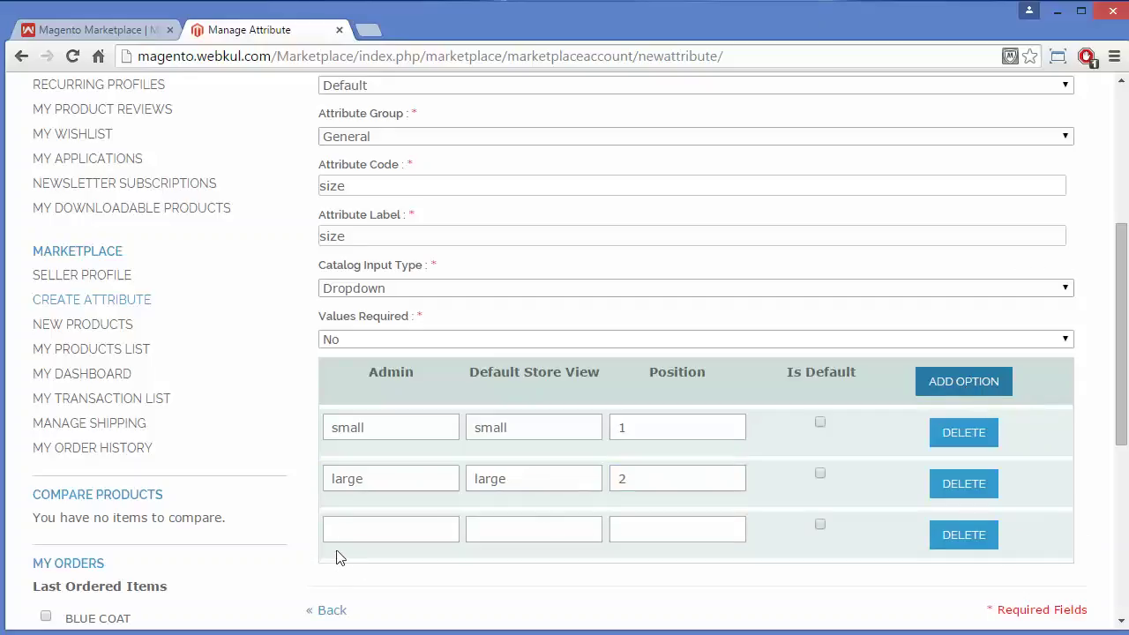
click(358, 527)
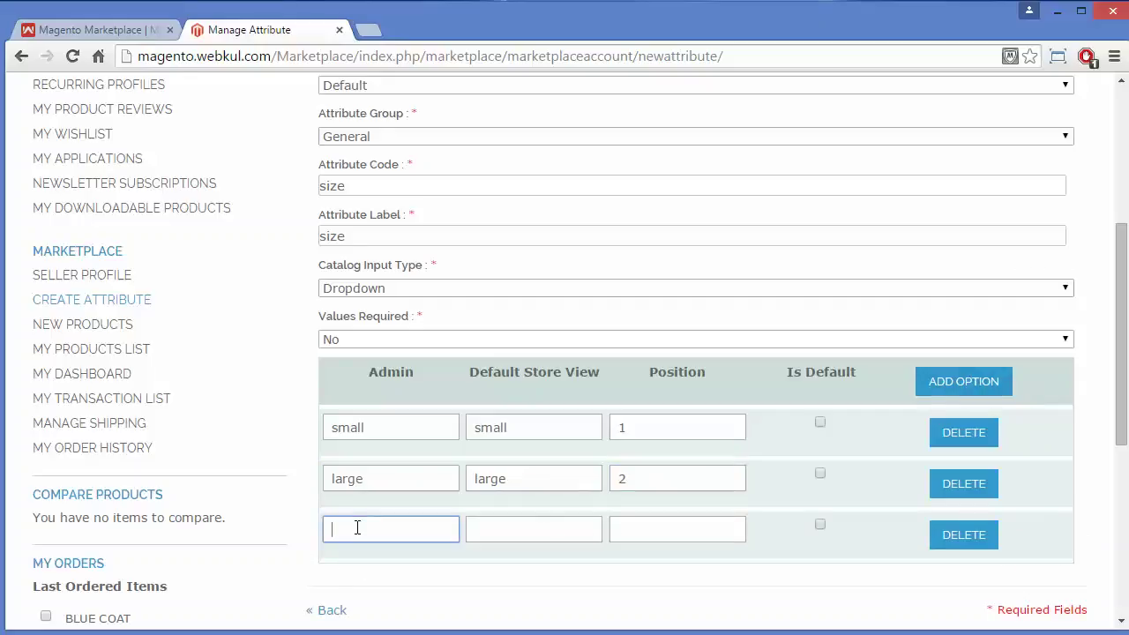
text(xl)
click(494, 529)
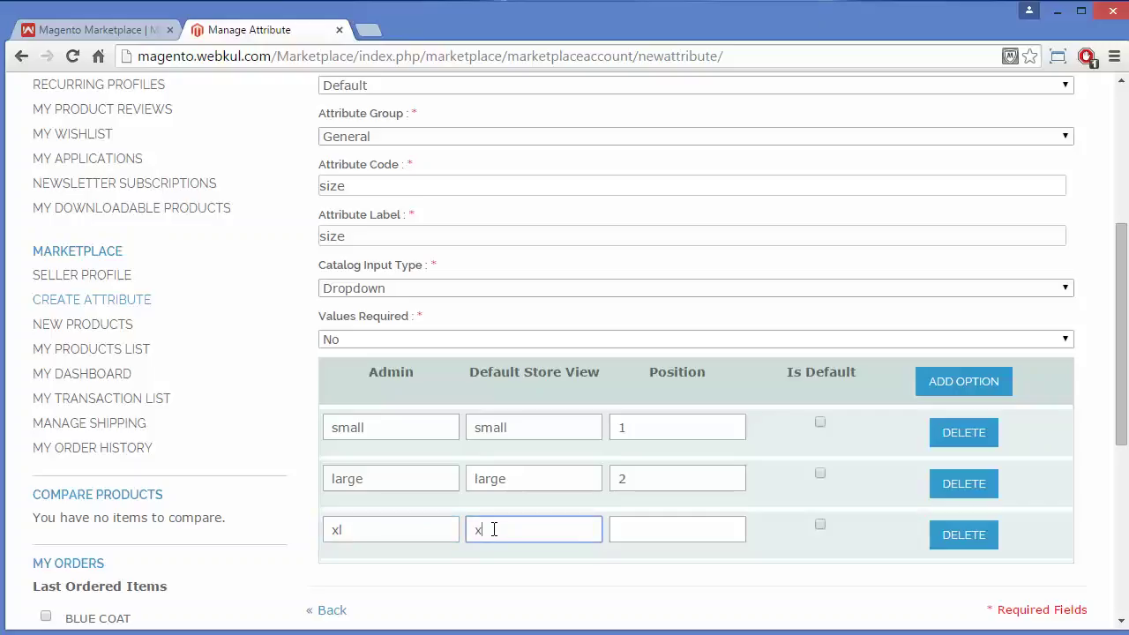
text(xl)
click(626, 531)
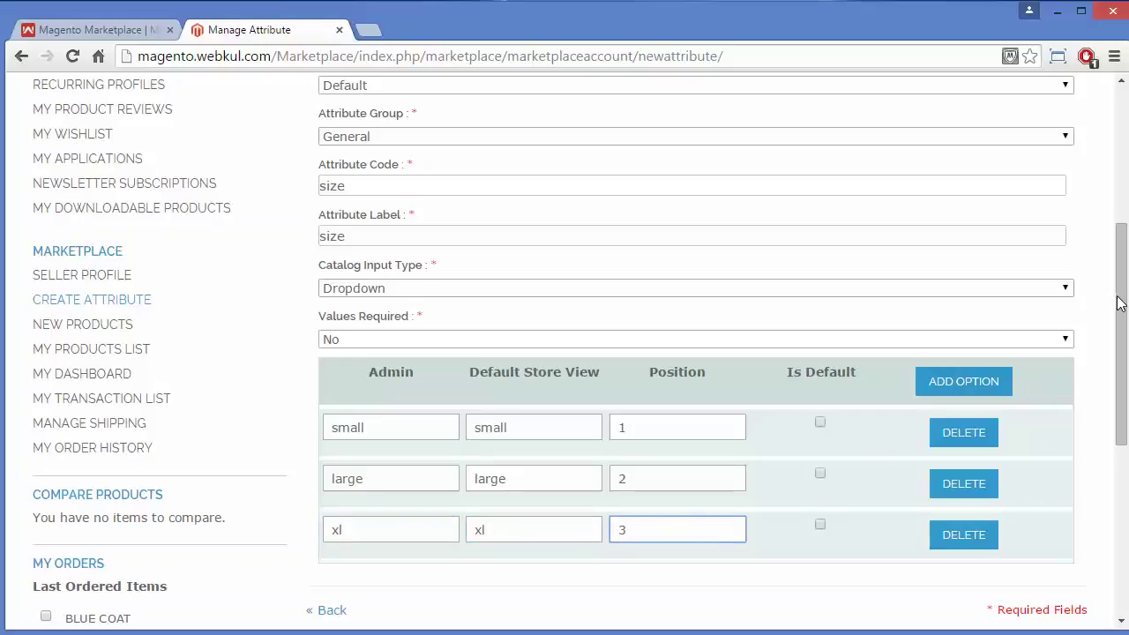
scroll(1123, 273, up, 3)
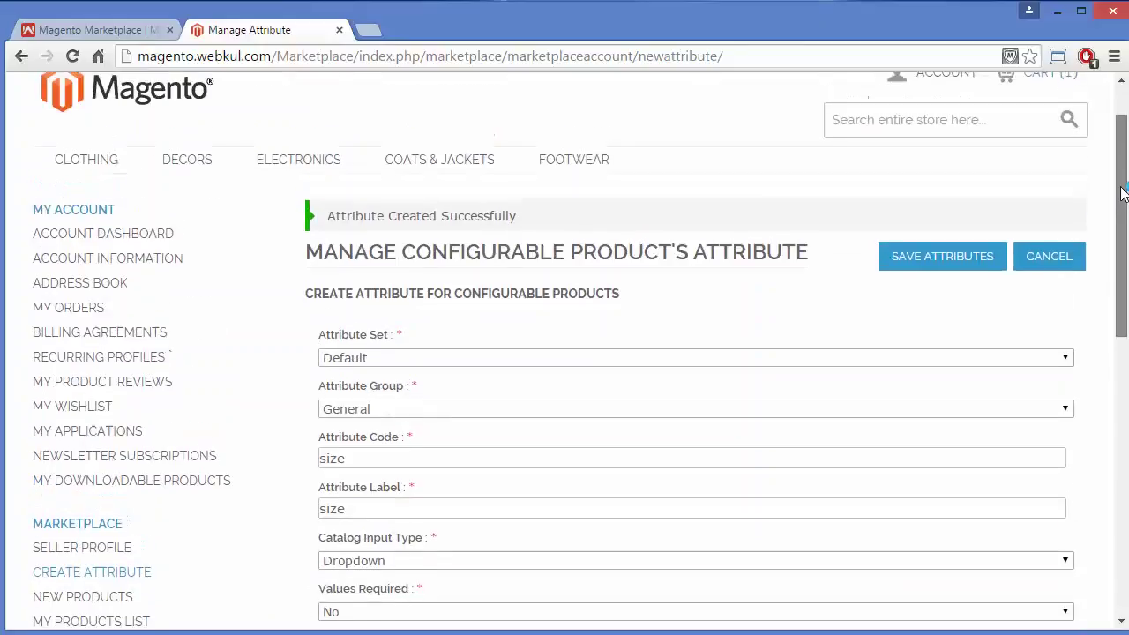
click(932, 261)
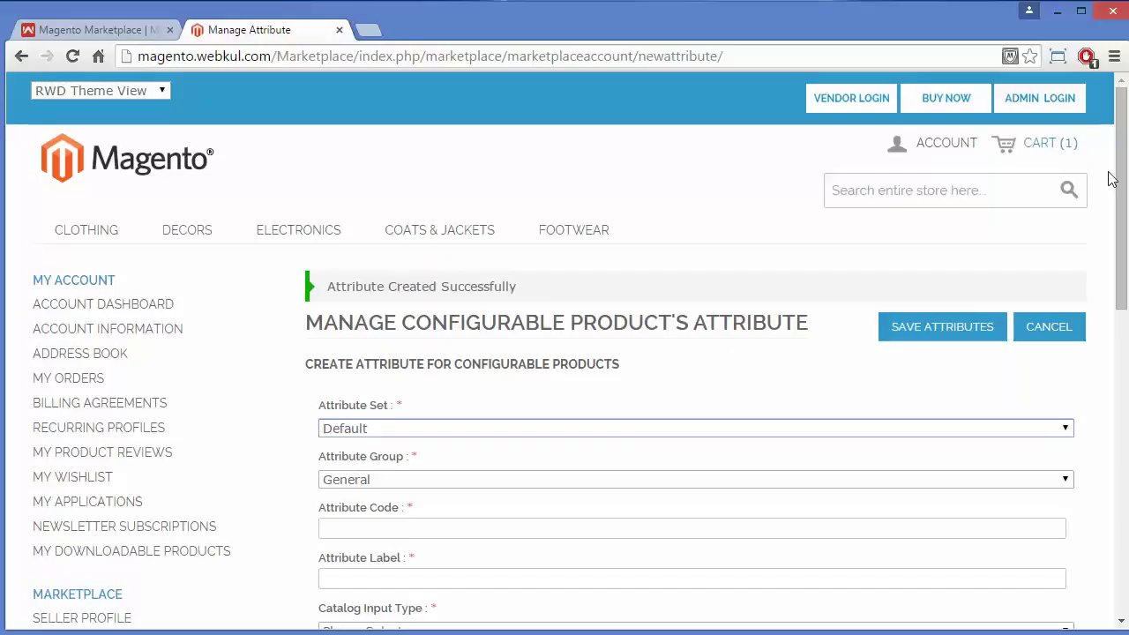
Start adding a new product and set its product type to Configurable.
drag(1121, 198, 1121, 306)
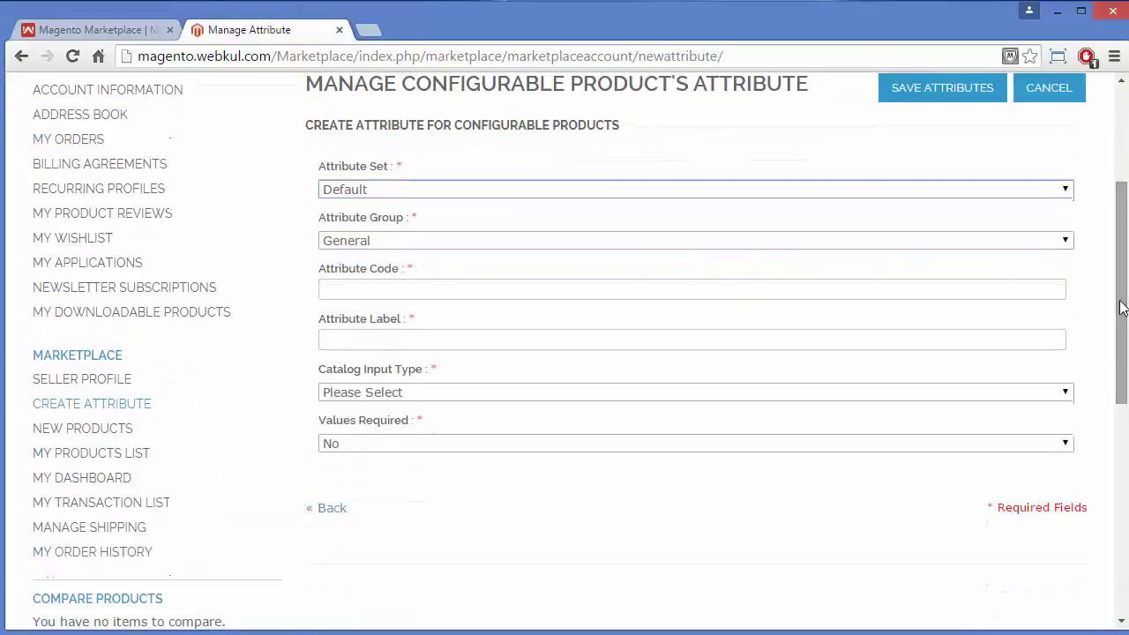
click(68, 441)
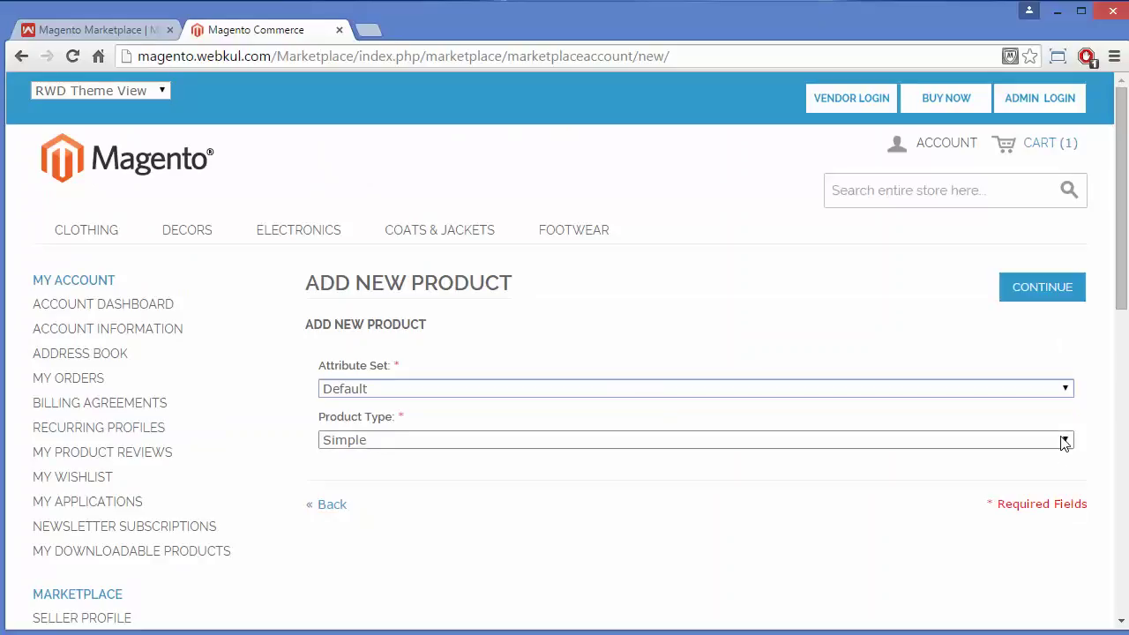
click(1065, 441)
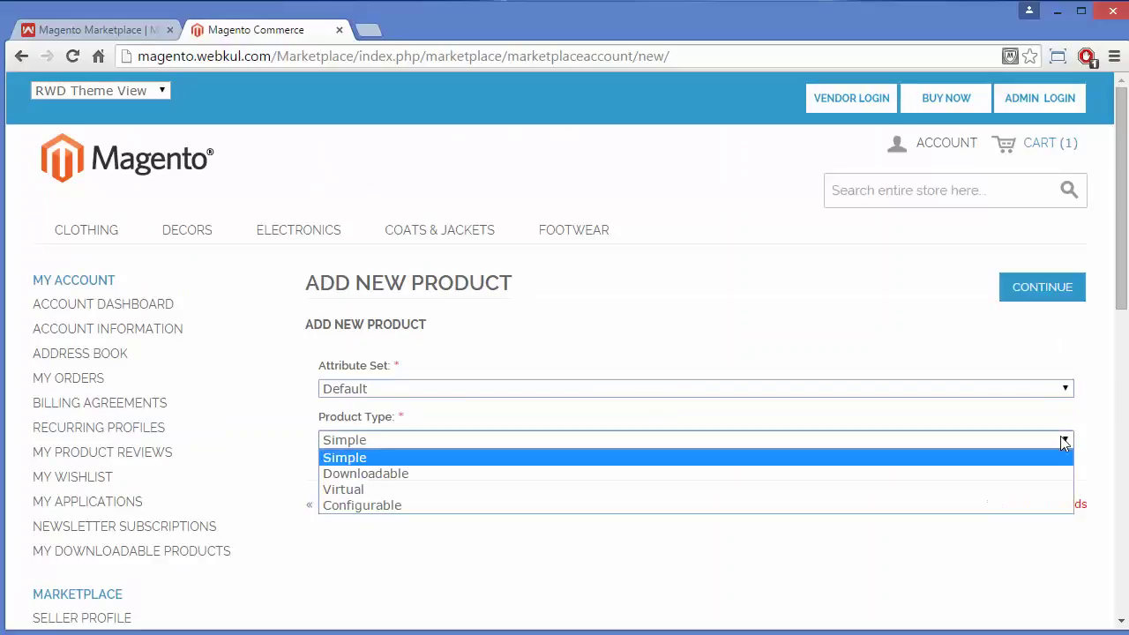
click(775, 505)
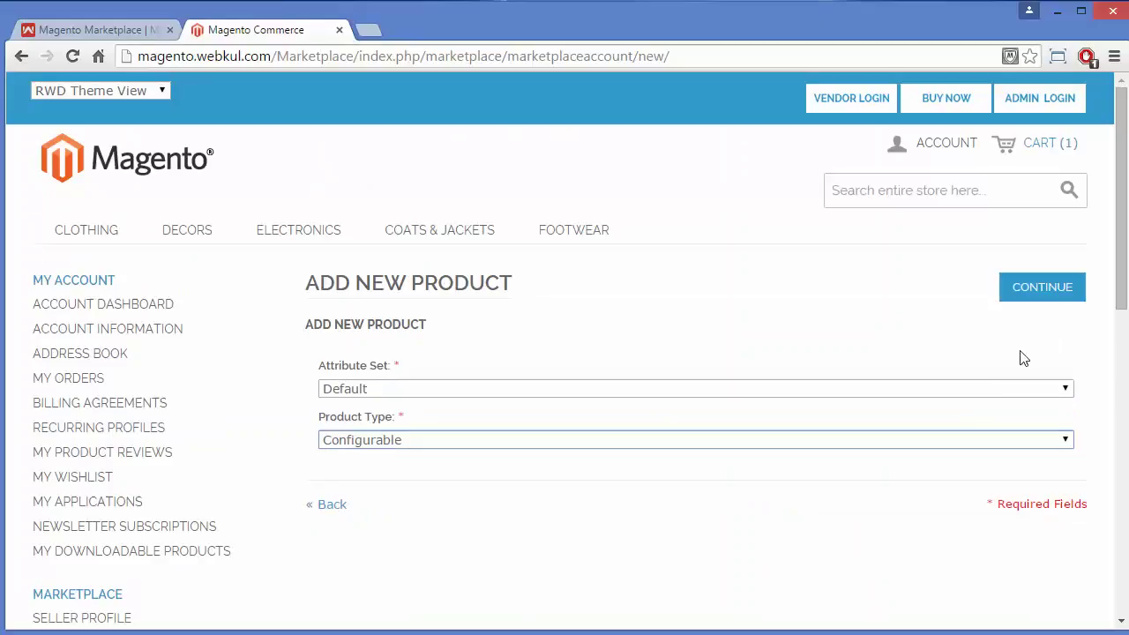
Continue with the configurable product type and select color and size as the configurable attributes.
click(1049, 294)
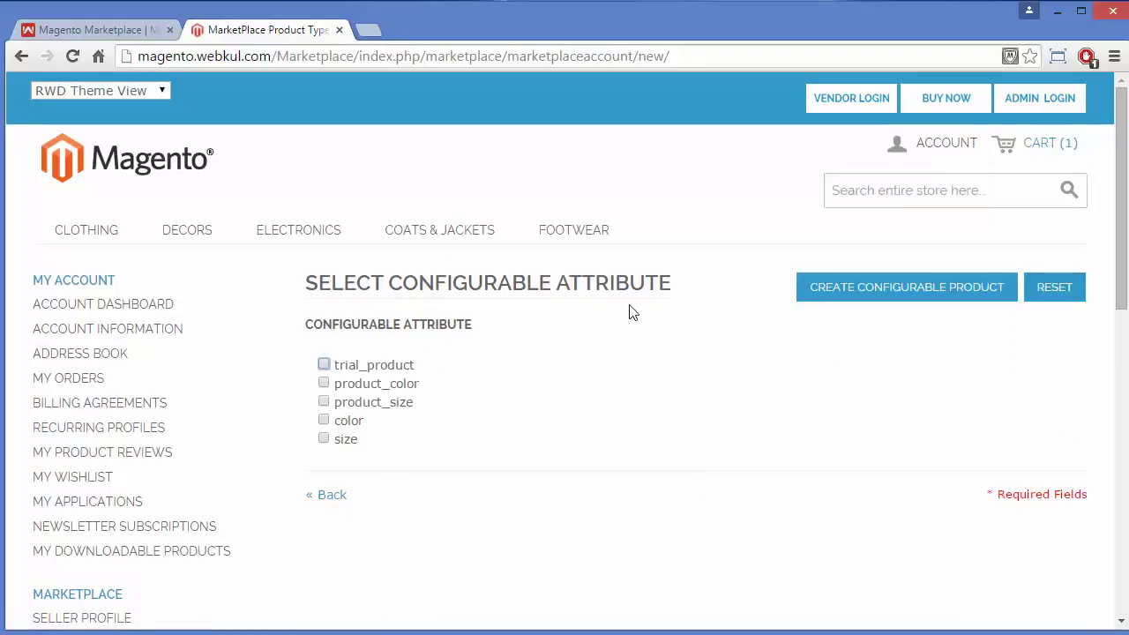
click(324, 421)
click(324, 439)
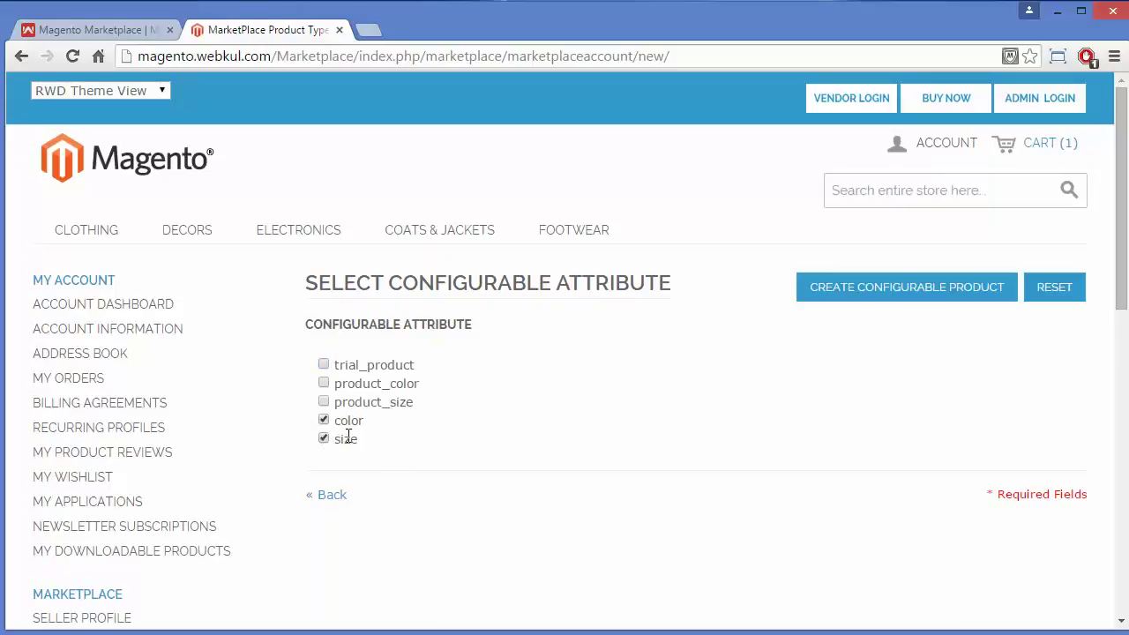
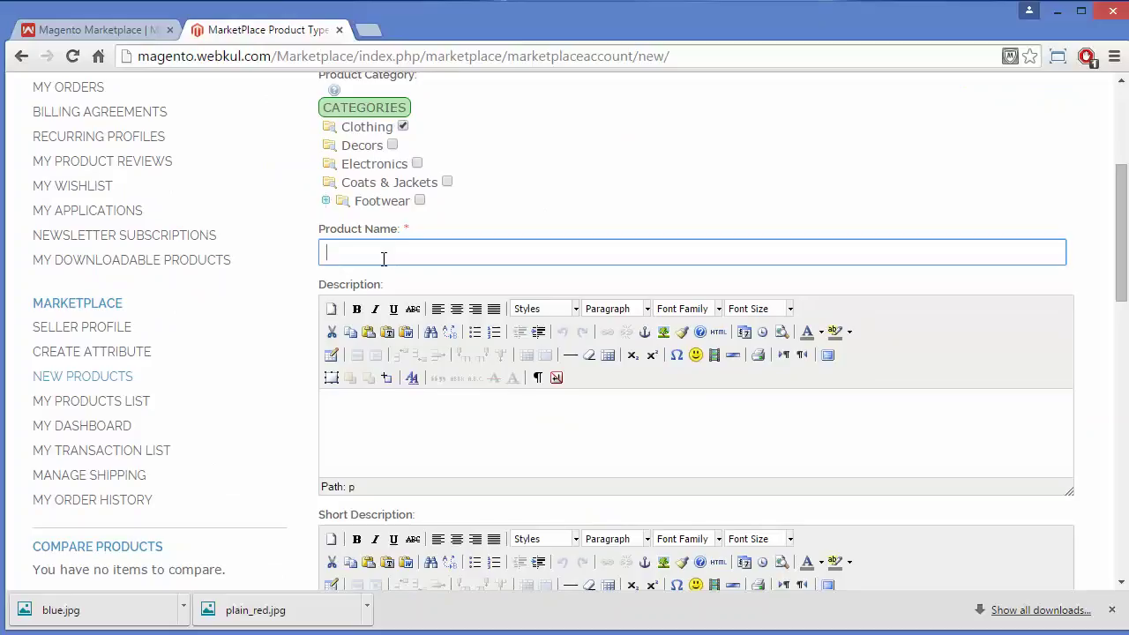
Name the product "Round neck tees" and enter the description "Good test tshrt red blue different size avaialble".
text(Round neck tees)
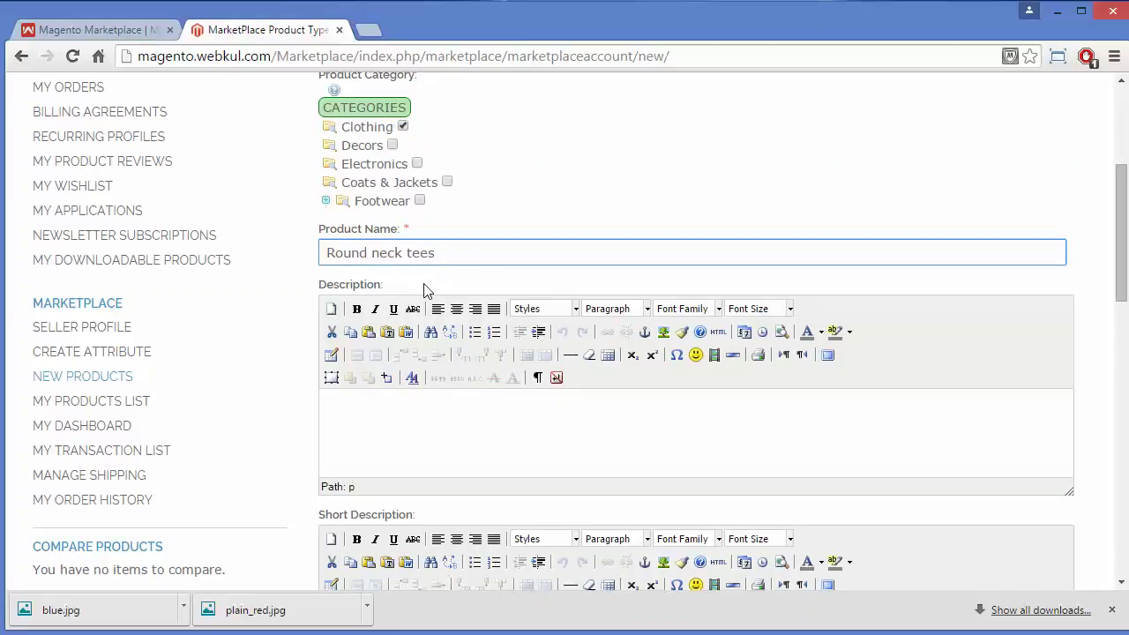
click(509, 432)
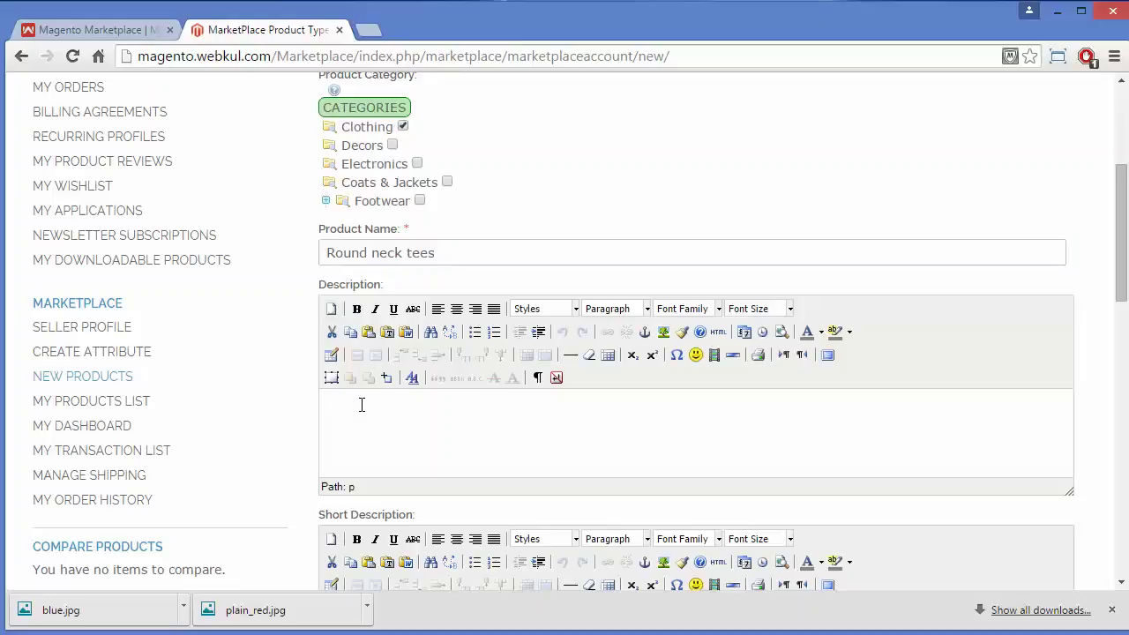
text(Good test)
text(tshrt red blue differ)
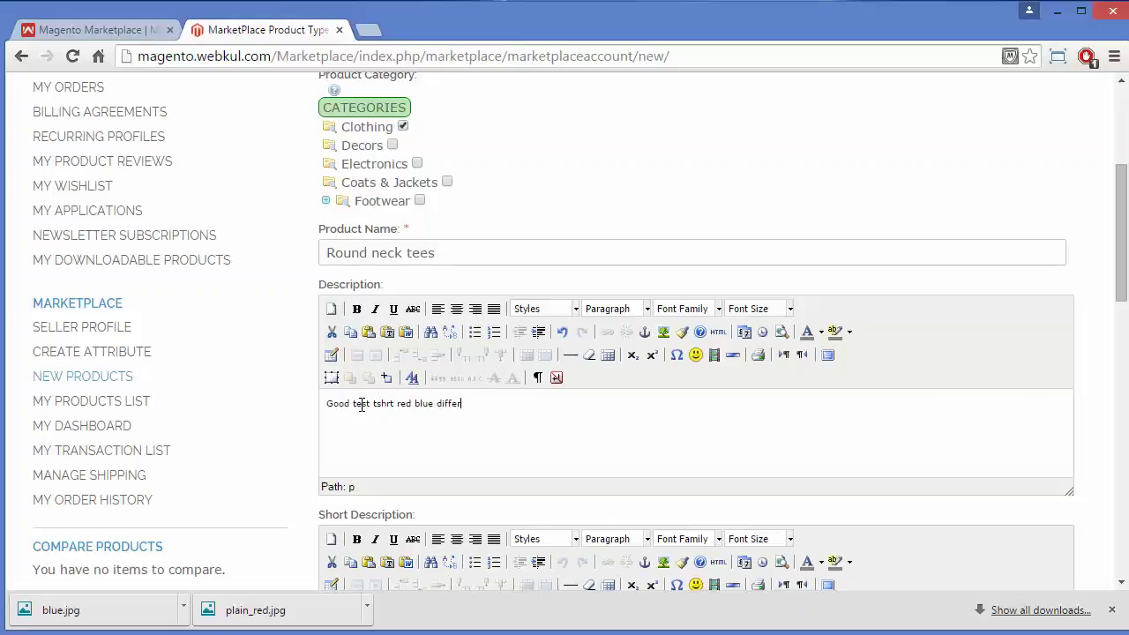
text(ent size avaial)
text(ble)
Enter "round" as the product's short description.
drag(1120, 265, 1118, 355)
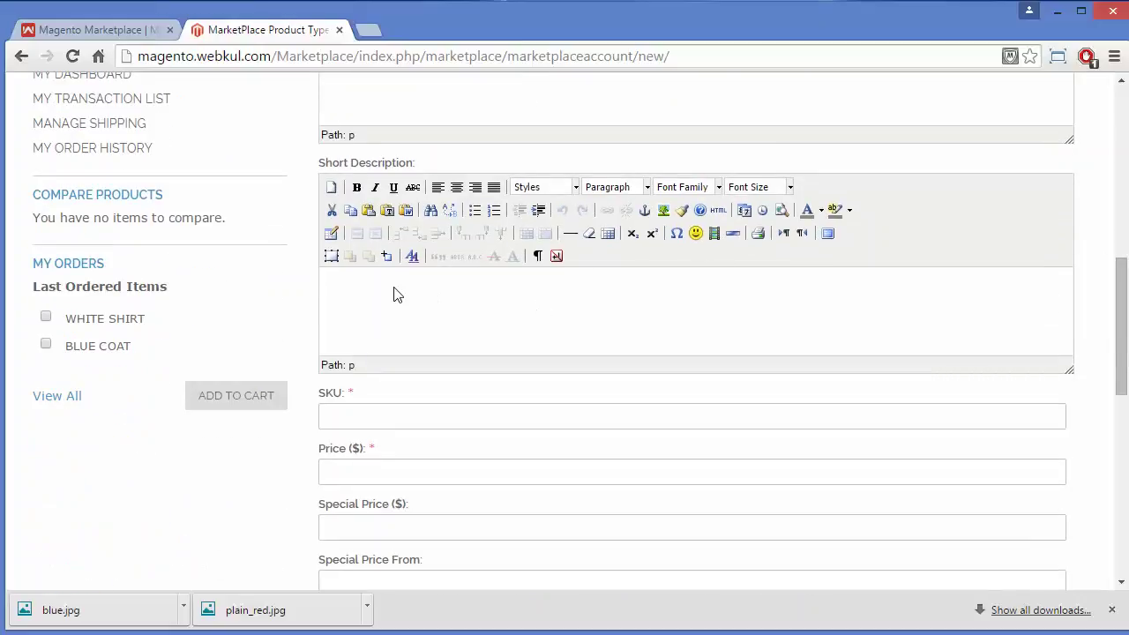
click(351, 281)
text(round)
Set the product's SKU to "tshrt1" and its price to 100 dollars.
click(370, 417)
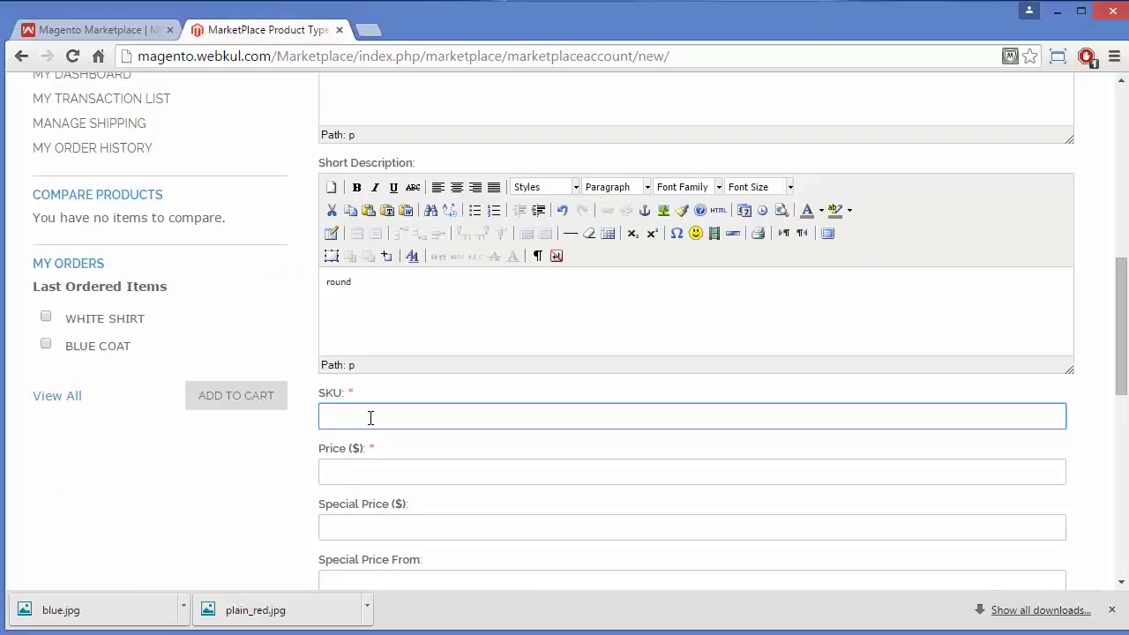
text(tshrt1)
drag(1123, 341, 1124, 377)
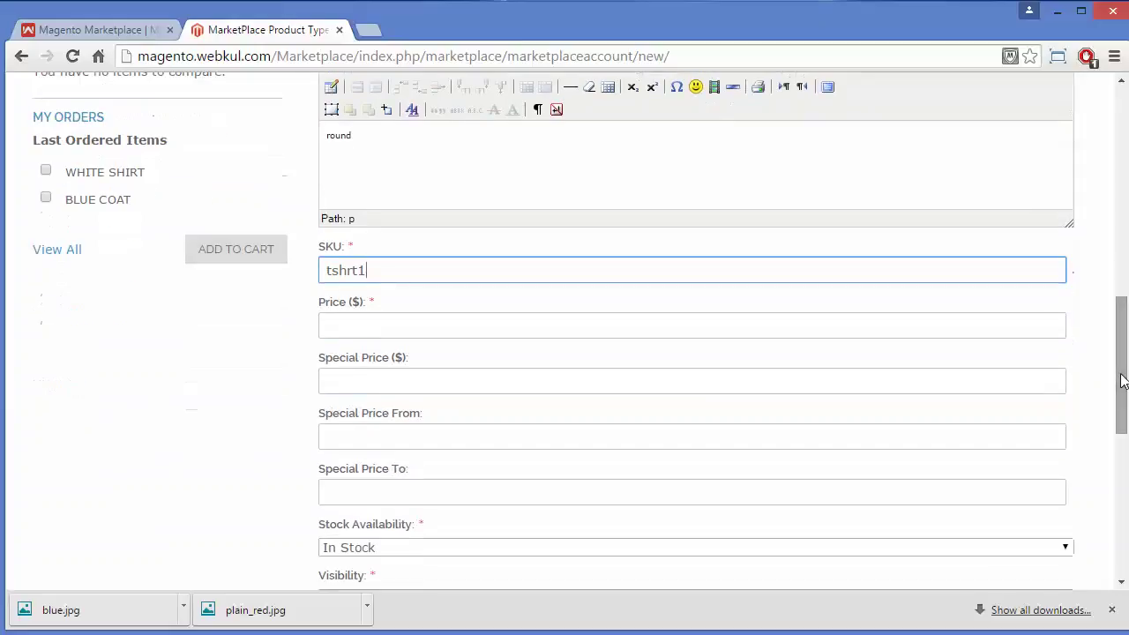
click(491, 327)
text(100)
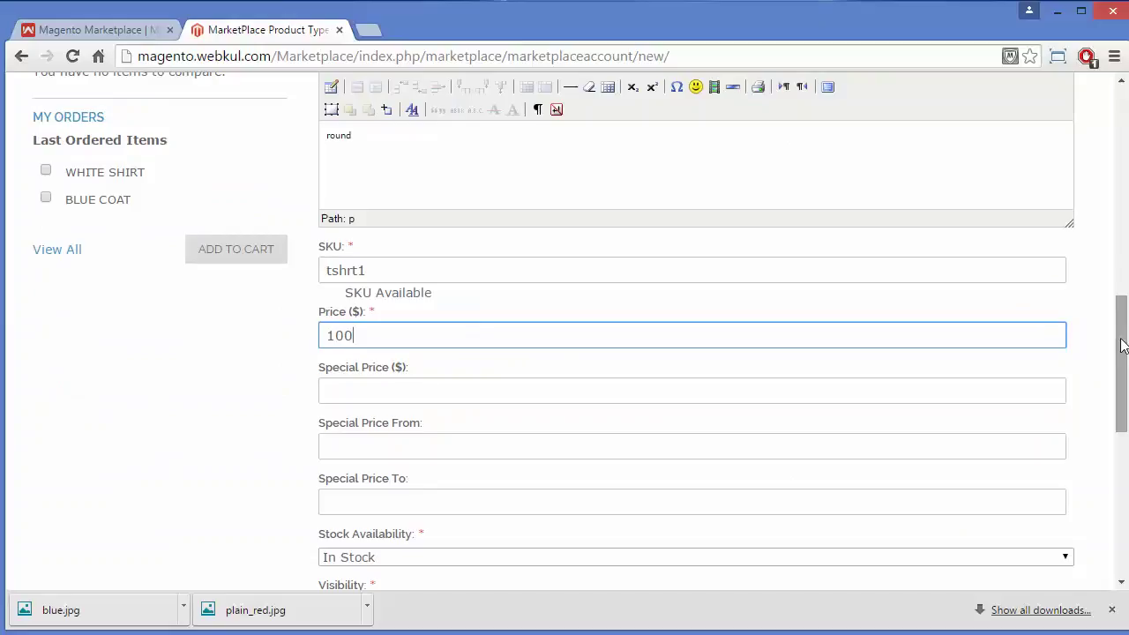
Set stock availability to In Stock, visibility to "Catalog, Search" and tax class to None.
drag(1123, 348, 1125, 422)
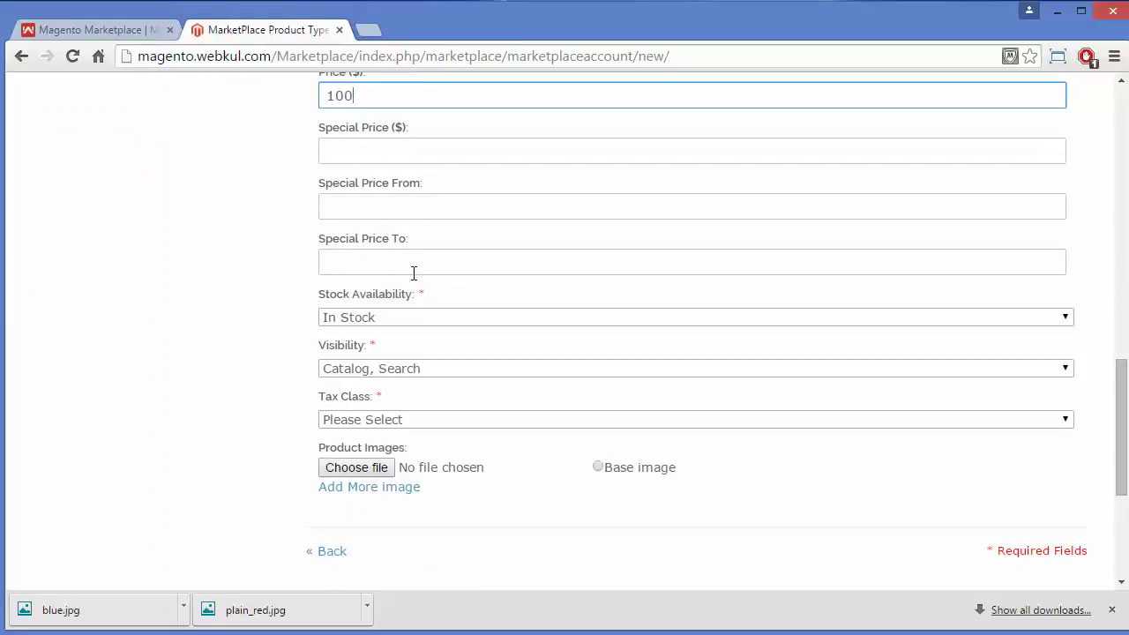
click(421, 319)
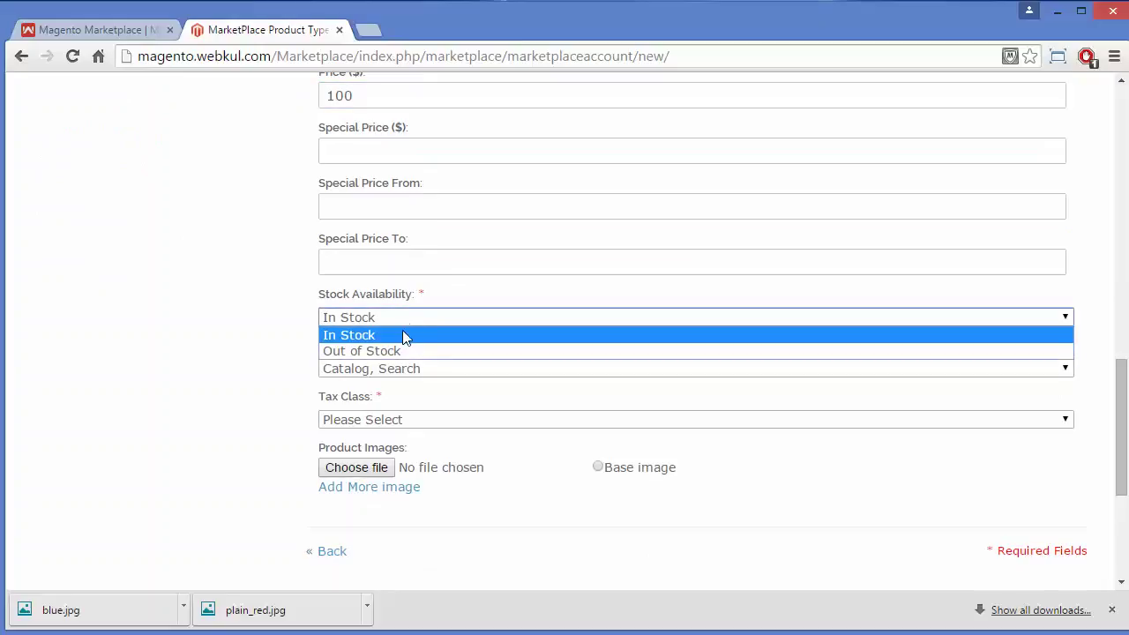
click(404, 336)
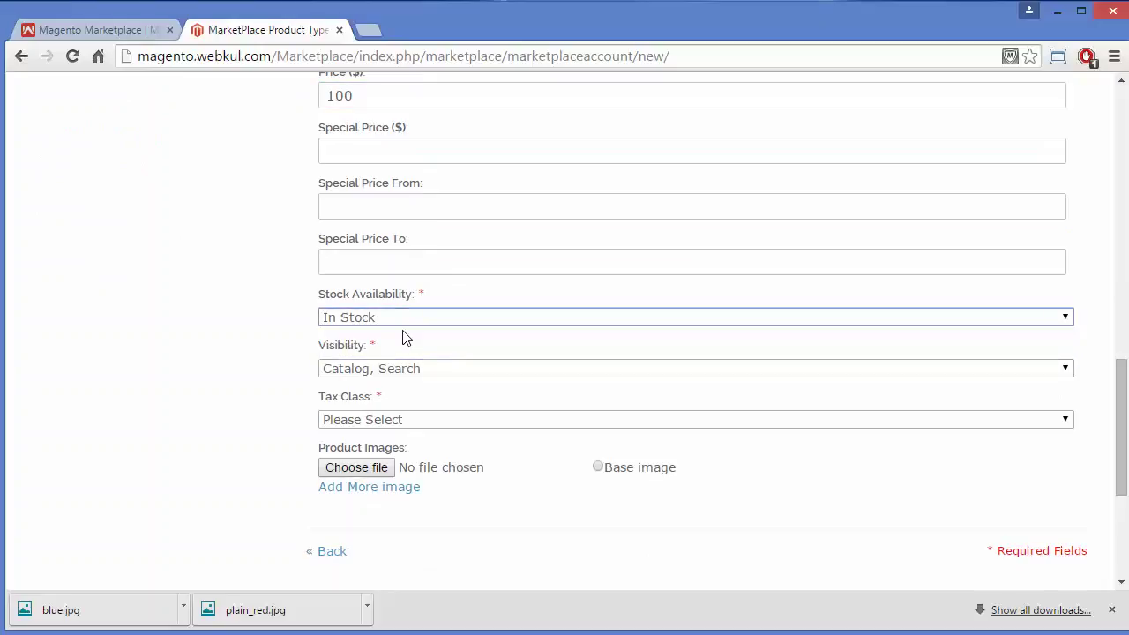
click(437, 374)
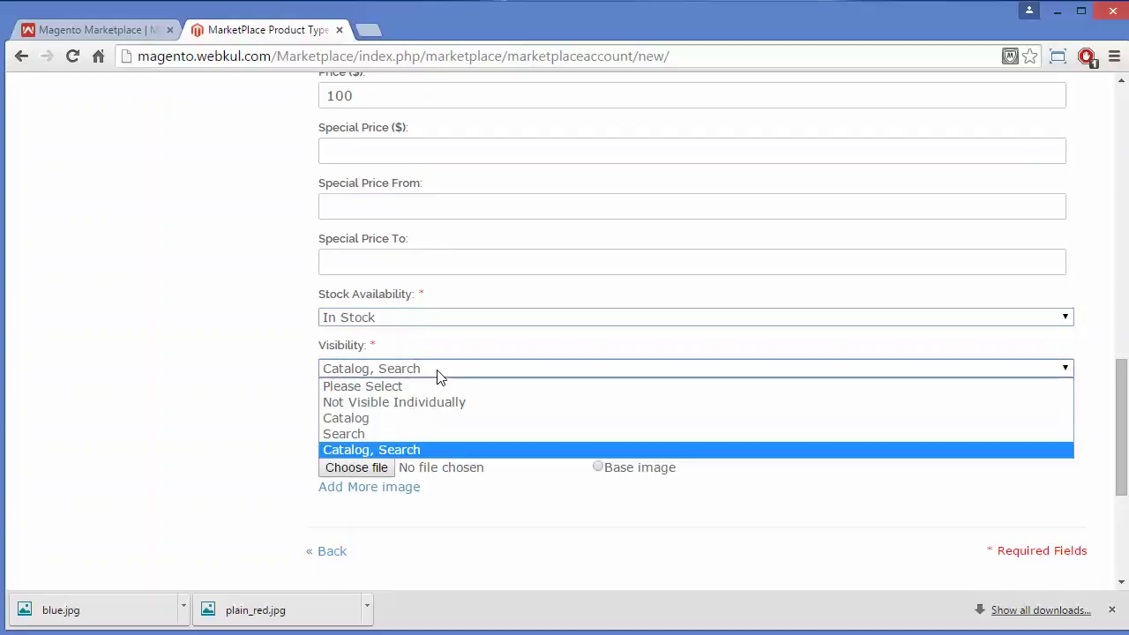
click(415, 453)
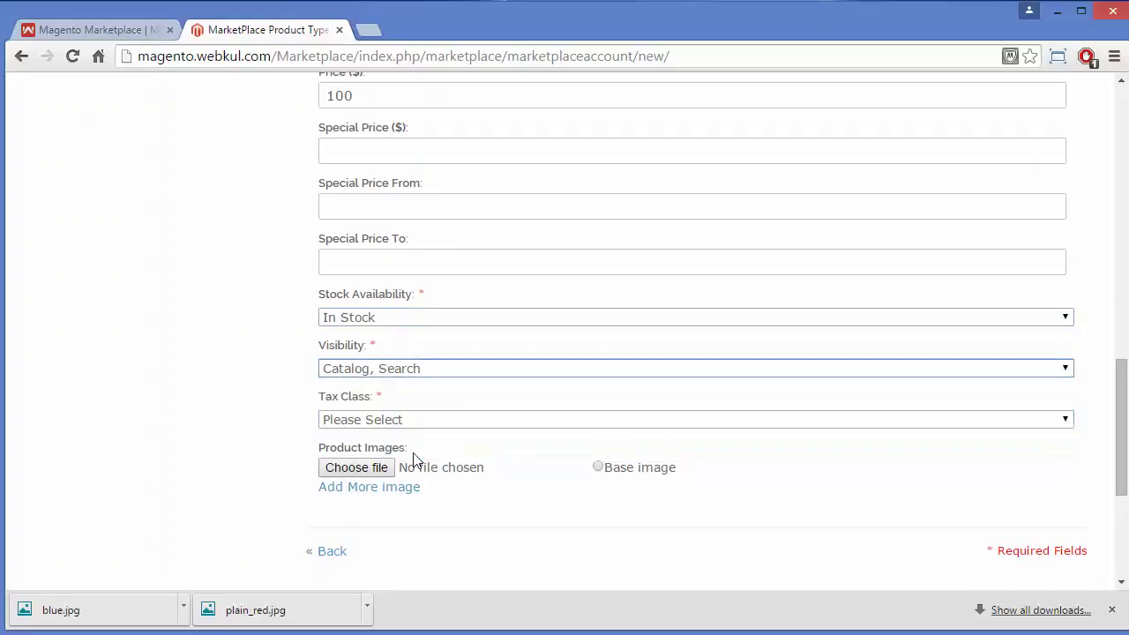
click(429, 371)
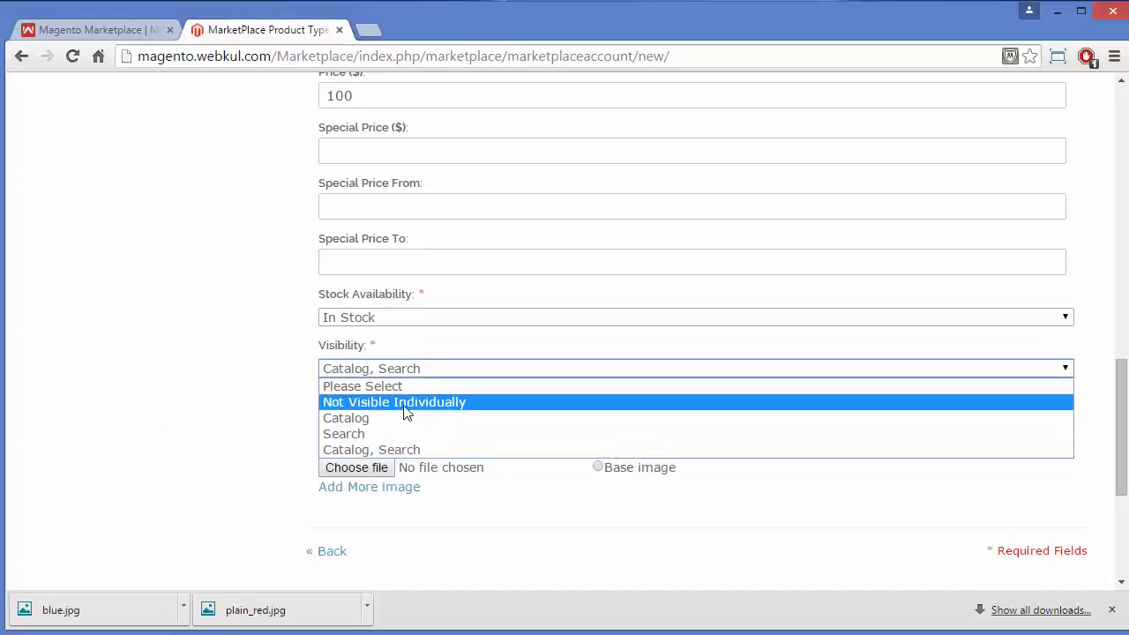
click(393, 449)
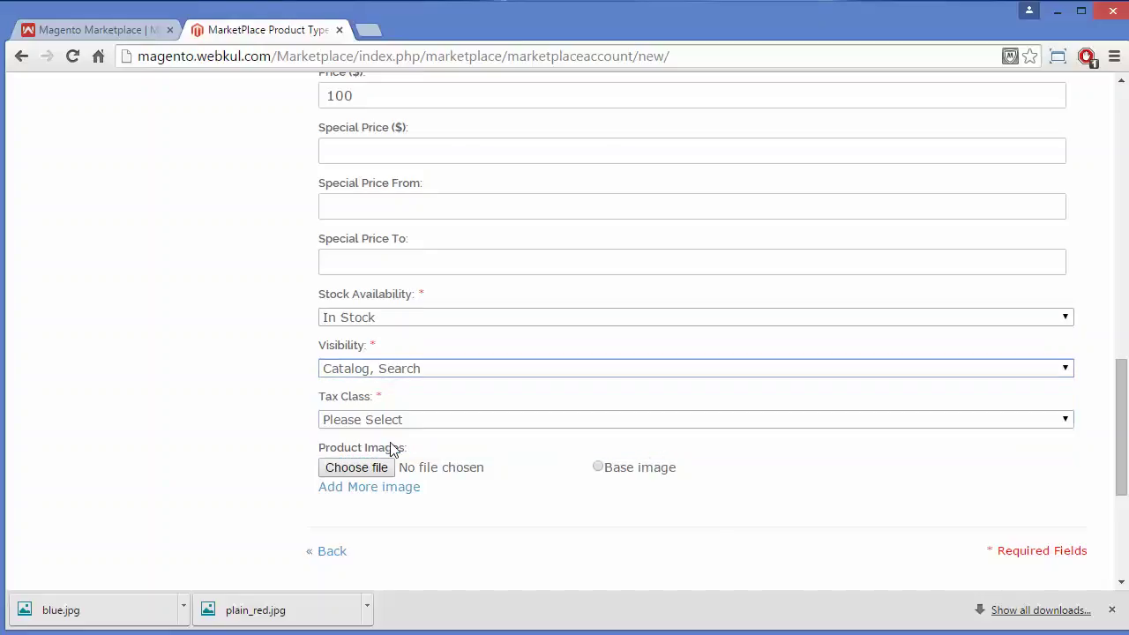
click(450, 420)
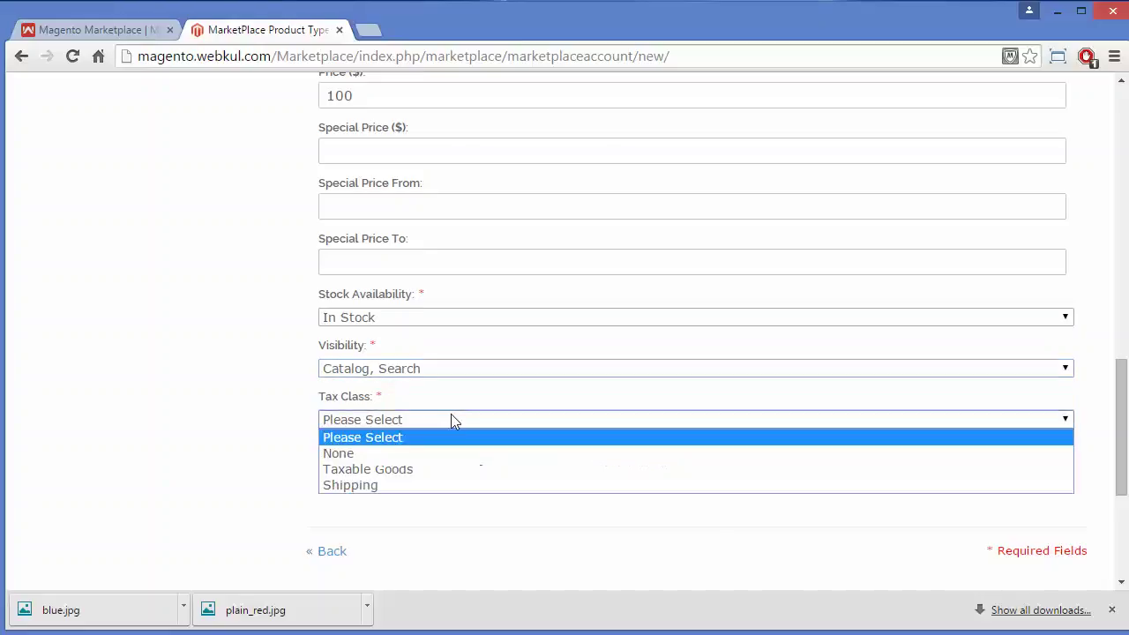
click(412, 458)
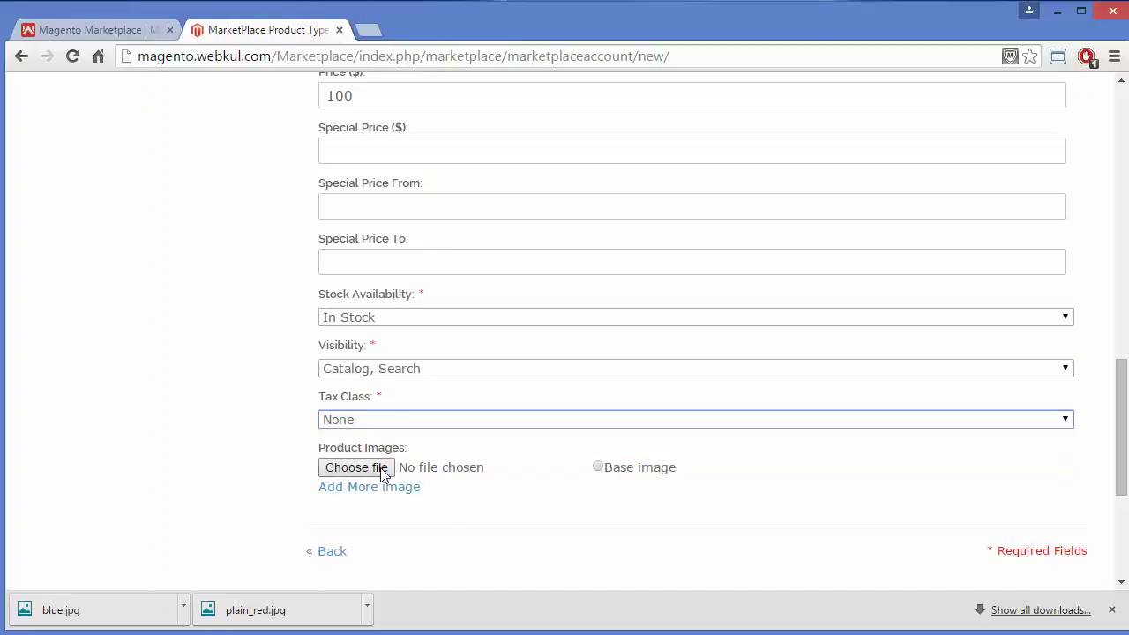
Choose plain_red.jpg from the images folder on the Desktop as the first product image.
click(384, 473)
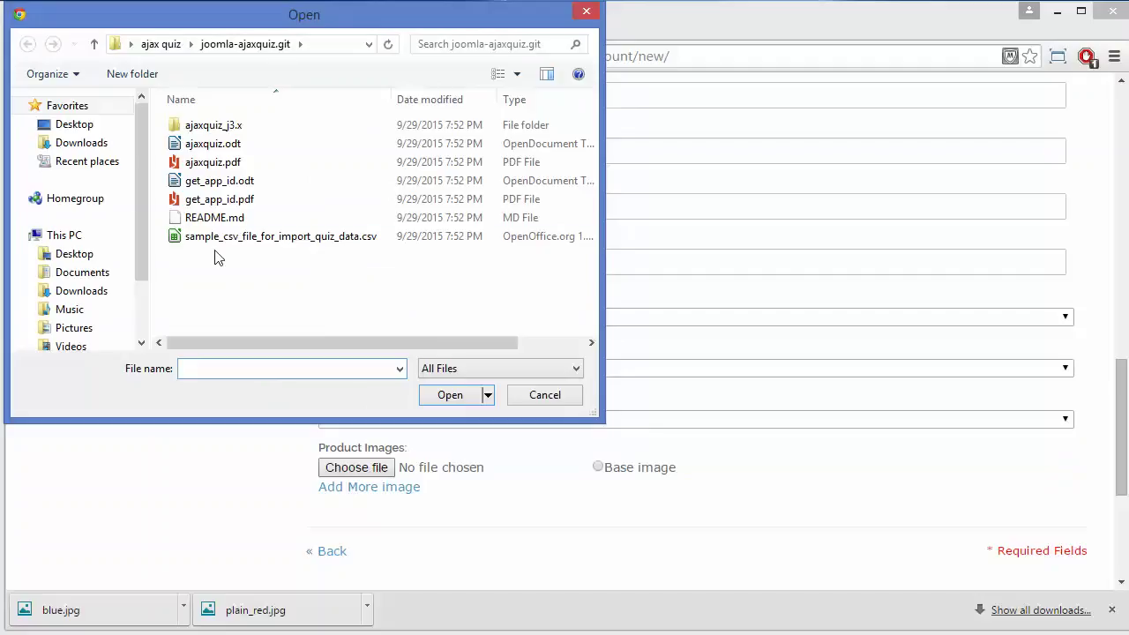
click(88, 125)
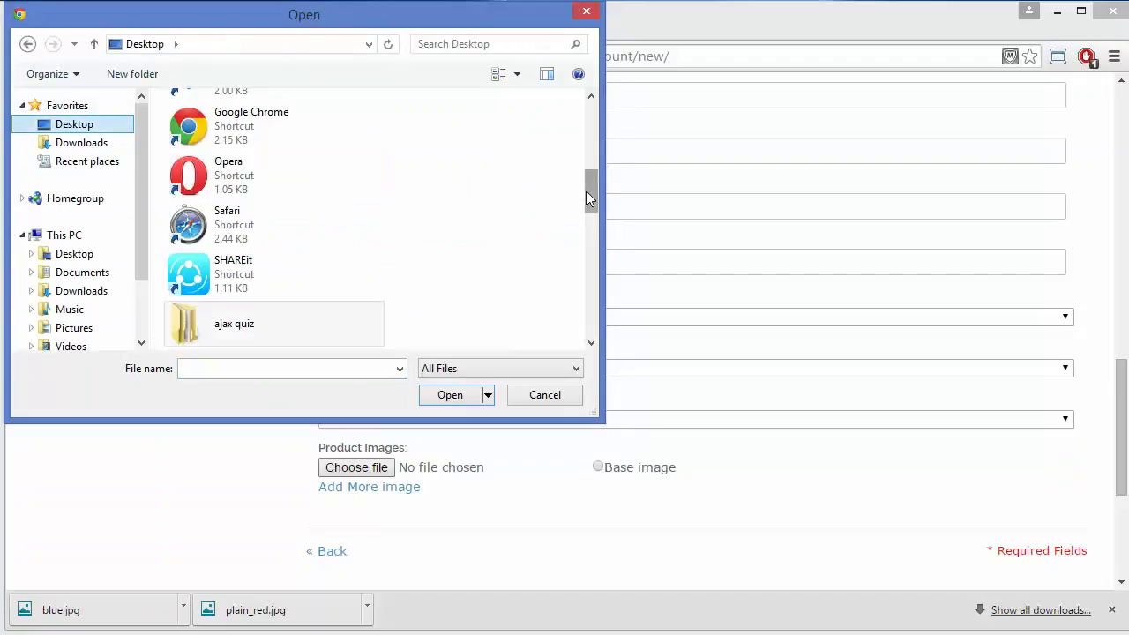
drag(589, 198, 591, 233)
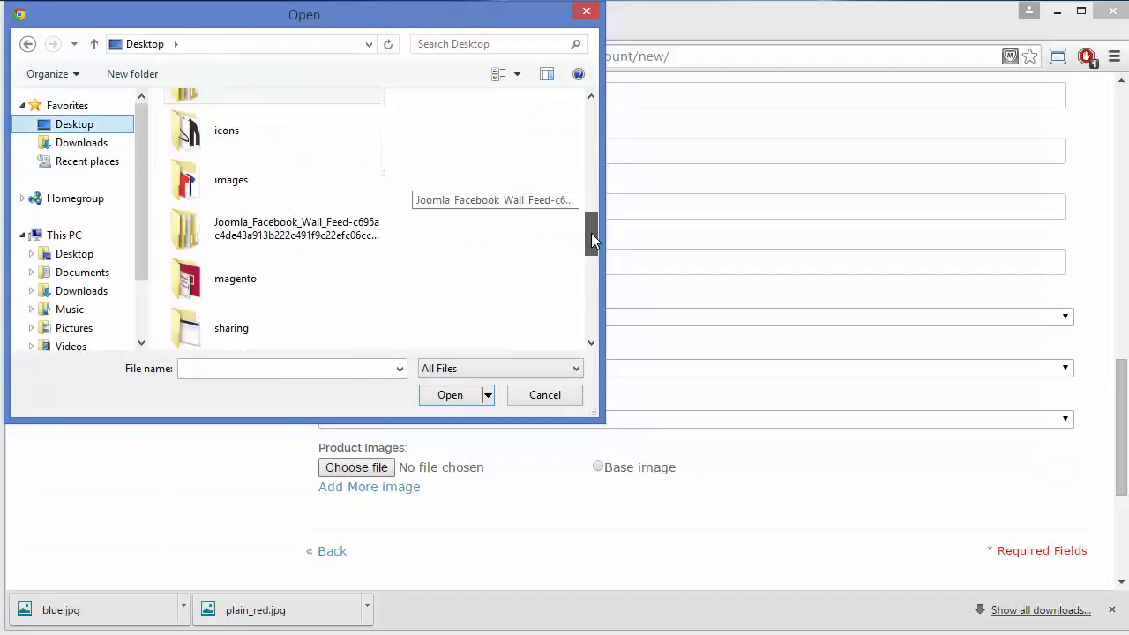
double_click(255, 176)
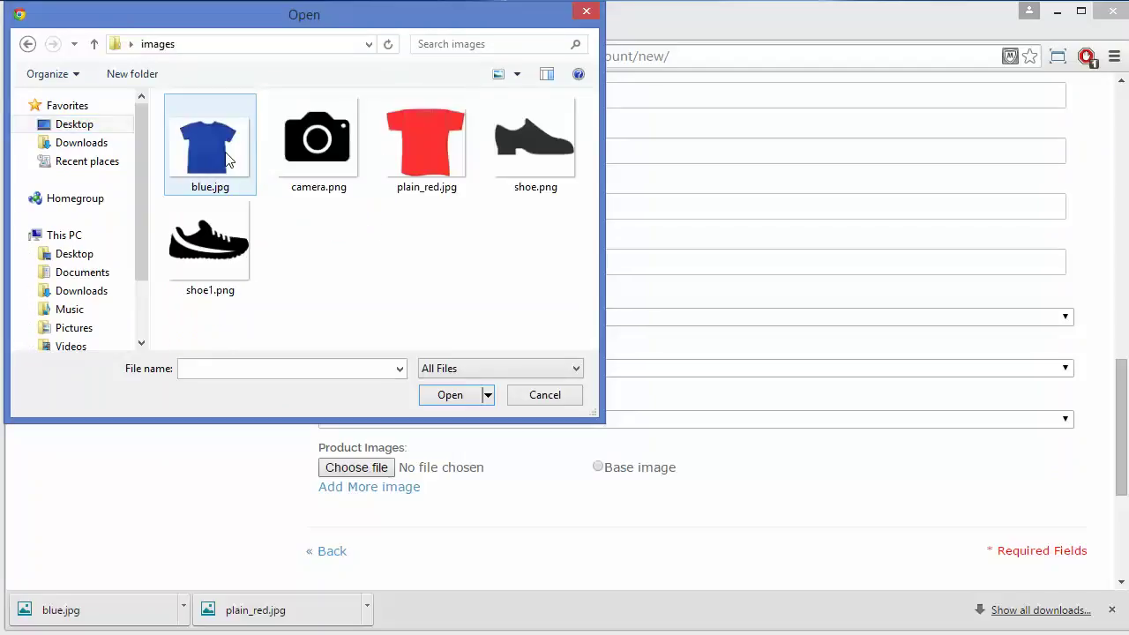
click(421, 156)
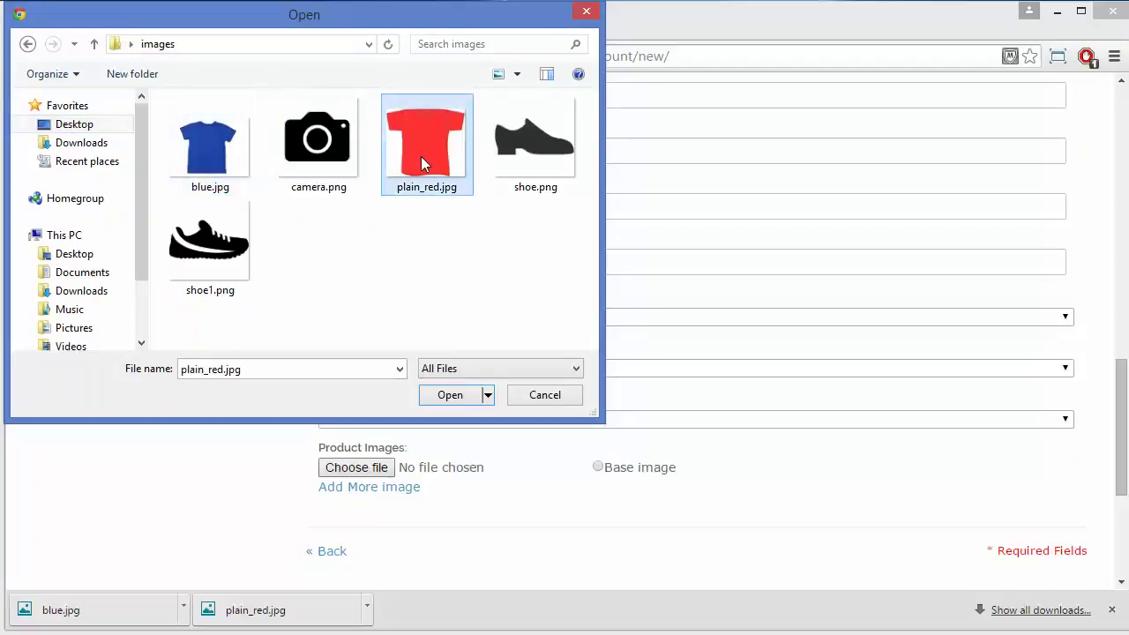
click(444, 398)
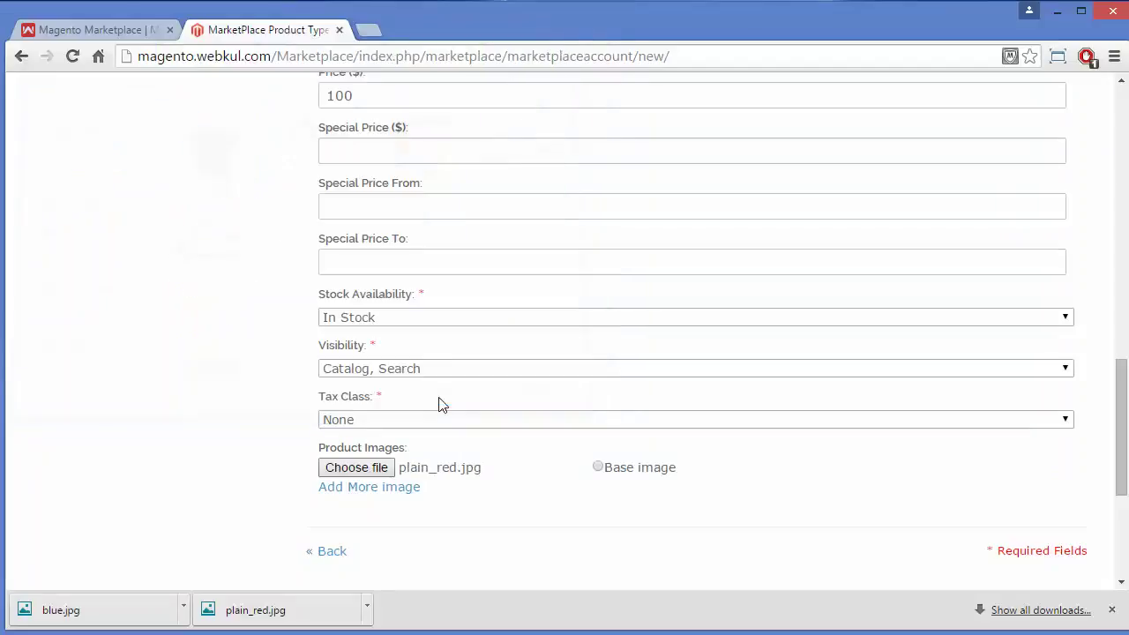
Add a second product image using blue.jpg from the images folder.
click(368, 487)
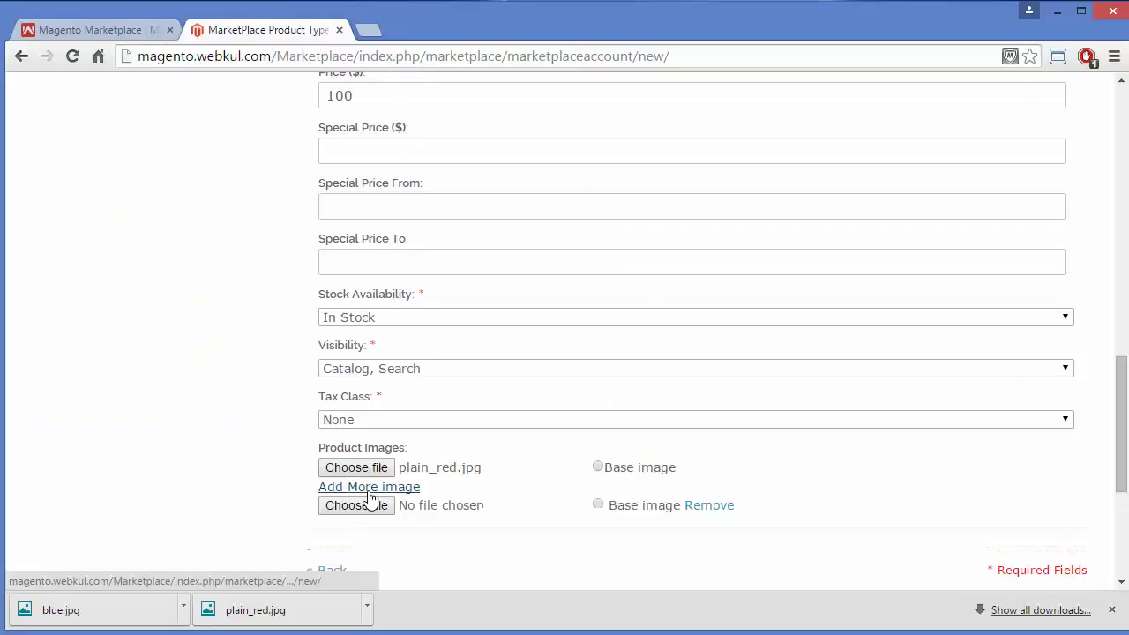
click(367, 511)
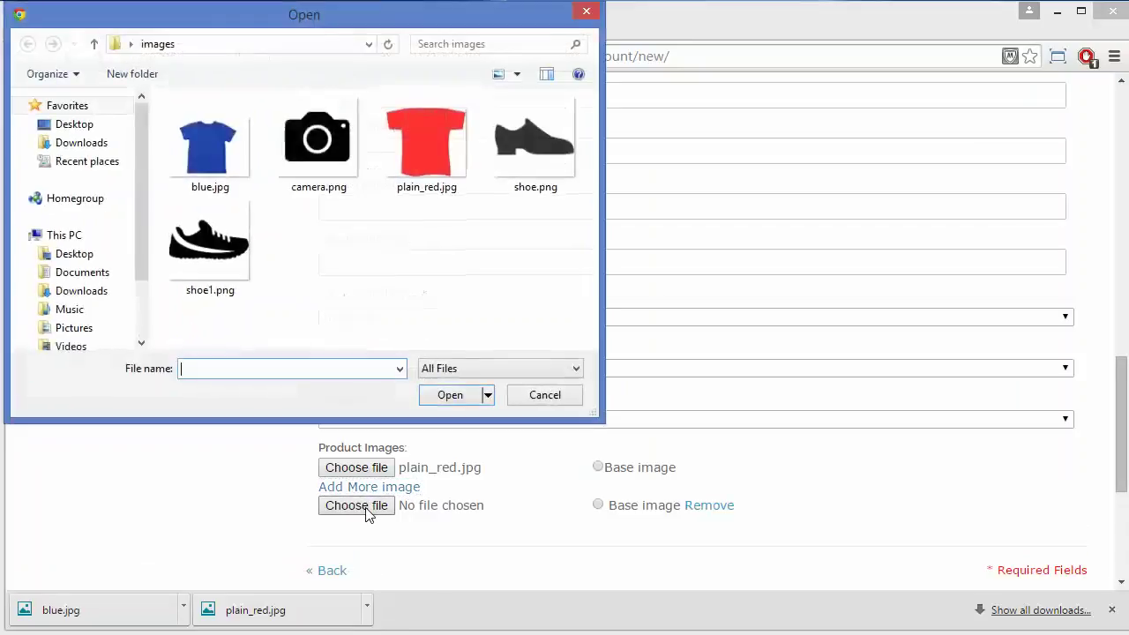
click(221, 183)
click(453, 399)
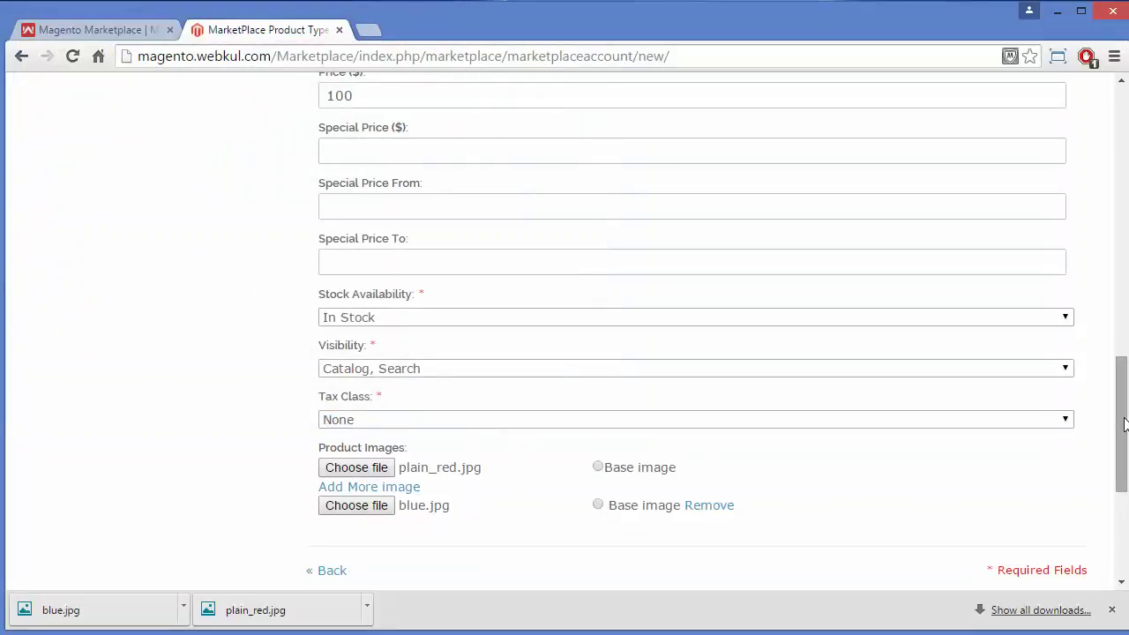
Make blue.jpg the base image and save the new configurable product.
mouse_move(1123, 424)
mouse_down()
mouse_move(1124, 387)
mouse_move(1123, 456)
mouse_move(1123, 429)
mouse_up()
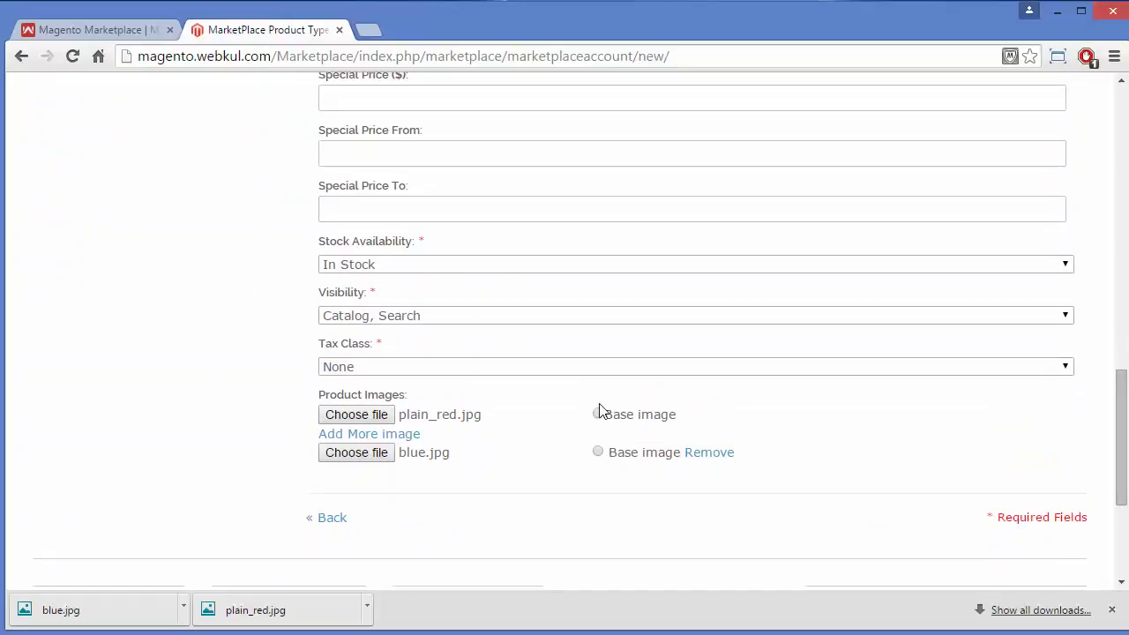
click(599, 453)
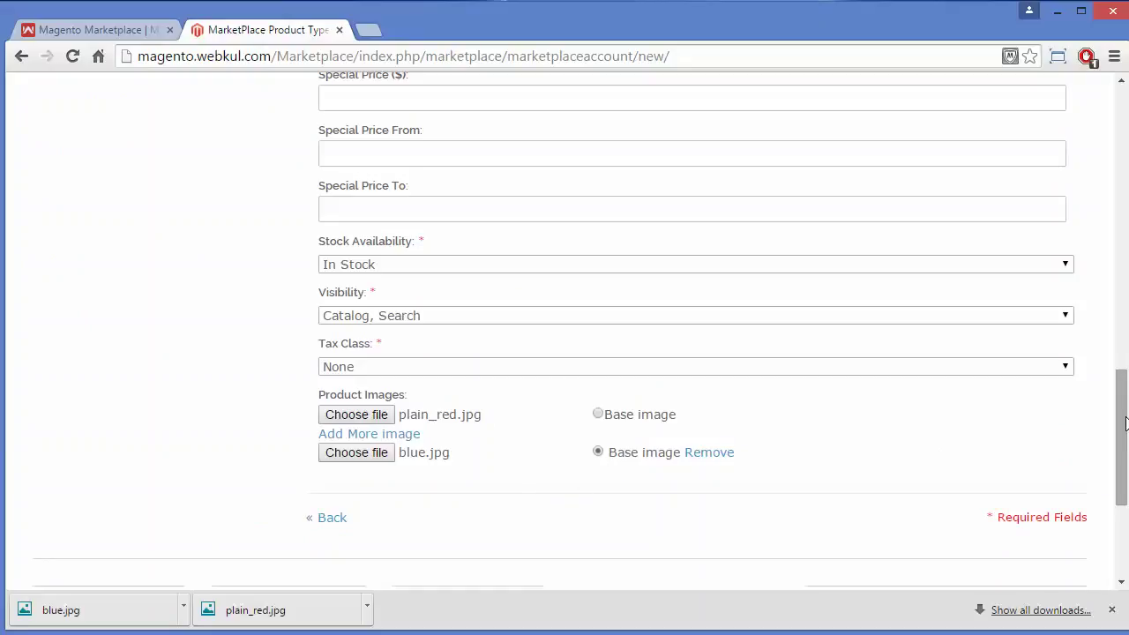
drag(1125, 423, 1125, 156)
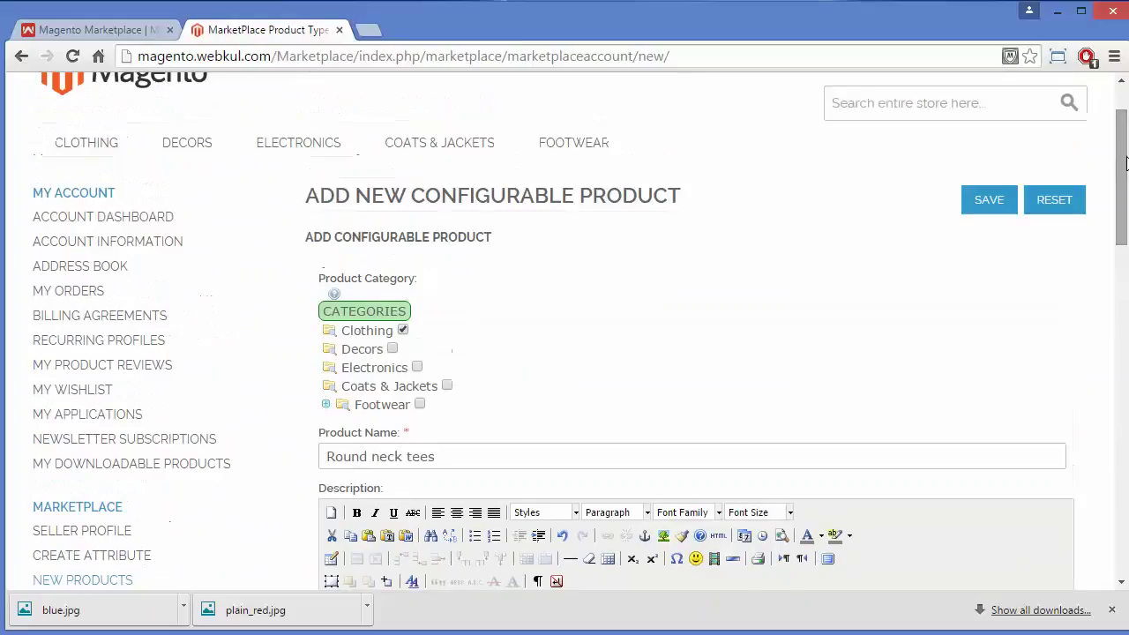
click(985, 203)
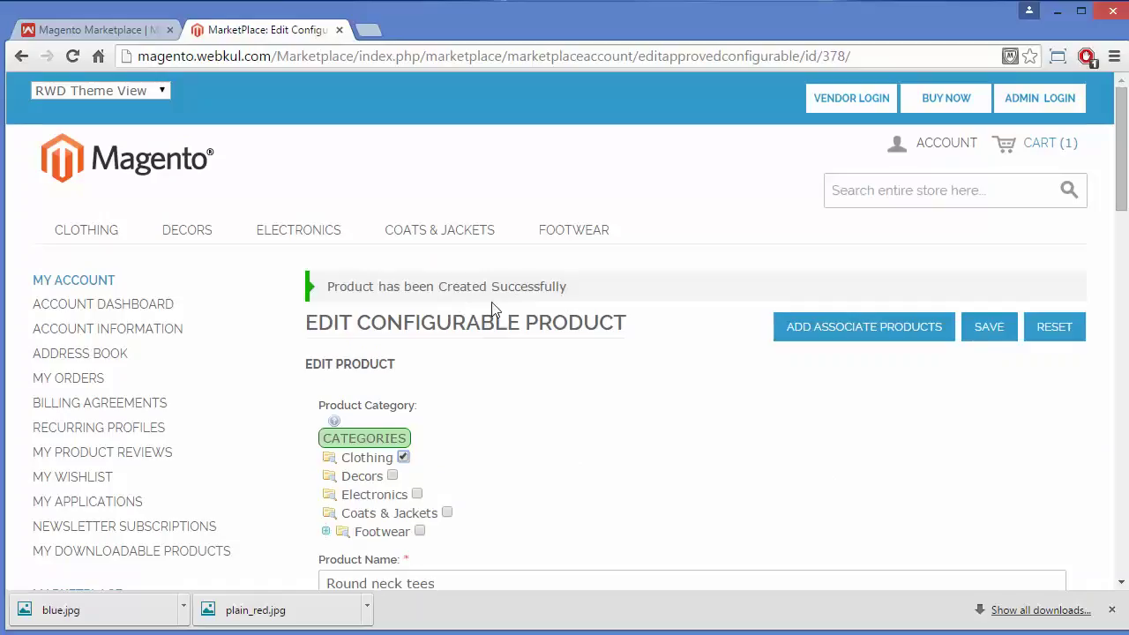
Start adding associated products to Round neck tees and enter name "red tshrt", SKU "red1" and weight 10 for the first variant.
click(869, 328)
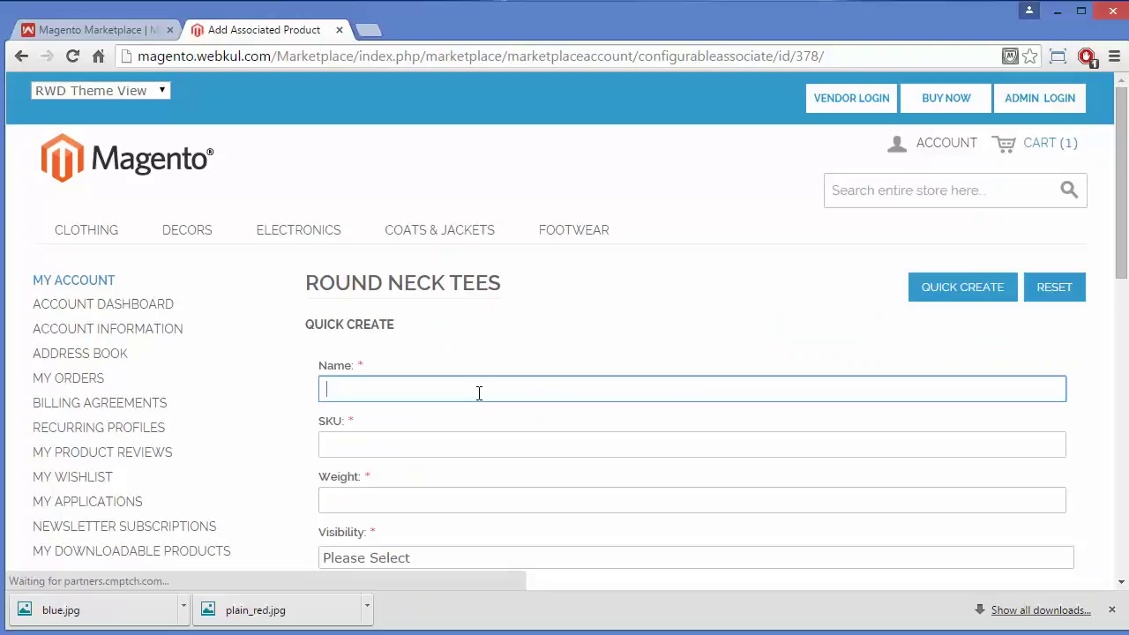
text(red)
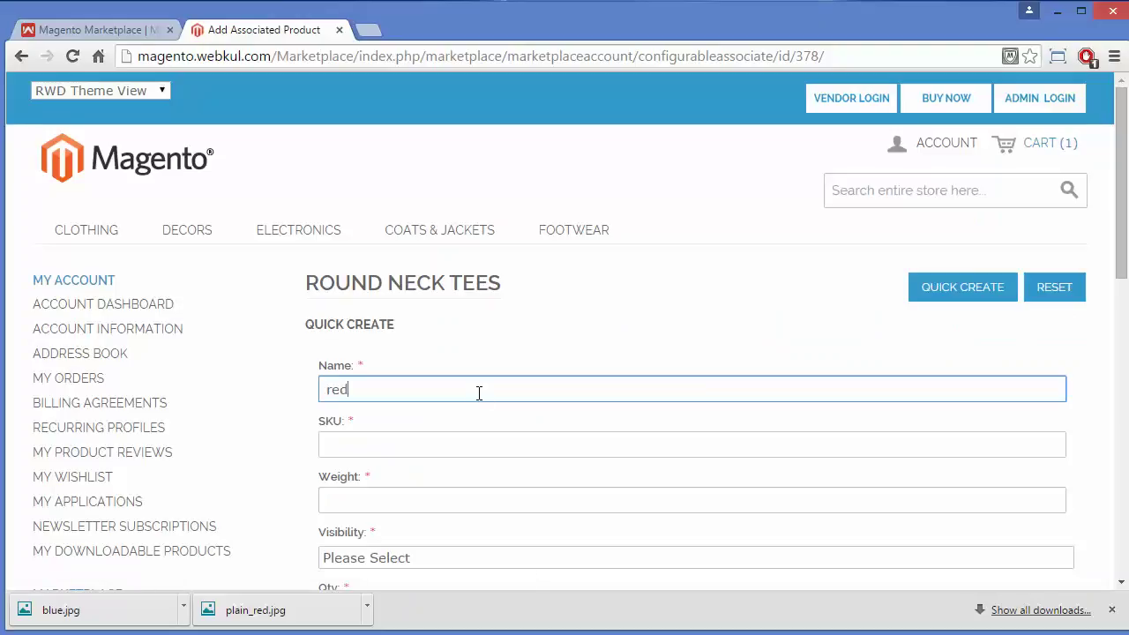
text( tshrt)
drag(1118, 239, 1118, 311)
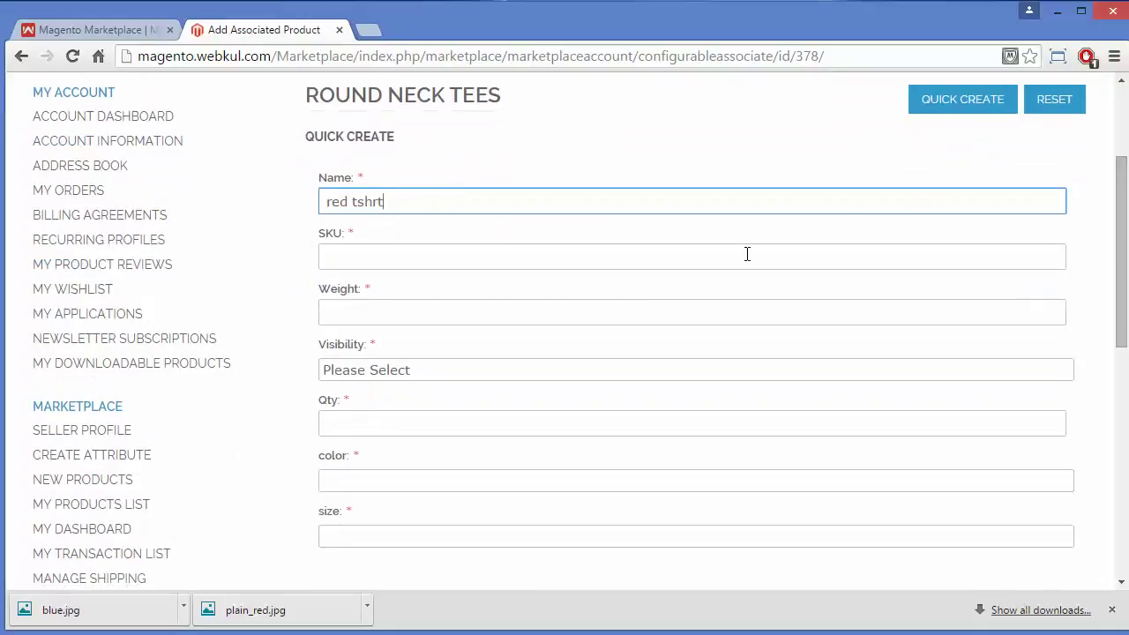
click(457, 262)
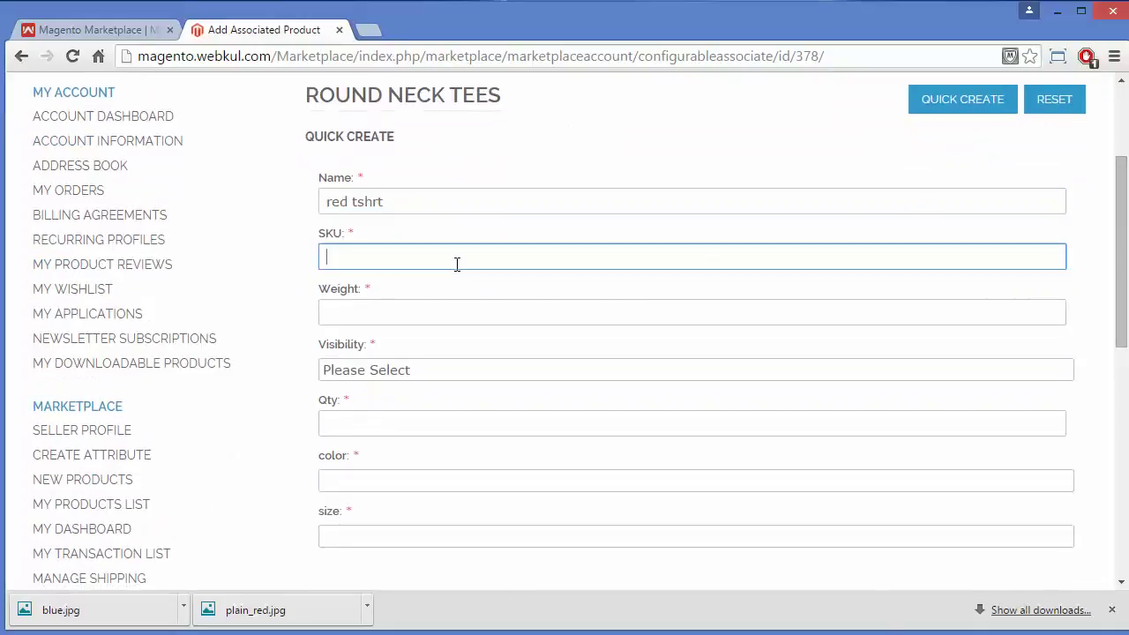
text(red1)
click(413, 312)
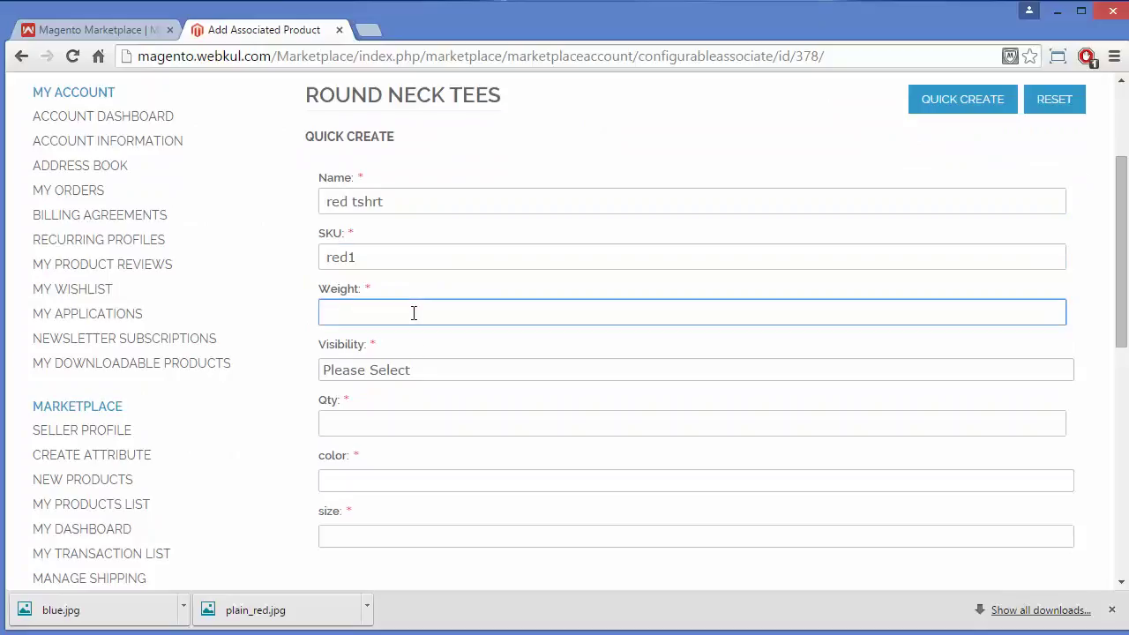
text(10)
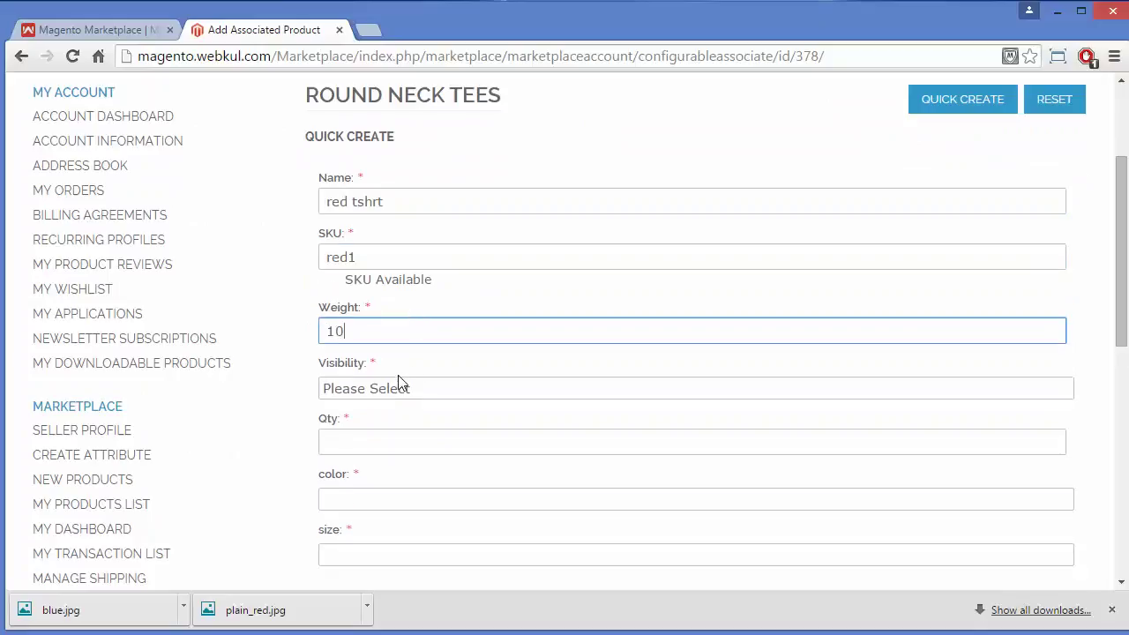
Set the red variant's visibility to Not Visible Individually and its quantity to 10.
click(428, 388)
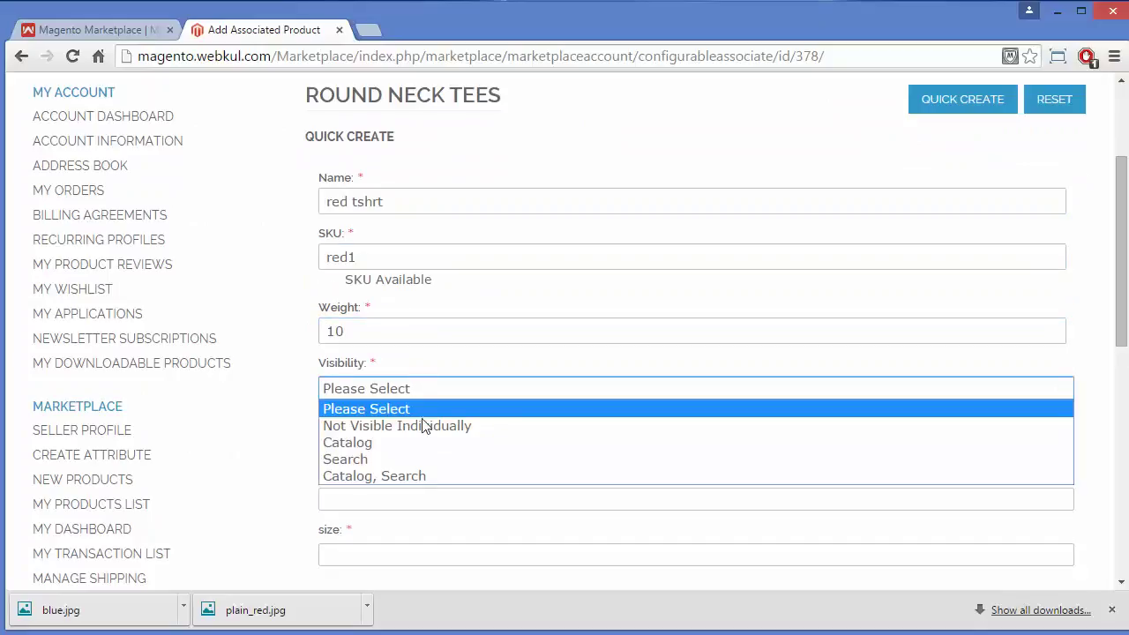
click(421, 428)
click(371, 440)
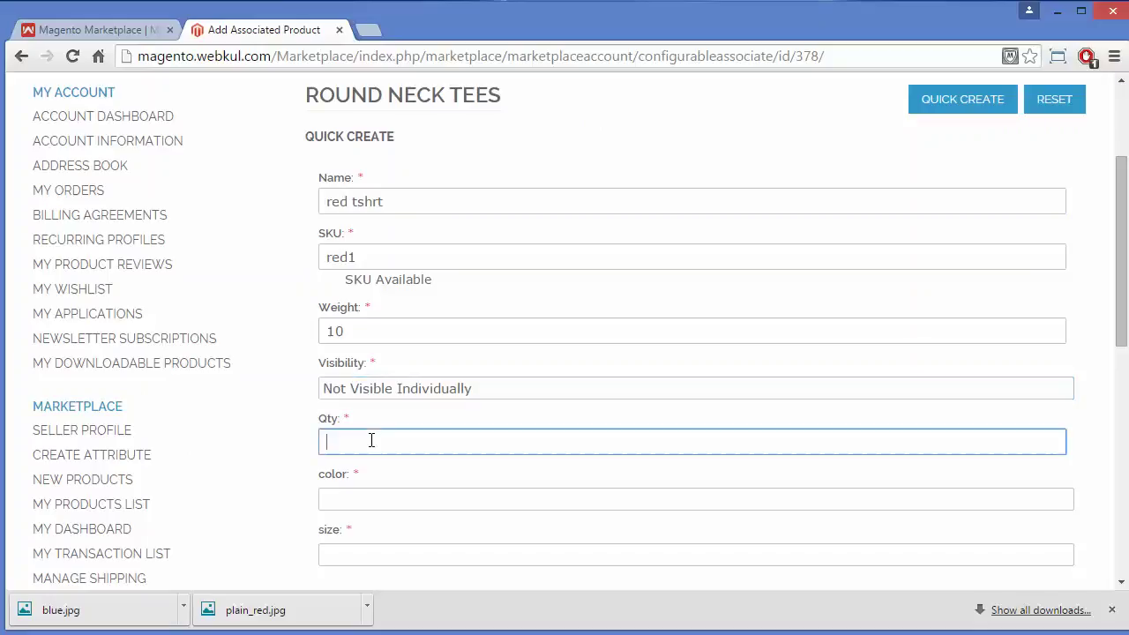
text(10)
drag(1120, 261, 1120, 310)
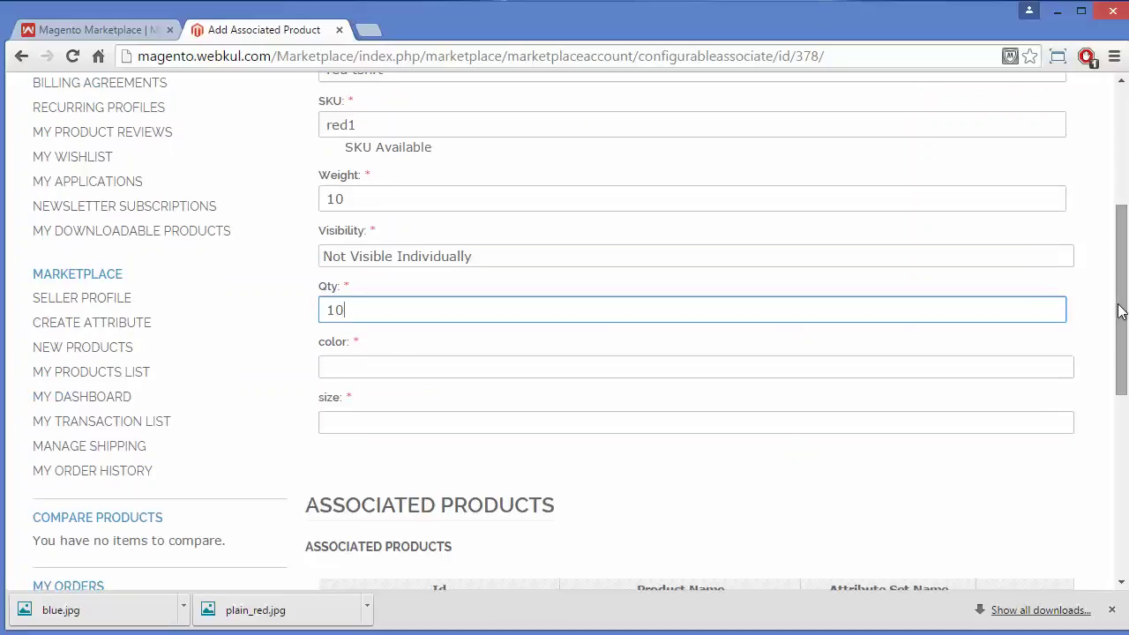
Set the variant's color to red and size to large, leaving both prices blank, and create the associated product.
click(446, 366)
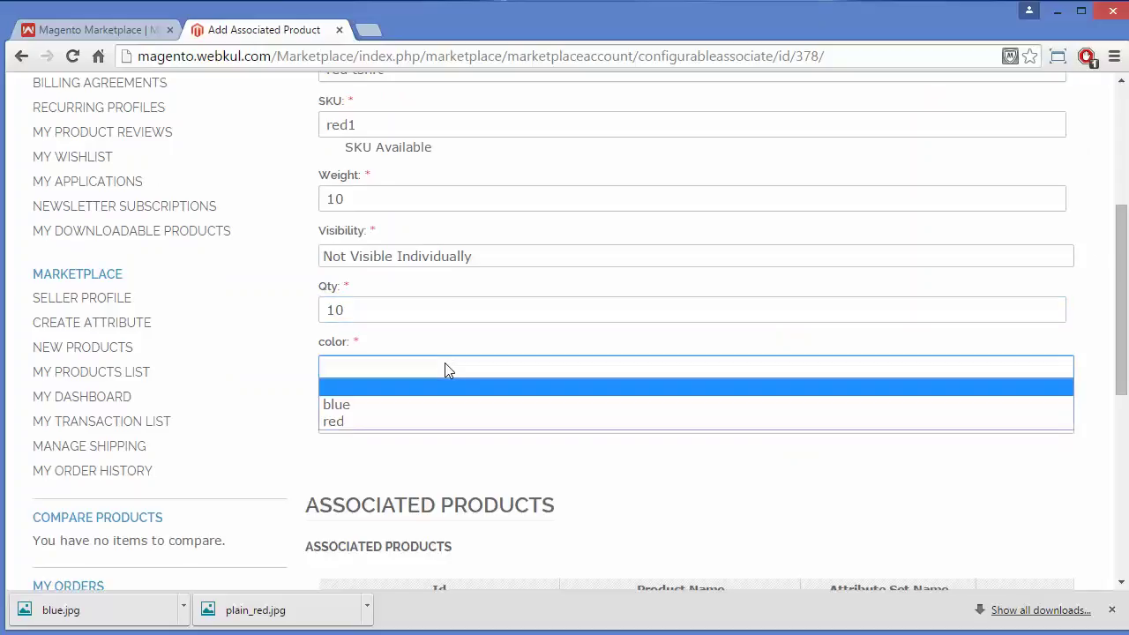
click(426, 422)
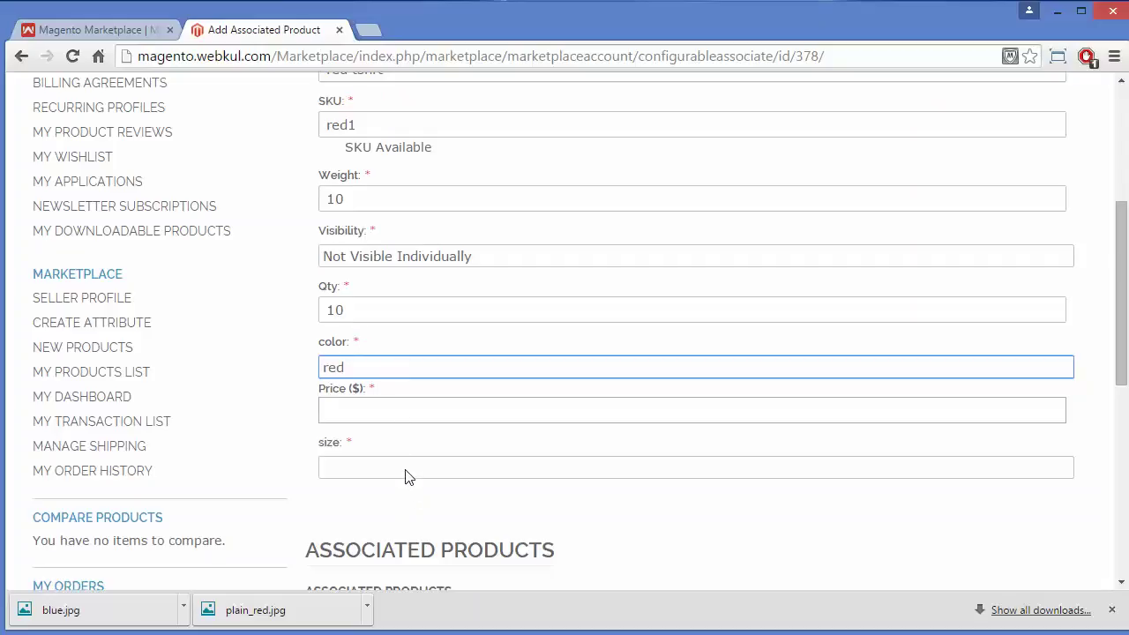
click(378, 407)
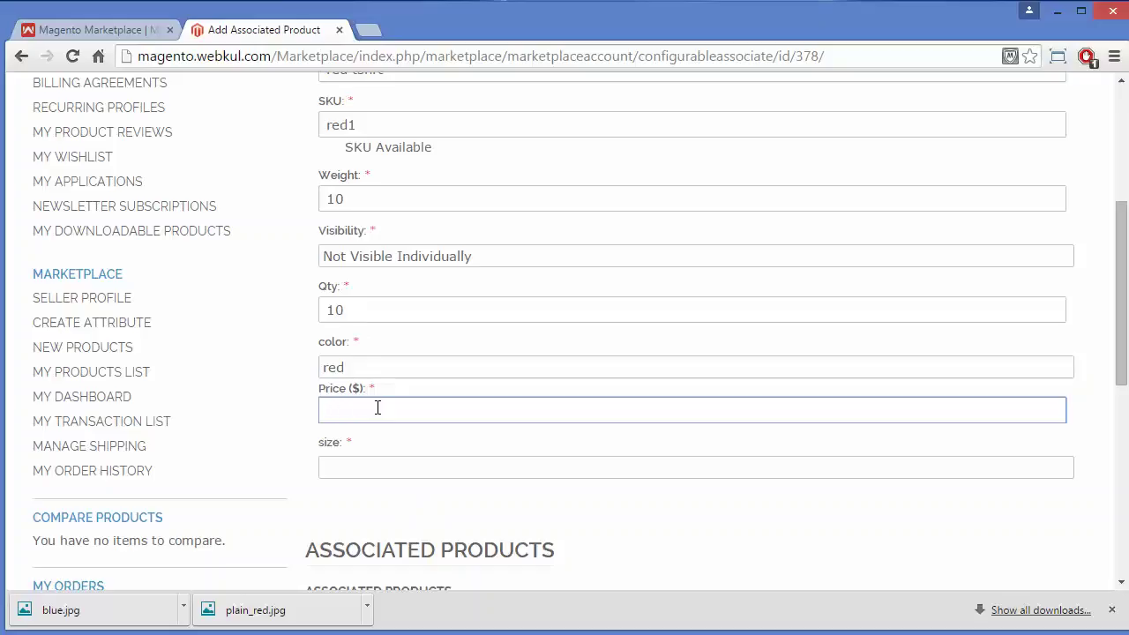
click(366, 469)
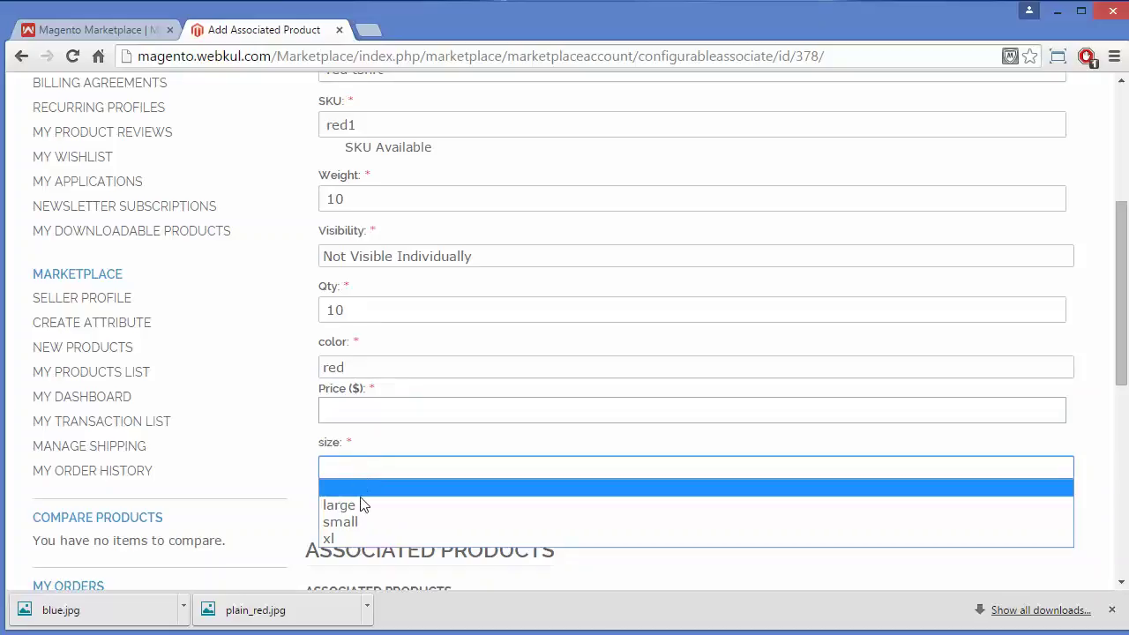
click(360, 505)
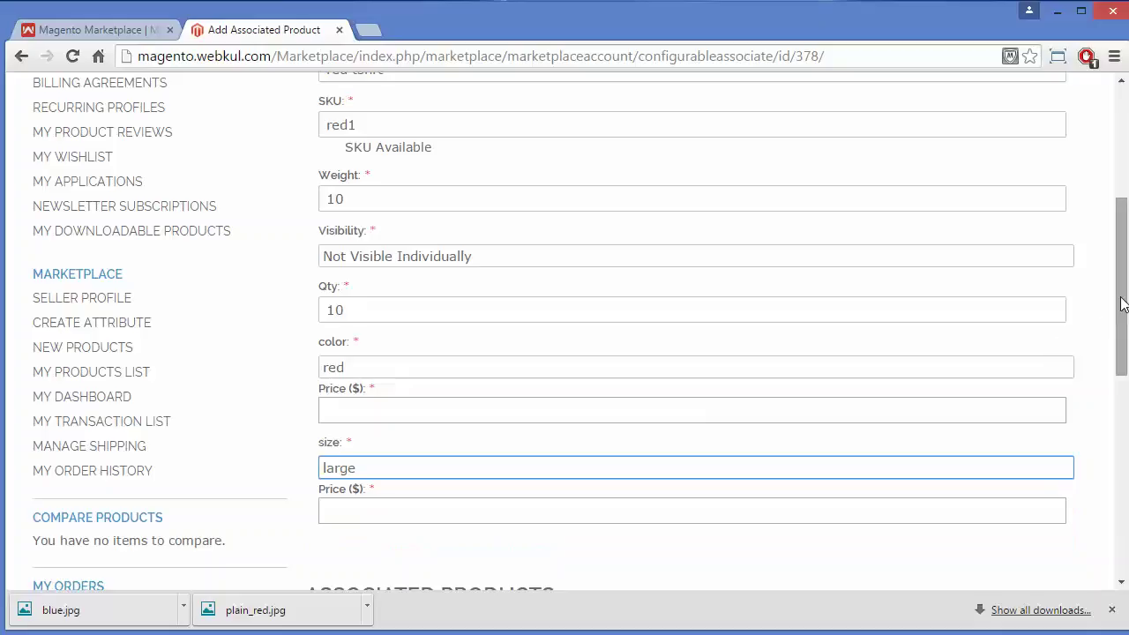
drag(1121, 307, 1120, 225)
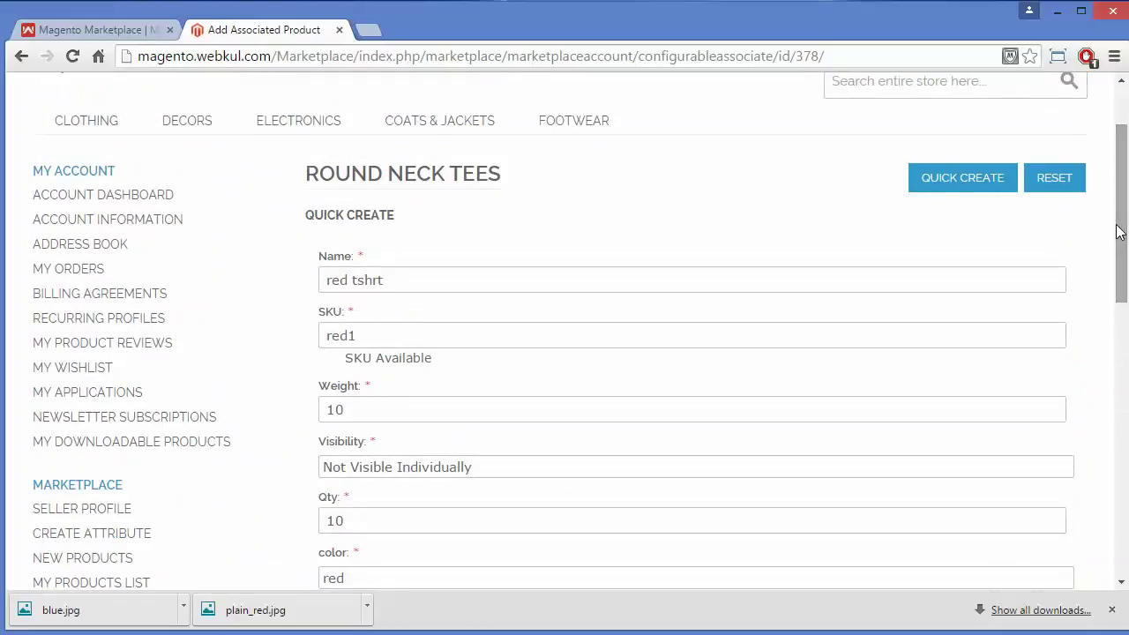
click(979, 190)
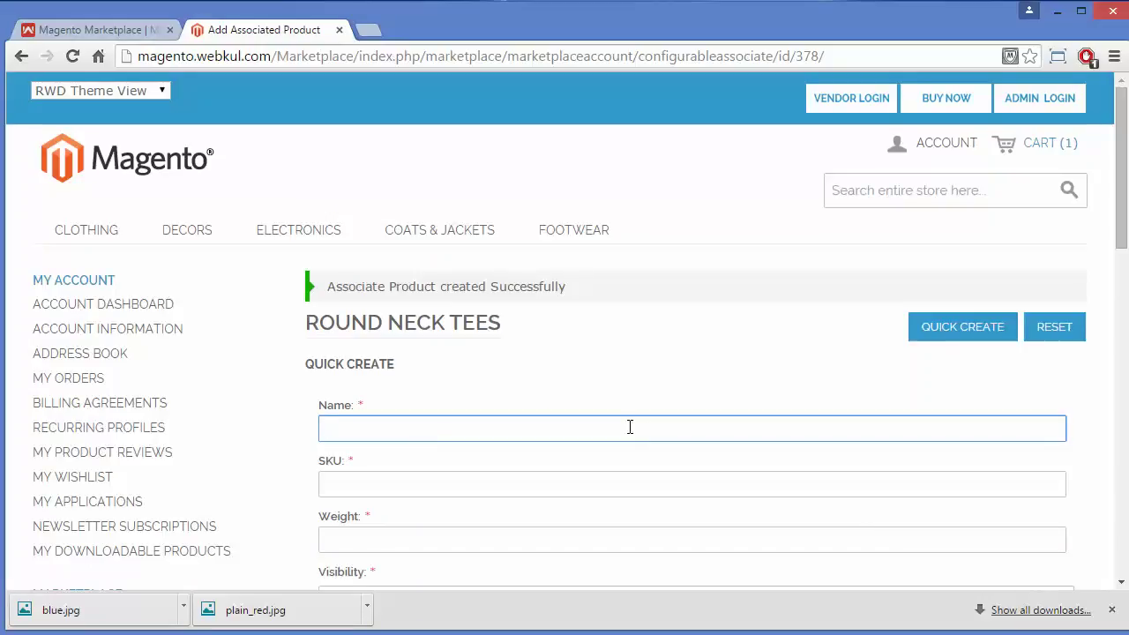
Enter name "blue-l", SKU "b-l" and weight 10 for another associated product.
click(502, 492)
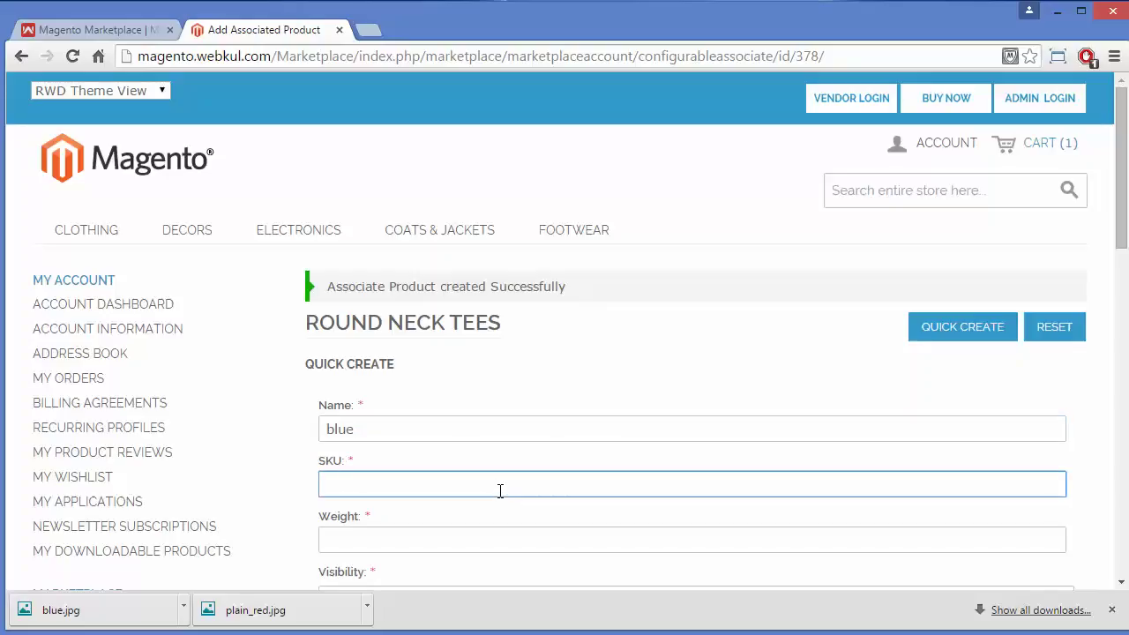
click(459, 428)
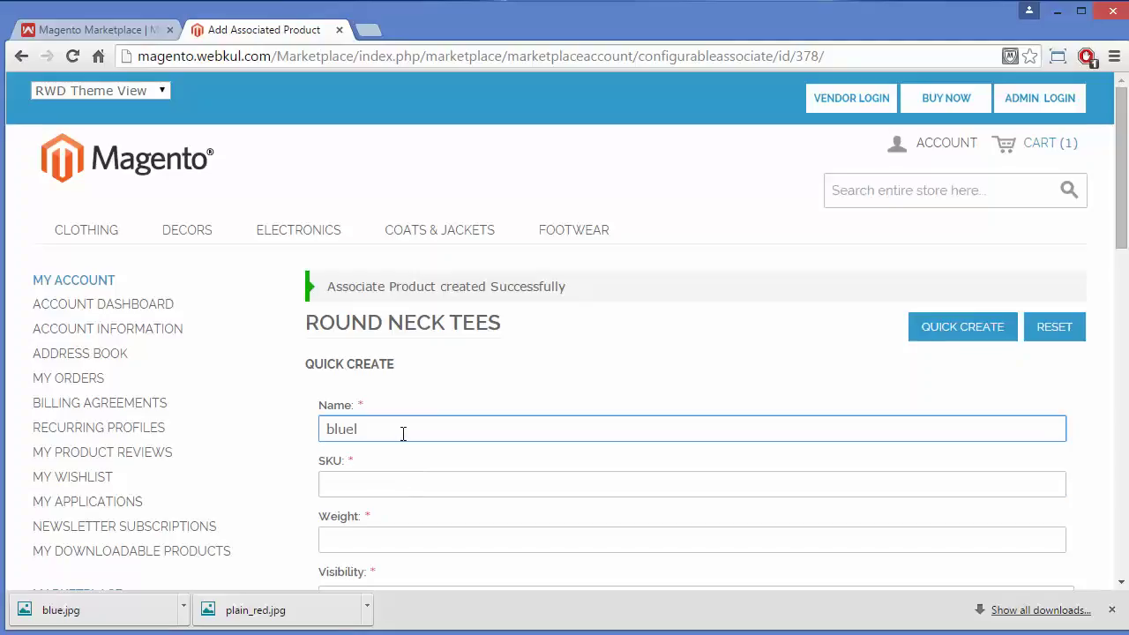
click(369, 483)
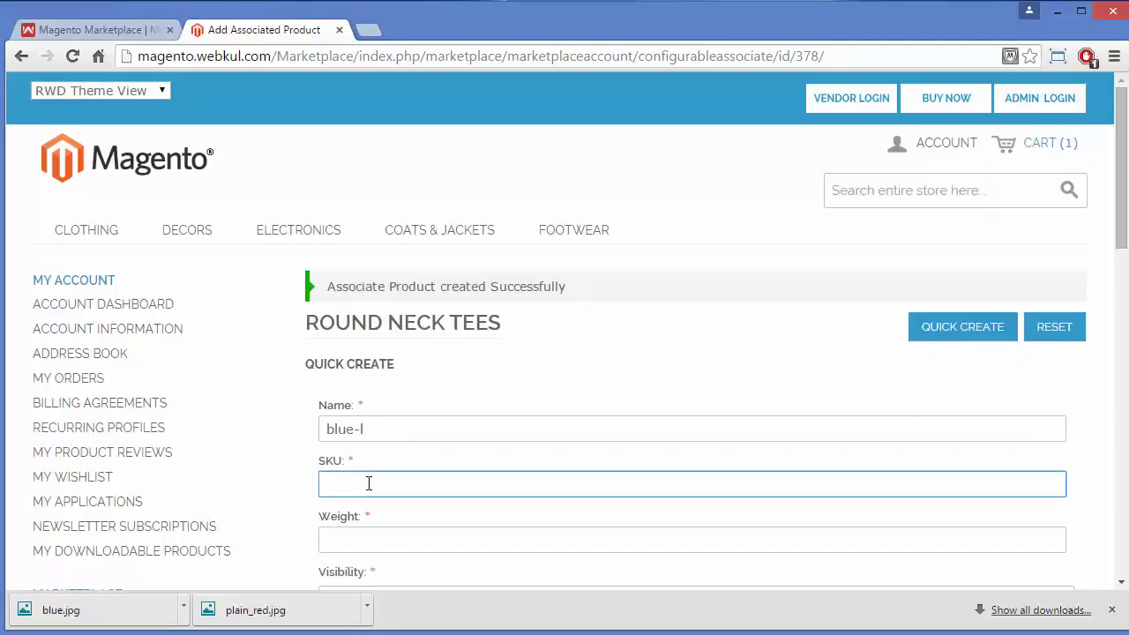
text(b-l)
click(351, 542)
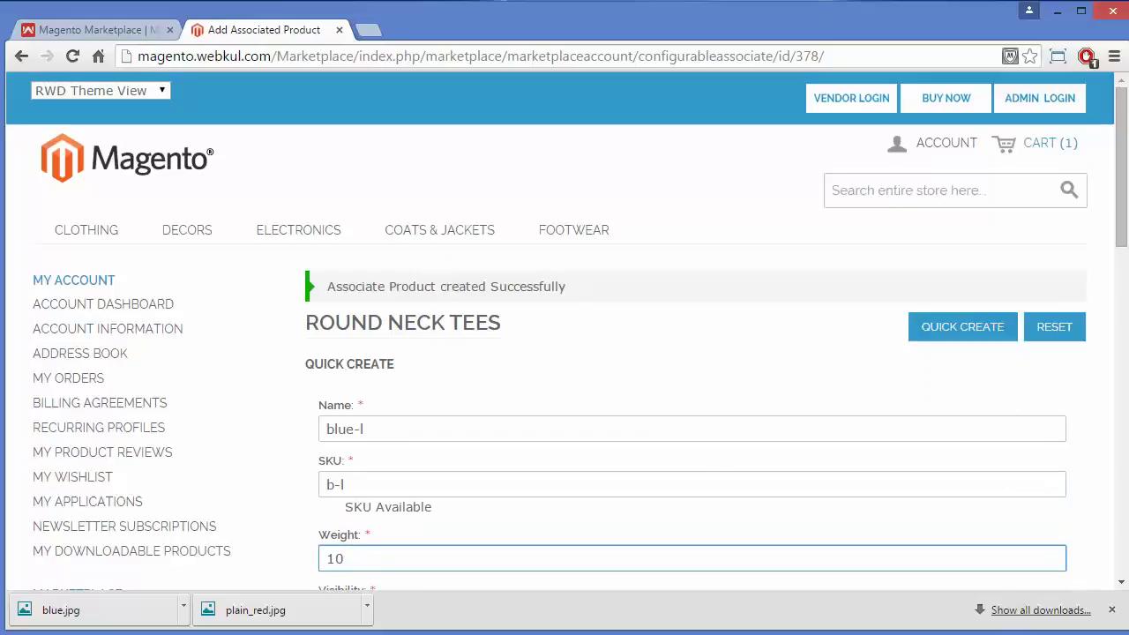
key(Return)
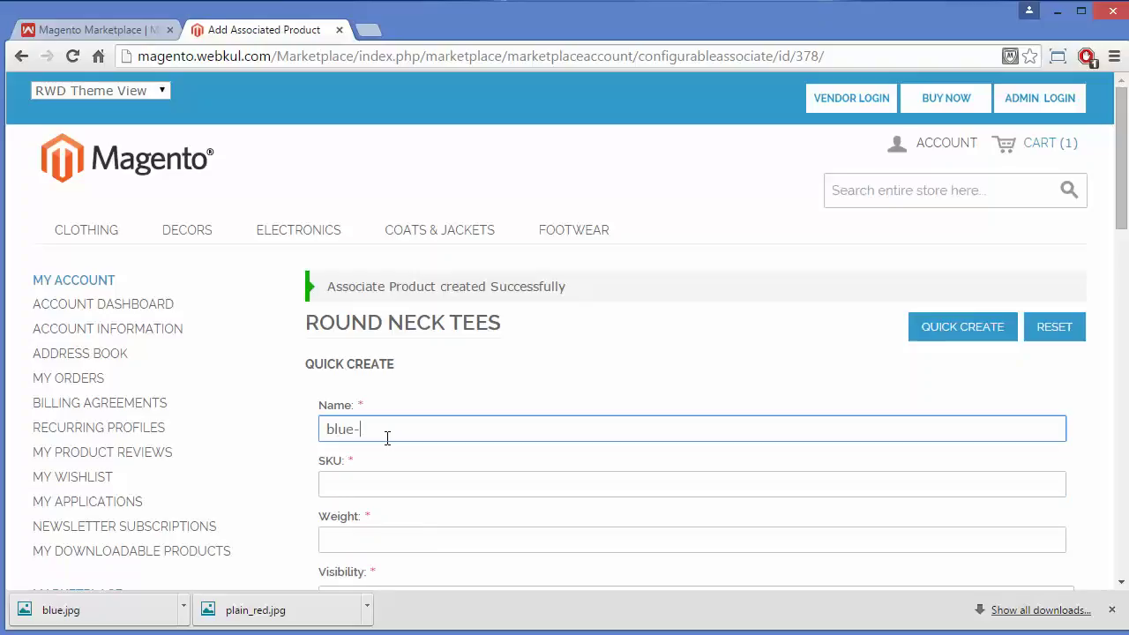
Fill in a variant with name and SKU "blue-s", weight 10, visibility Not Visible Individually and quantity 10.
click(362, 492)
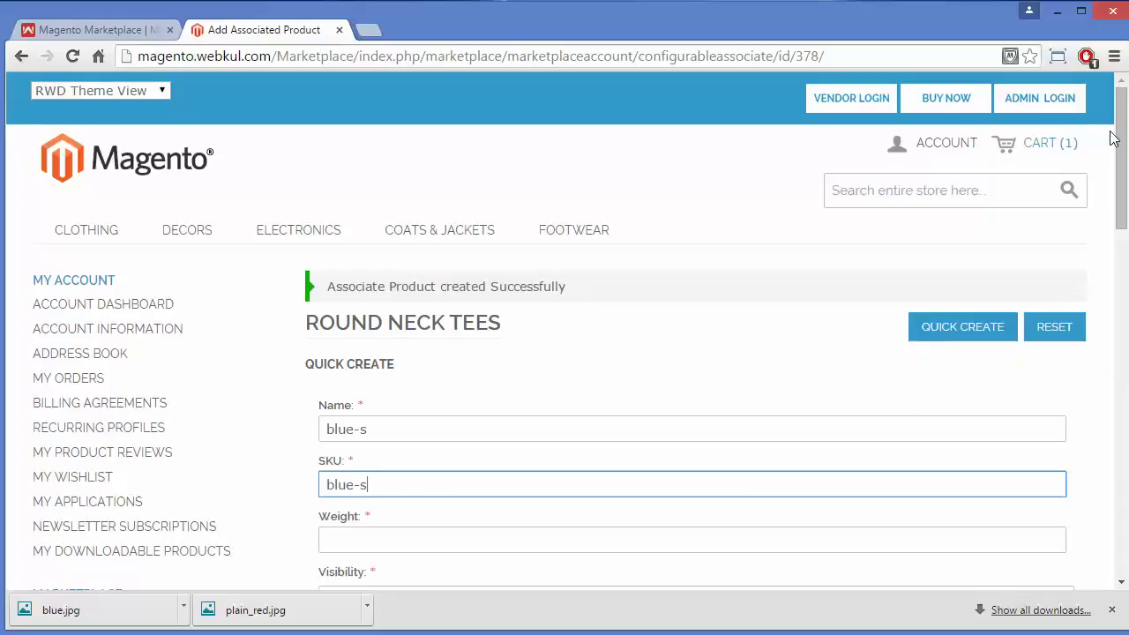
scroll(1120, 176, down, 3)
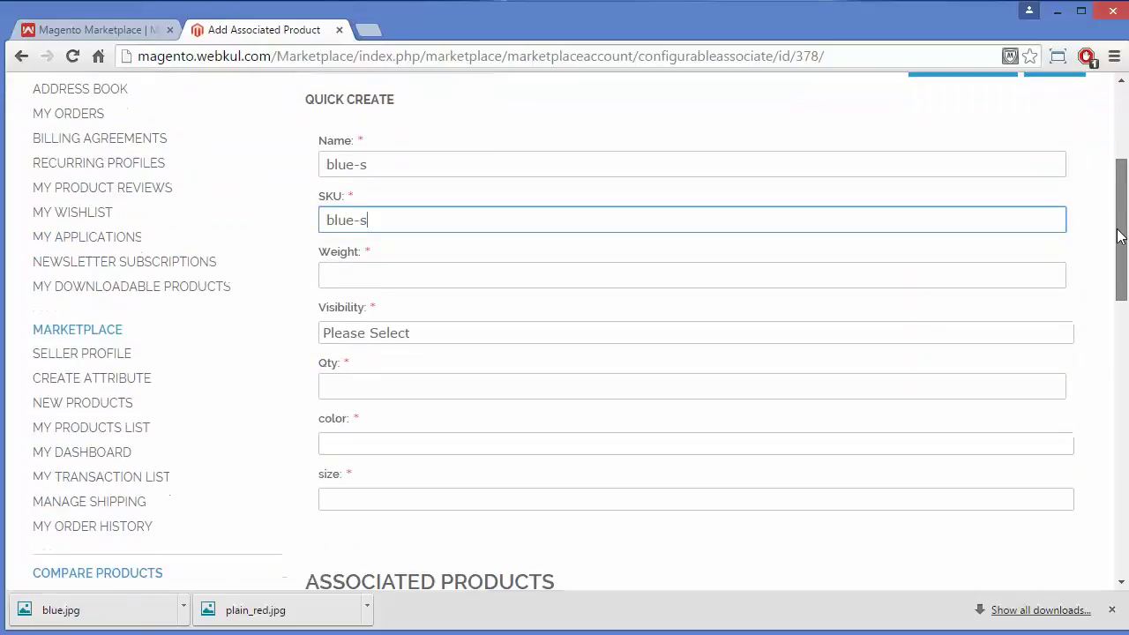
click(539, 259)
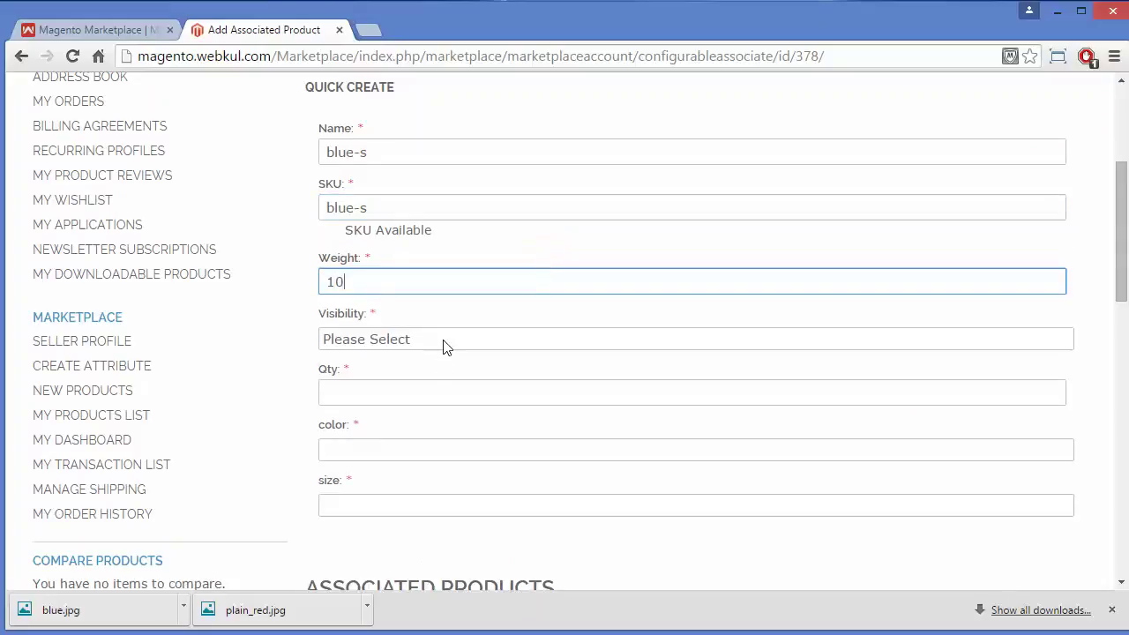
click(443, 343)
click(430, 378)
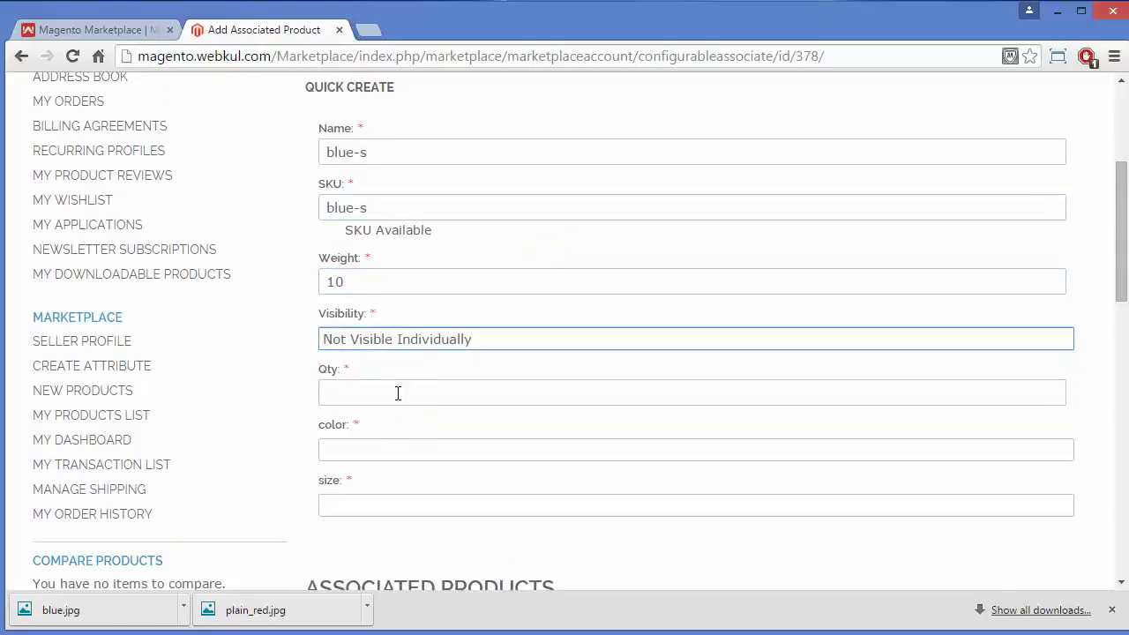
click(398, 393)
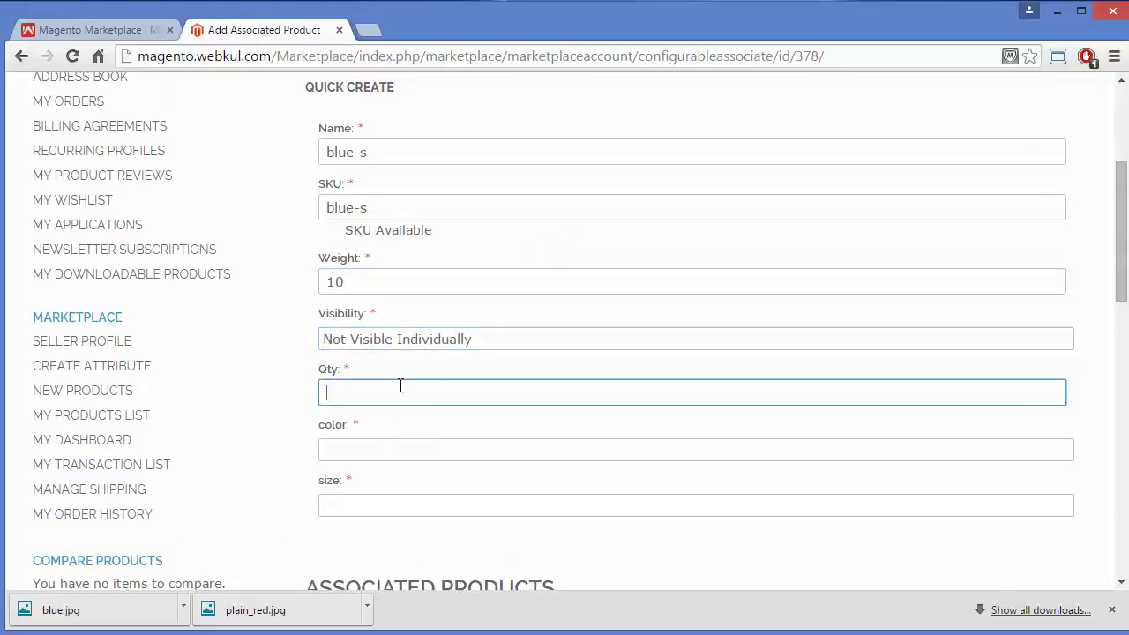
Set the blue-s variant's color to blue and size to small, leaving the prices blank, and create the associated product.
click(392, 453)
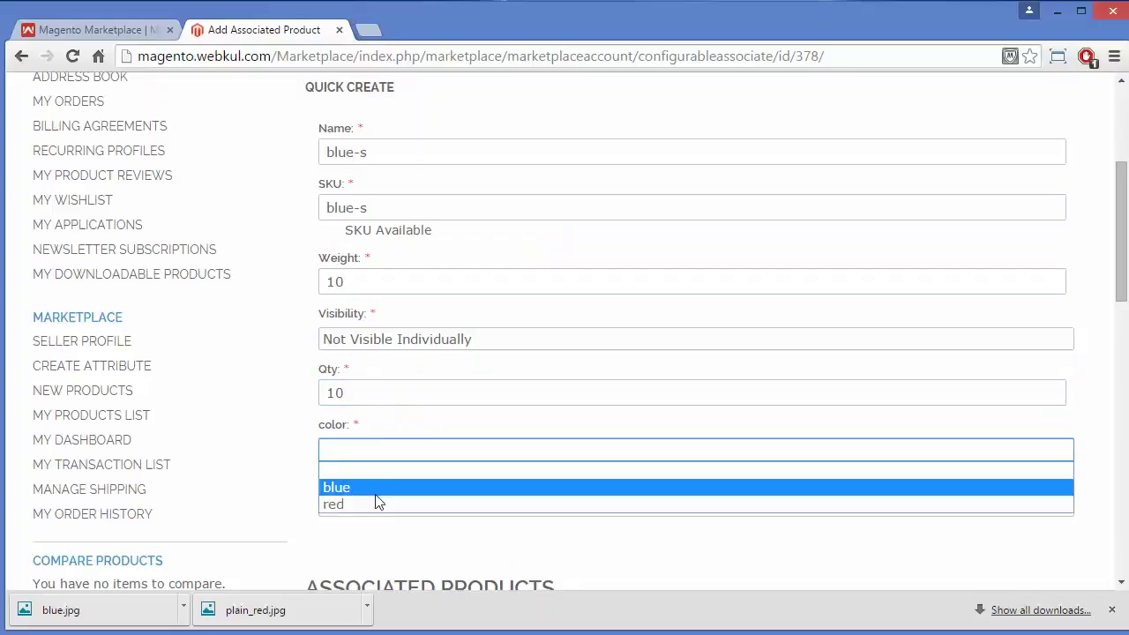
click(374, 488)
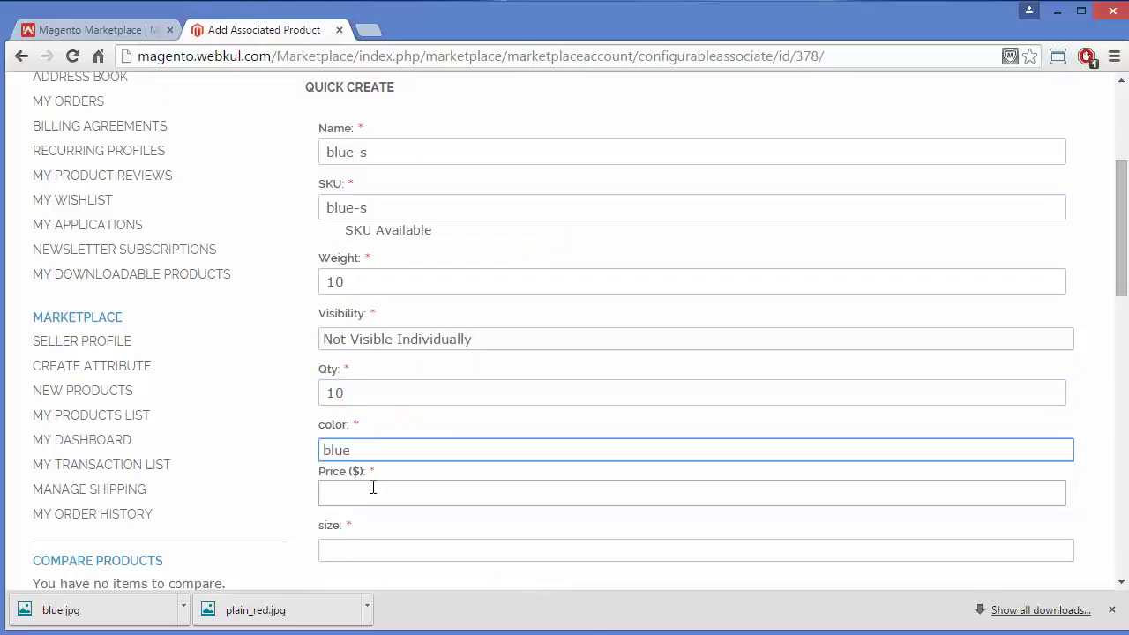
click(354, 550)
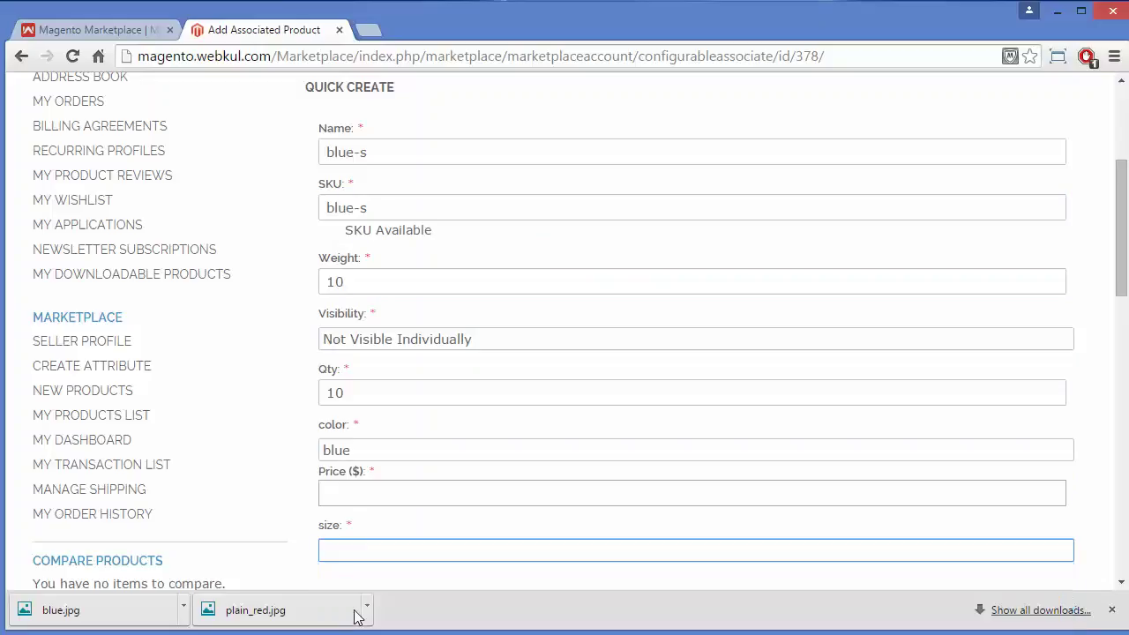
drag(1114, 211, 1118, 241)
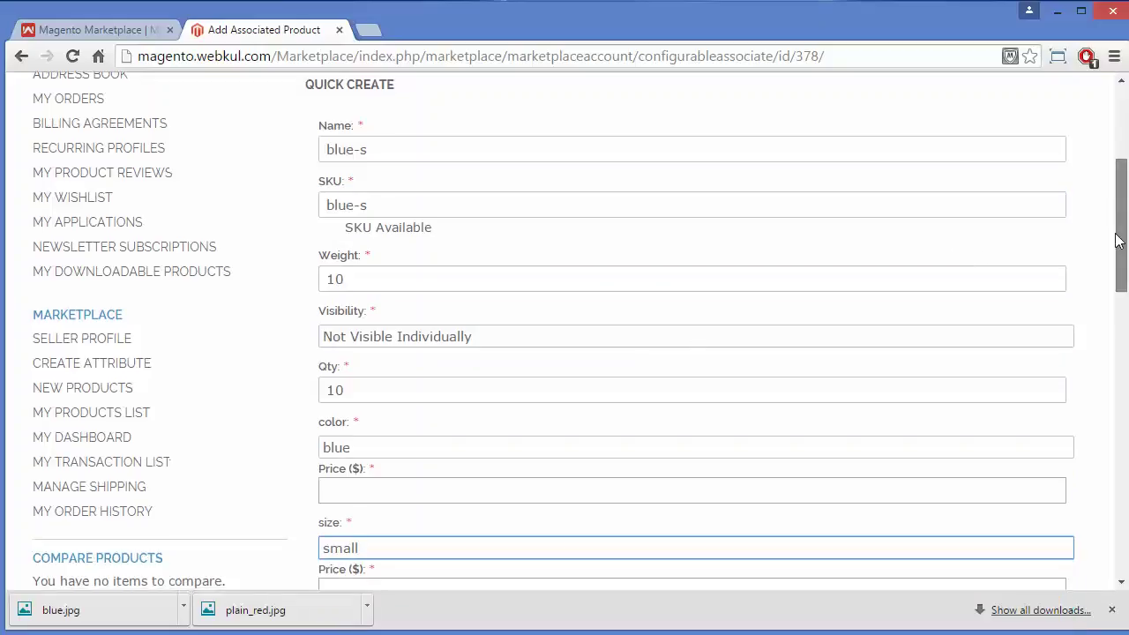
scroll(1118, 241, down, 3)
scroll(1118, 241, up, 3)
click(935, 103)
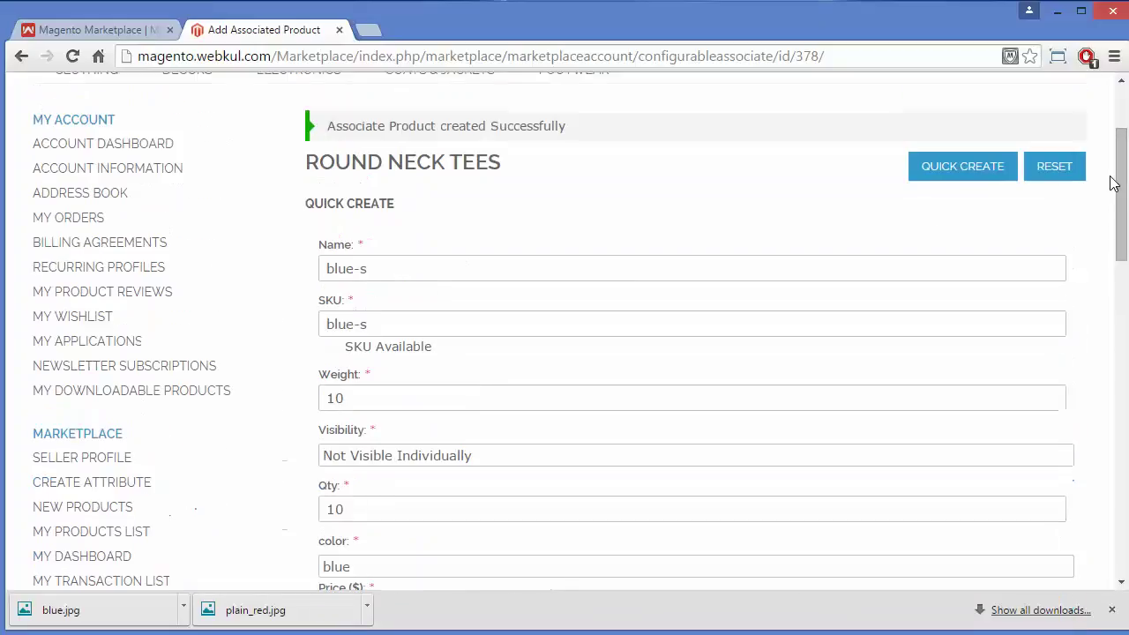
click(935, 176)
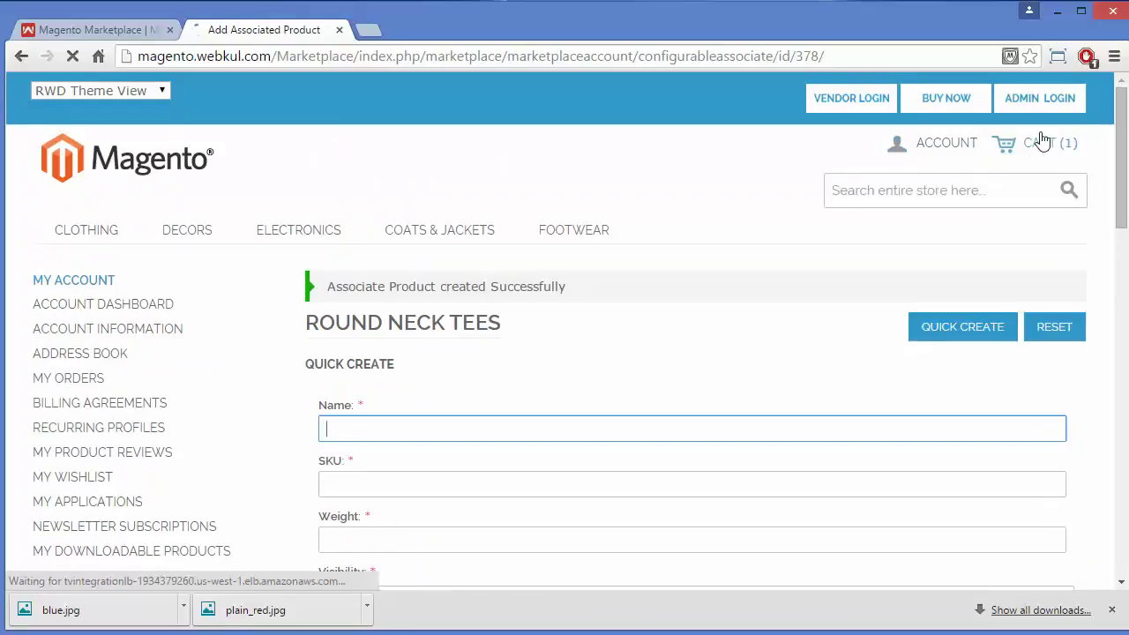
Save all the checked variants as associated products of Round neck tees and open the store's Clothing category.
drag(1121, 143, 1121, 404)
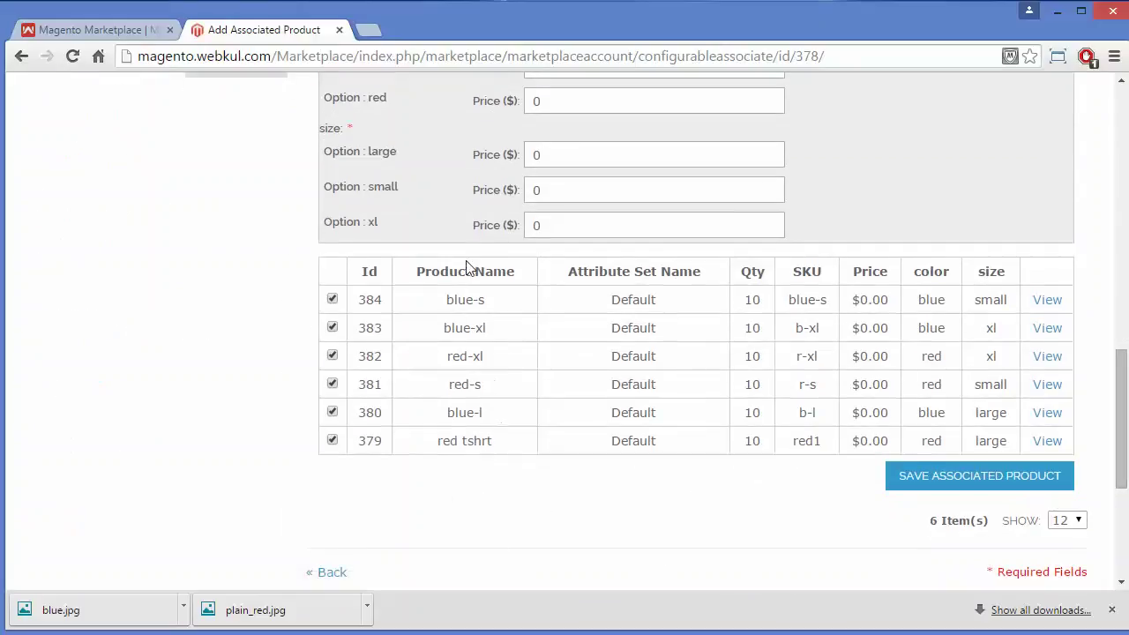
click(920, 481)
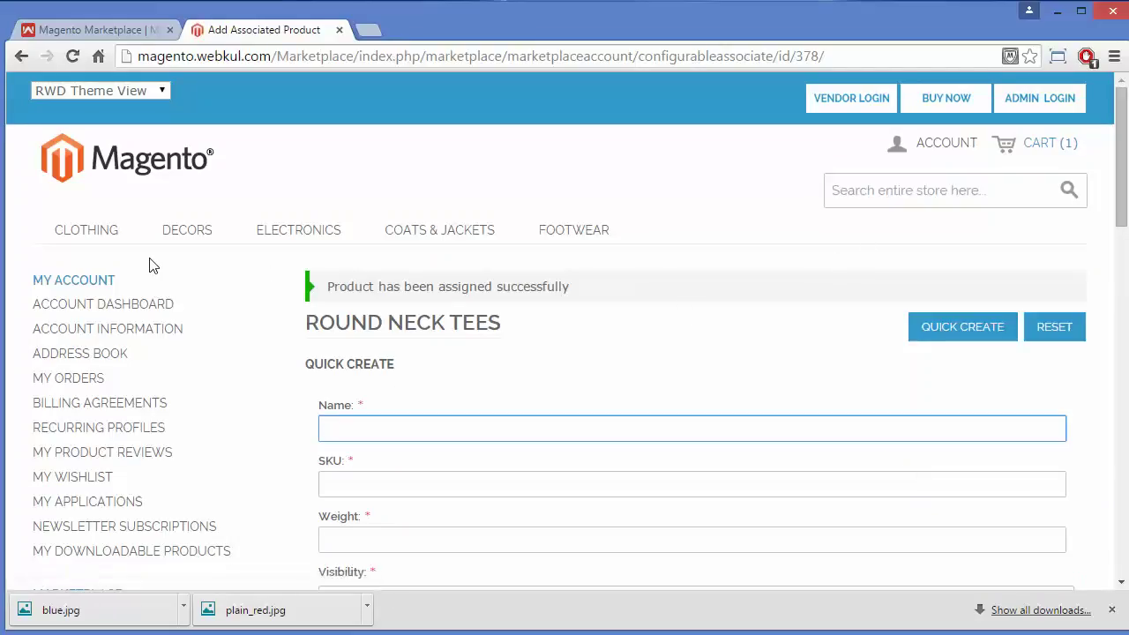
click(69, 240)
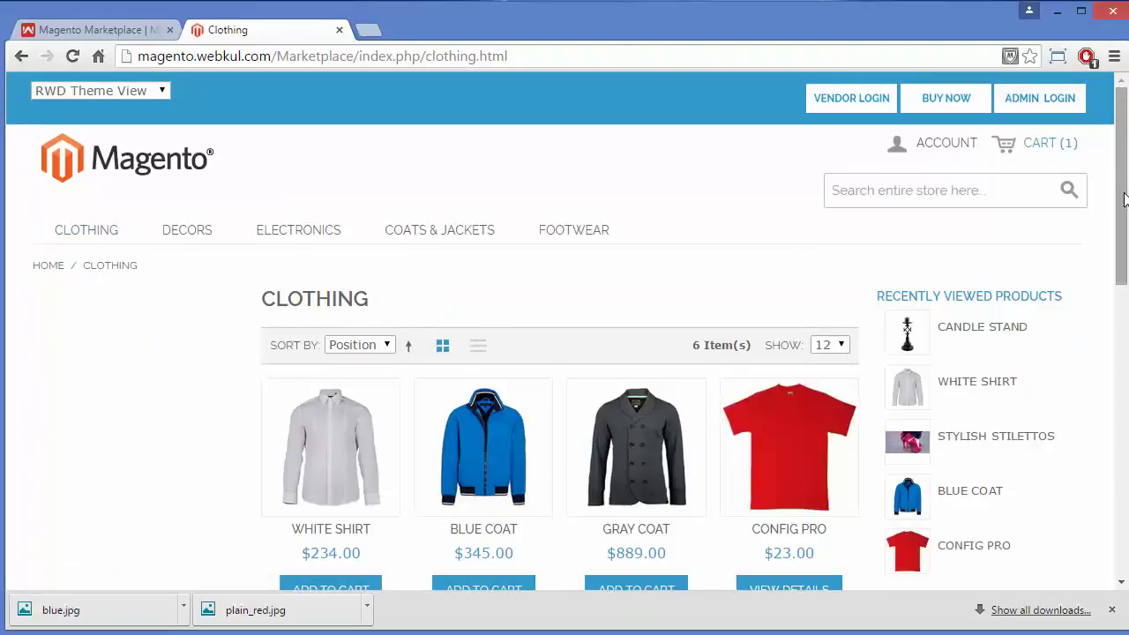
Open the Round neck tees product page from the Clothing category and choose color red and size large.
drag(1124, 199, 1124, 356)
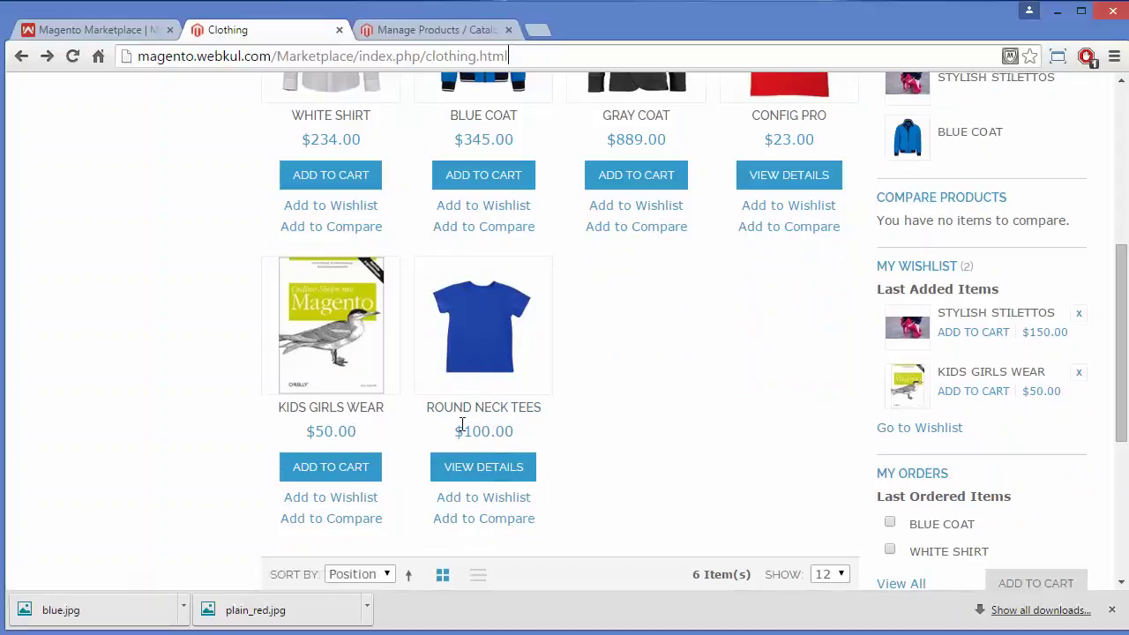
click(485, 324)
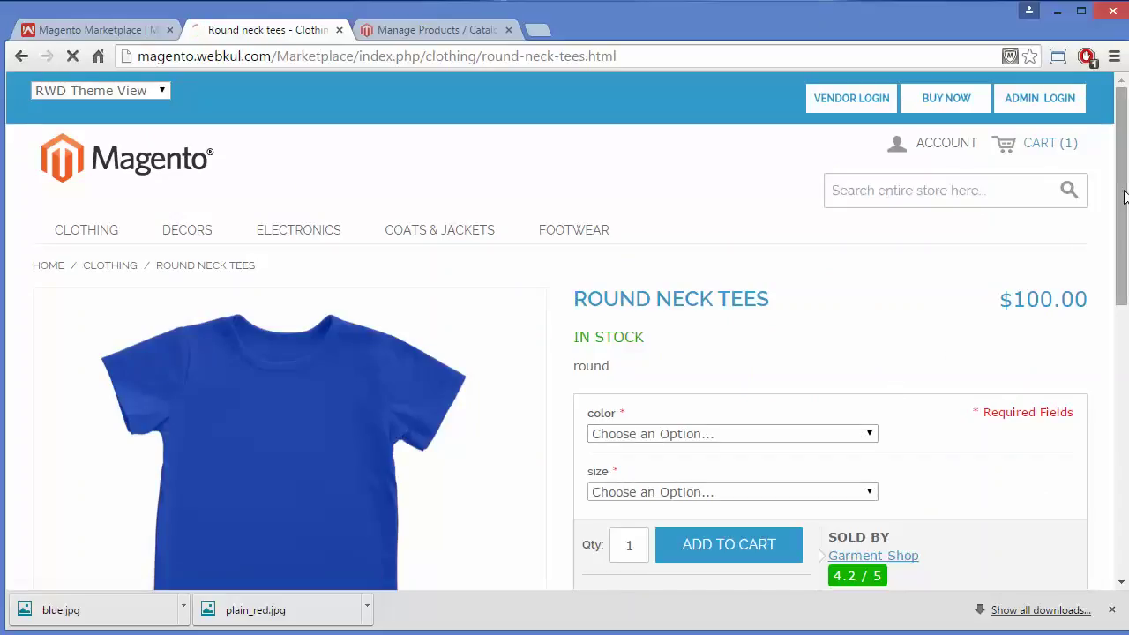
drag(1124, 196, 1120, 223)
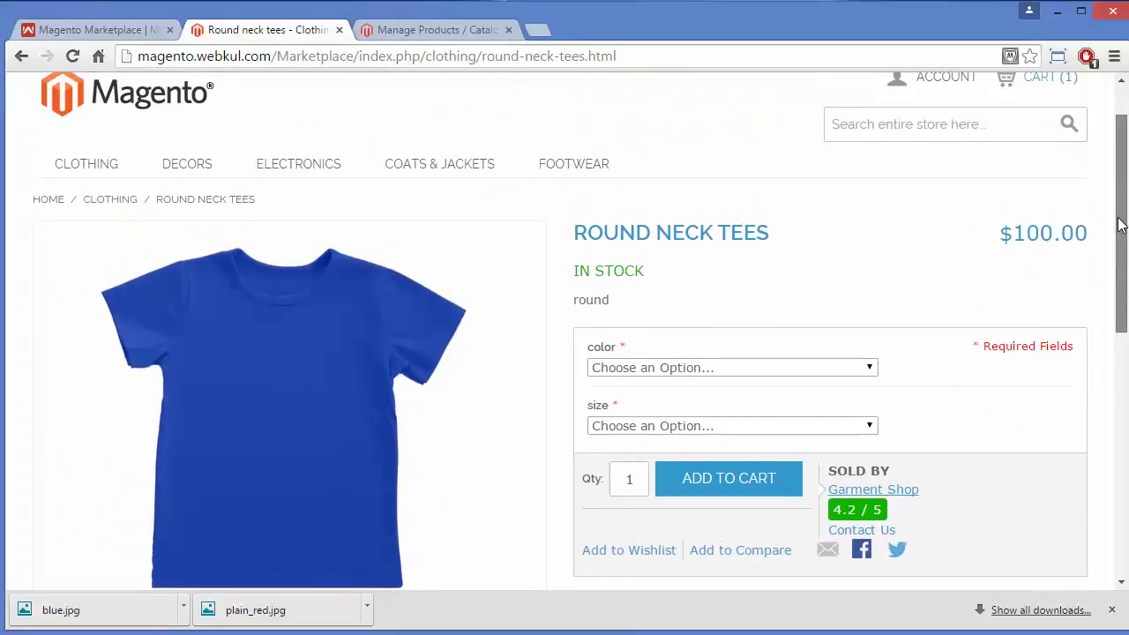
click(733, 368)
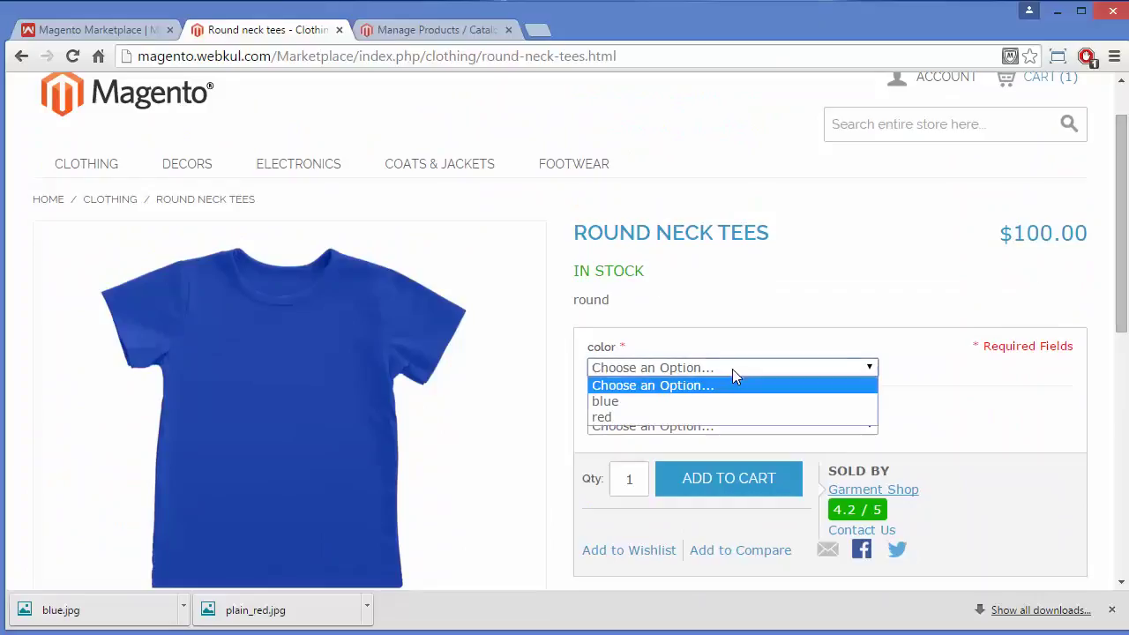
click(711, 417)
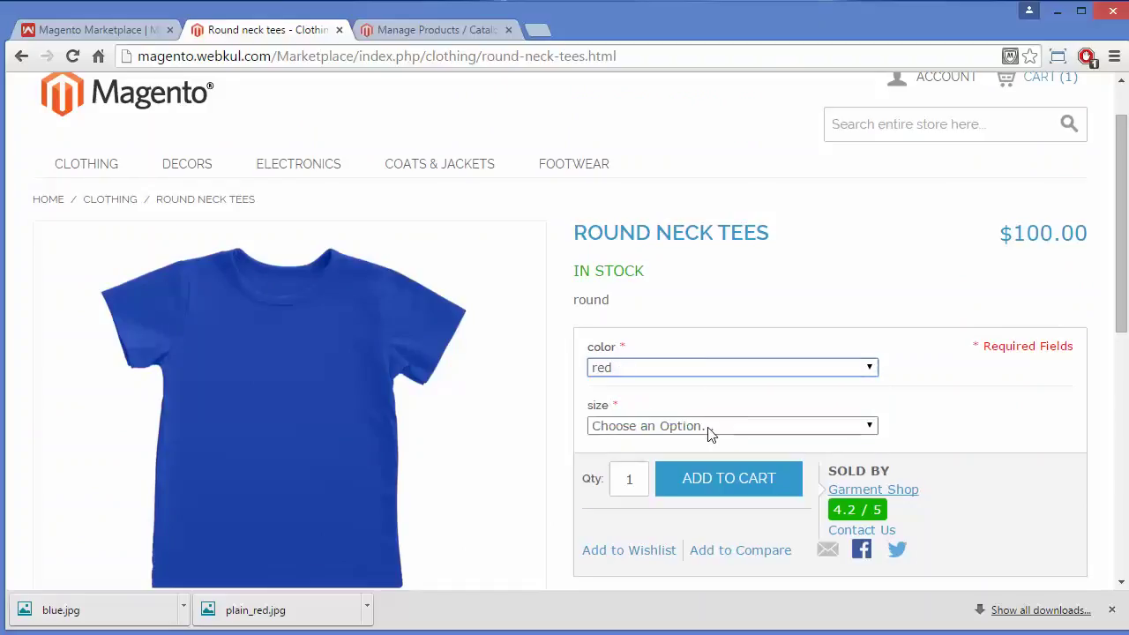
click(710, 428)
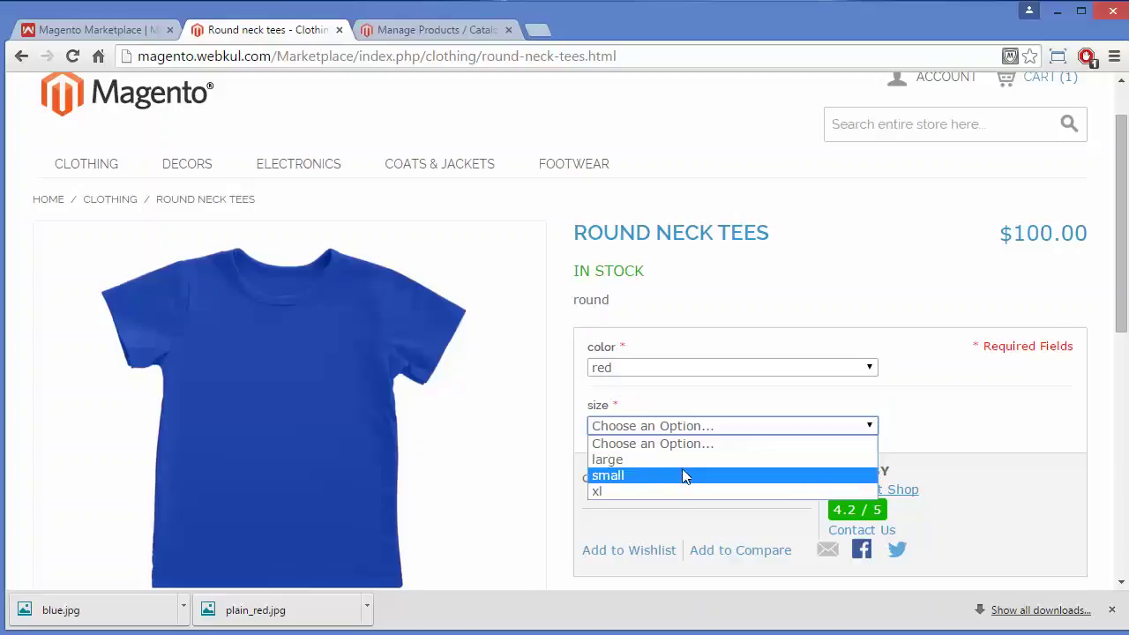
click(684, 462)
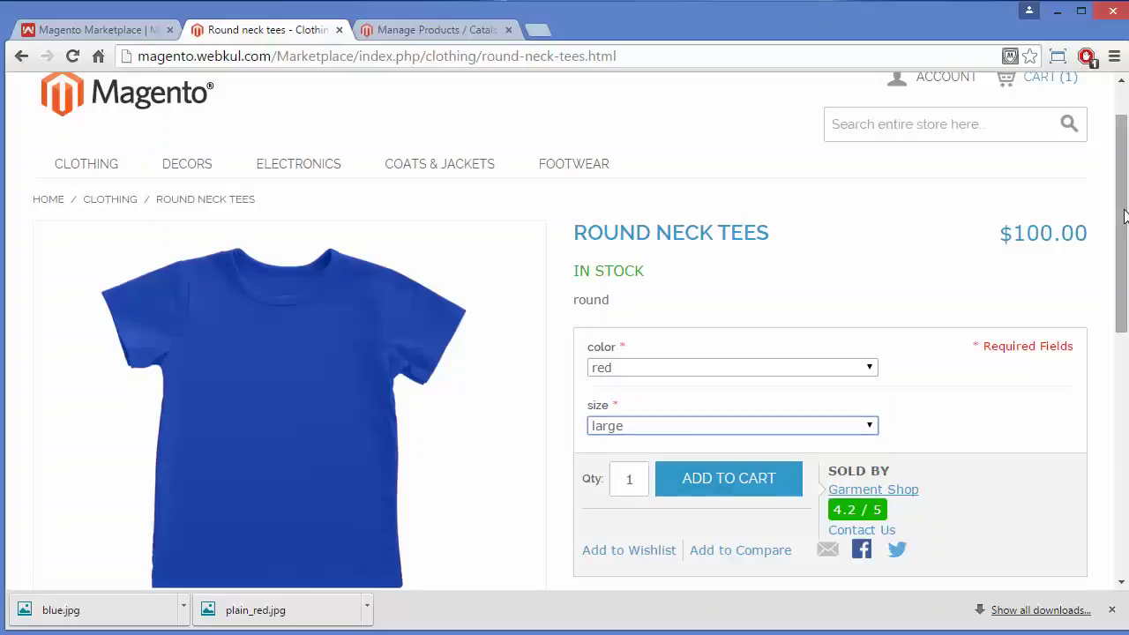
Preview the red tee image and the blue tee image among the product's additional views.
drag(1123, 216, 1123, 301)
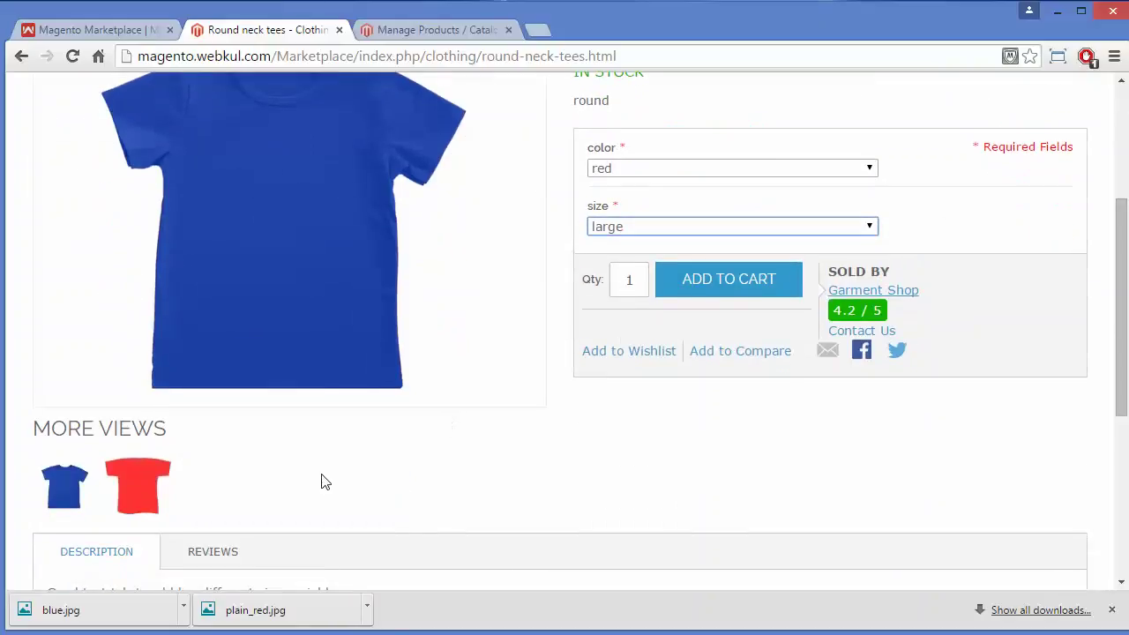
click(141, 485)
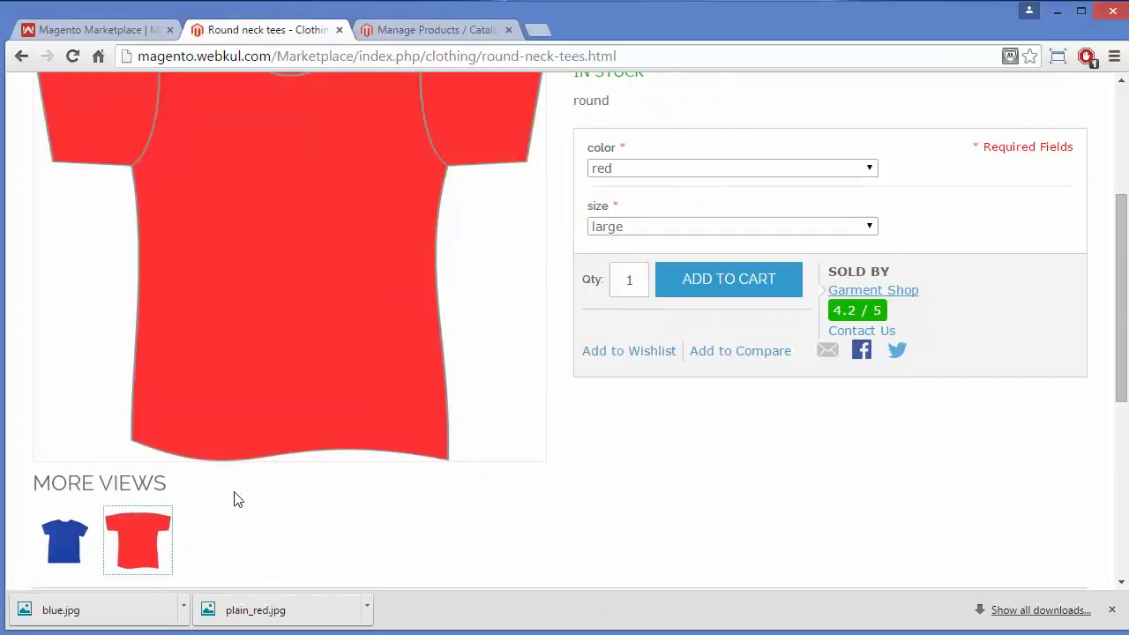
click(64, 540)
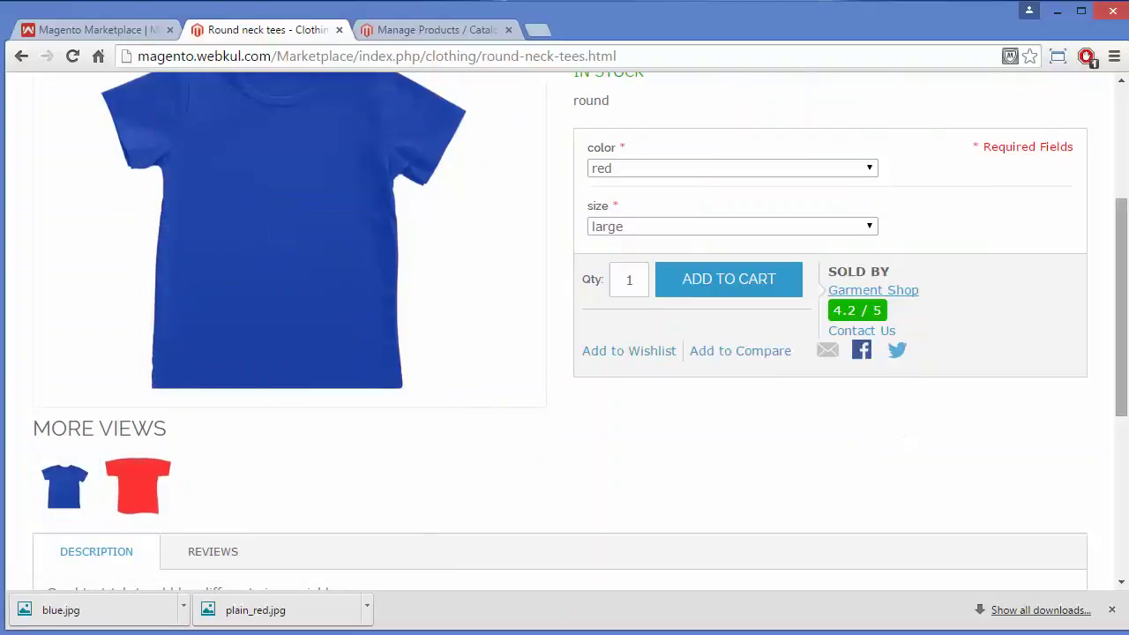
drag(1121, 325, 1124, 219)
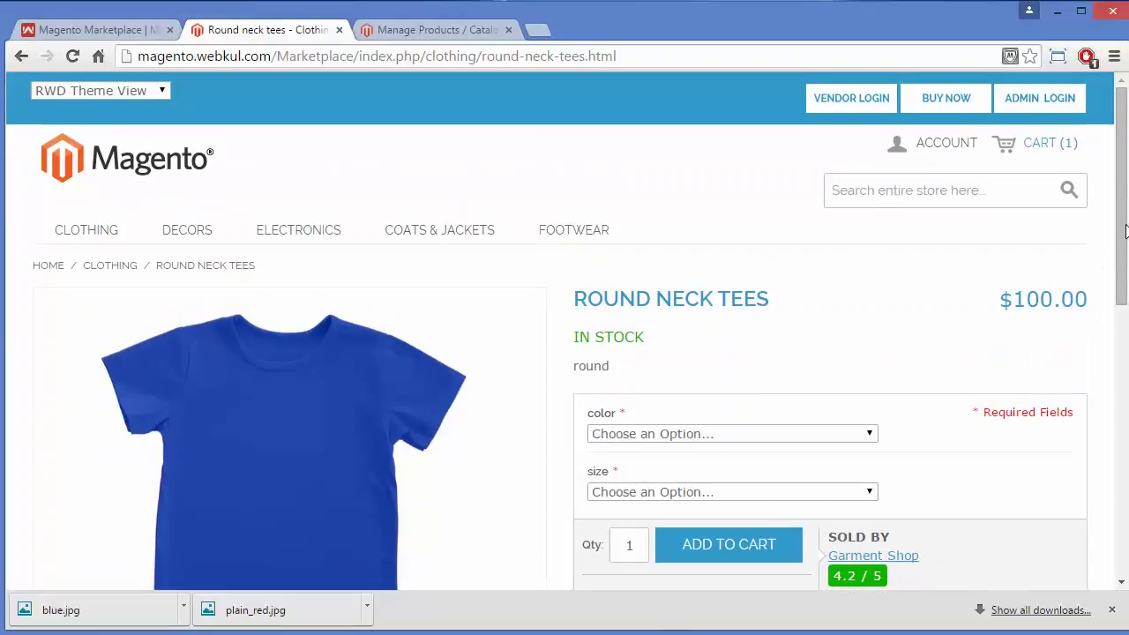
mouse_move(1120, 175)
mouse_down()
mouse_move(1117, 273)
mouse_move(1120, 164)
mouse_up()
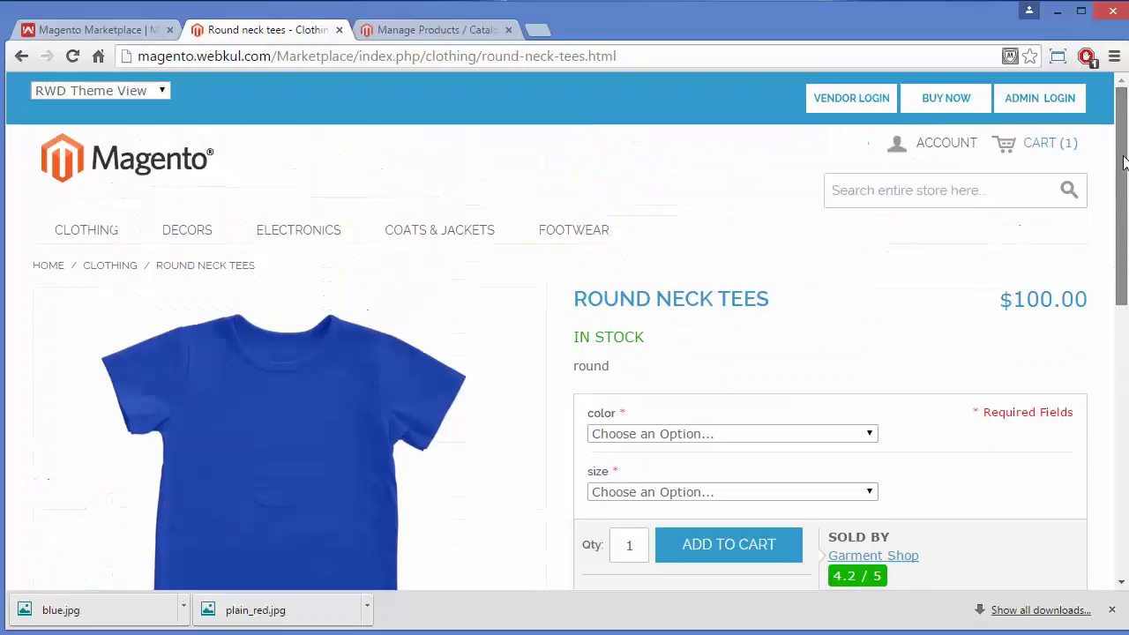
Go to the customer account dashboard and open the seller's My Products List.
click(937, 156)
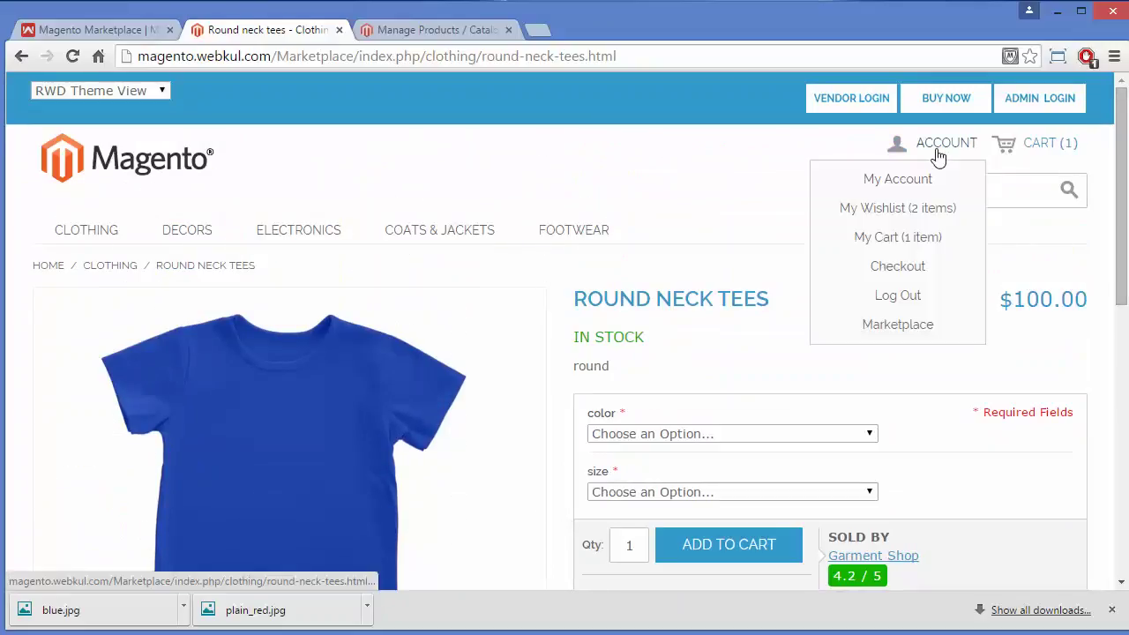
click(899, 187)
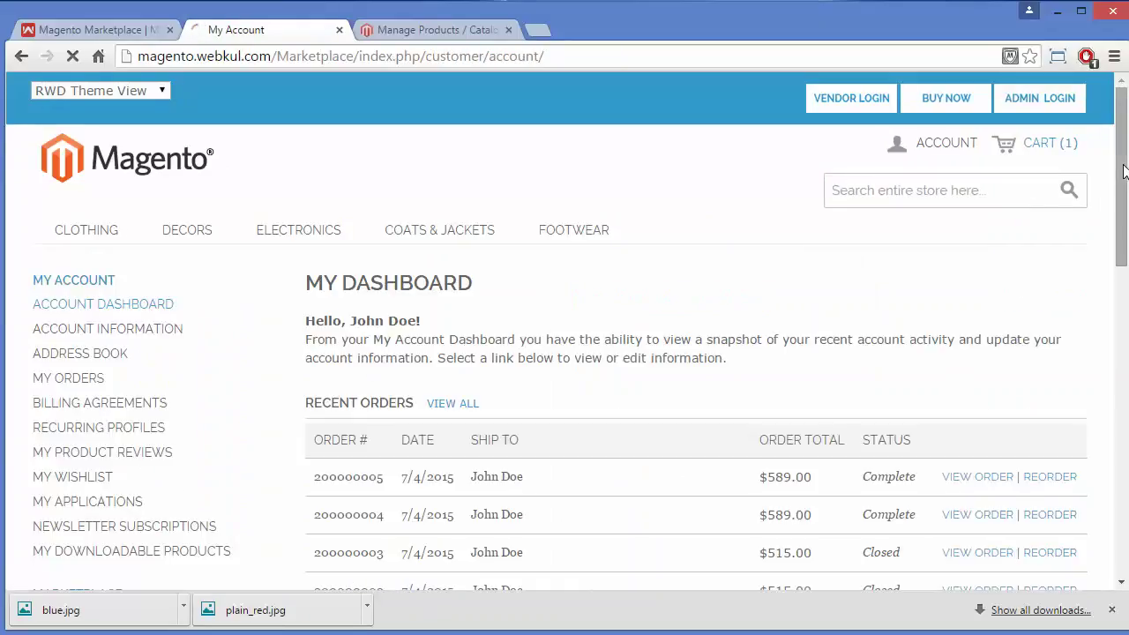
drag(1122, 170, 1114, 290)
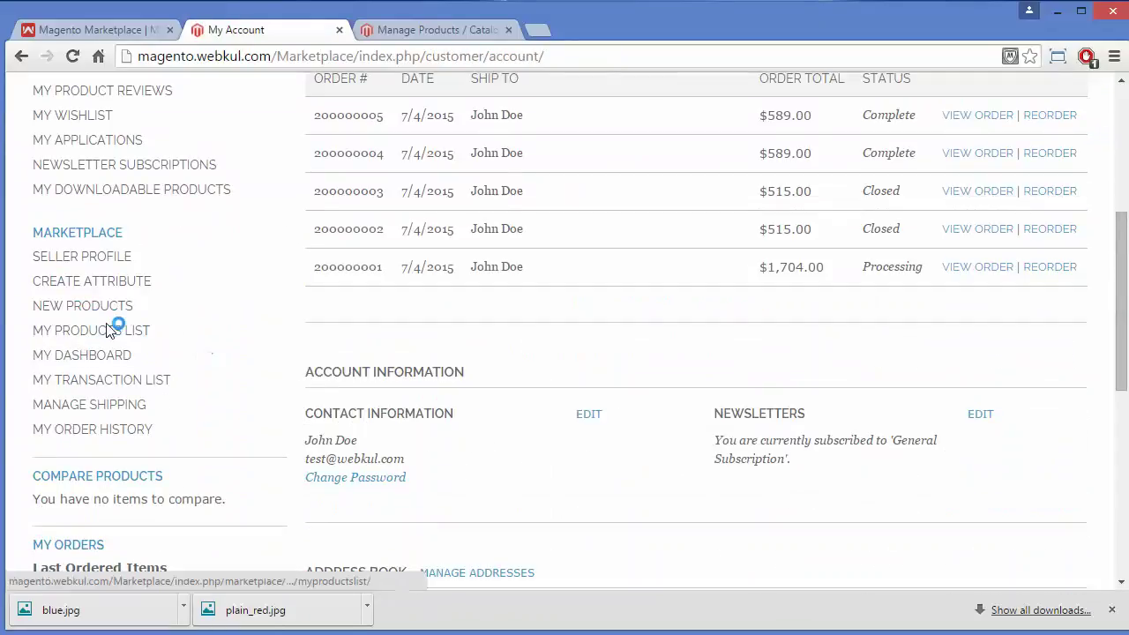
click(105, 331)
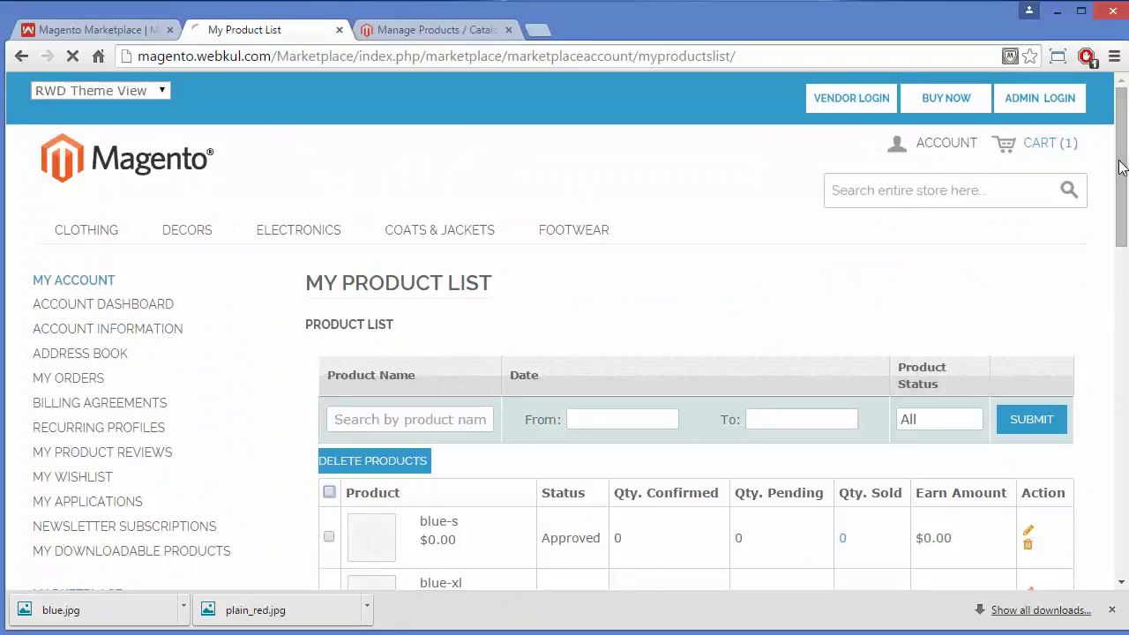
Open the Round neck tees configurable product for editing from the product list and confirm the edit.
drag(1121, 169, 1122, 209)
scroll(1121, 229, down, 3)
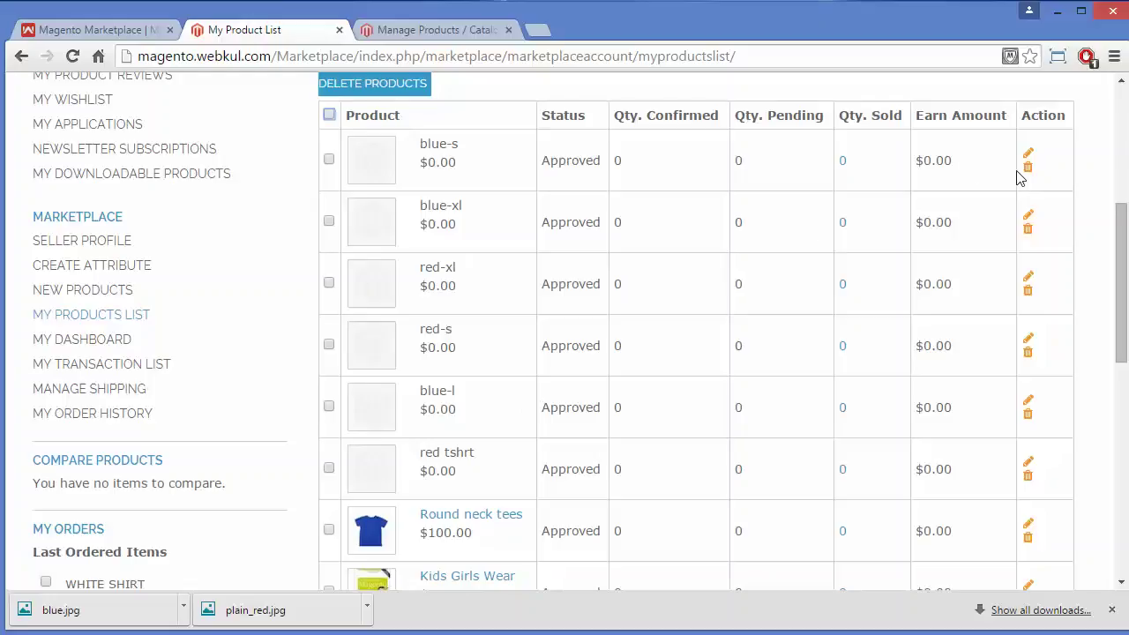
click(1028, 525)
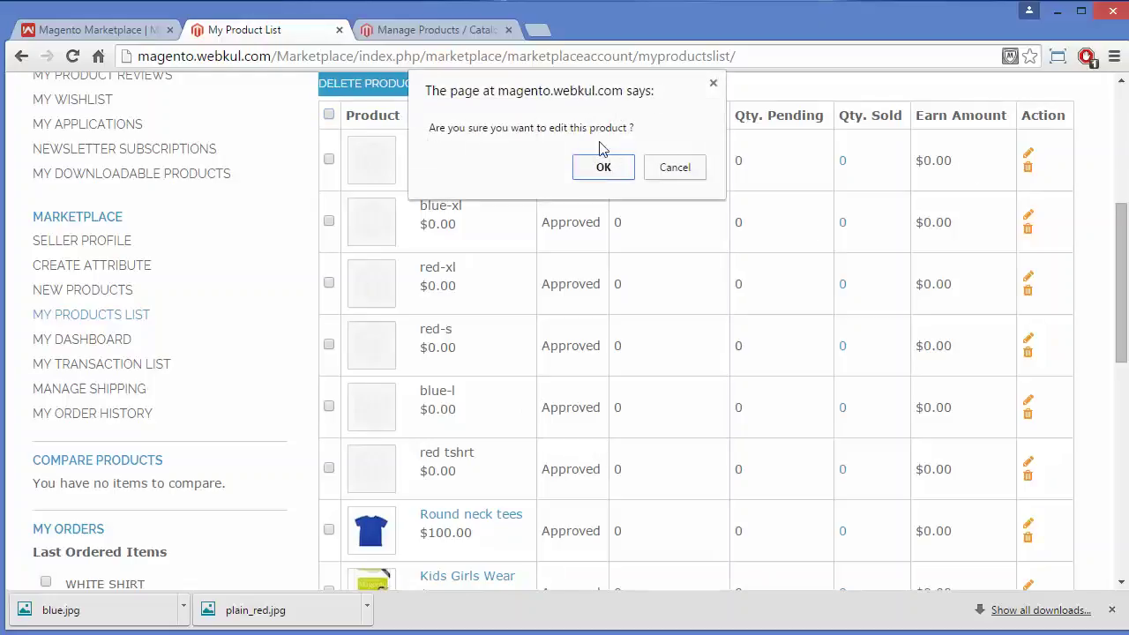
click(594, 175)
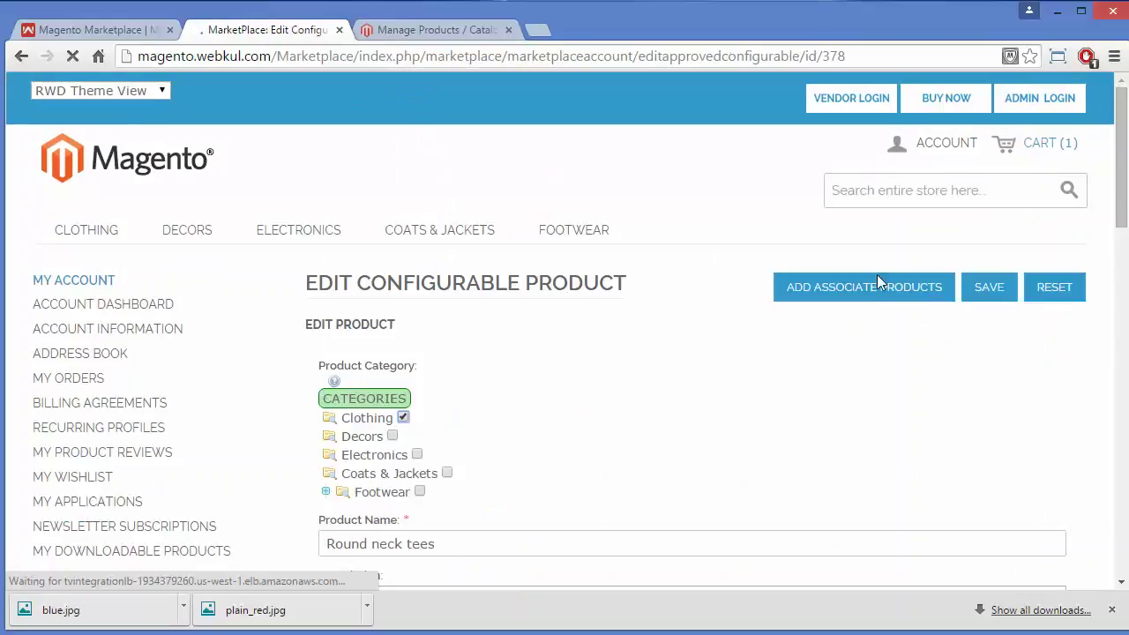
click(857, 290)
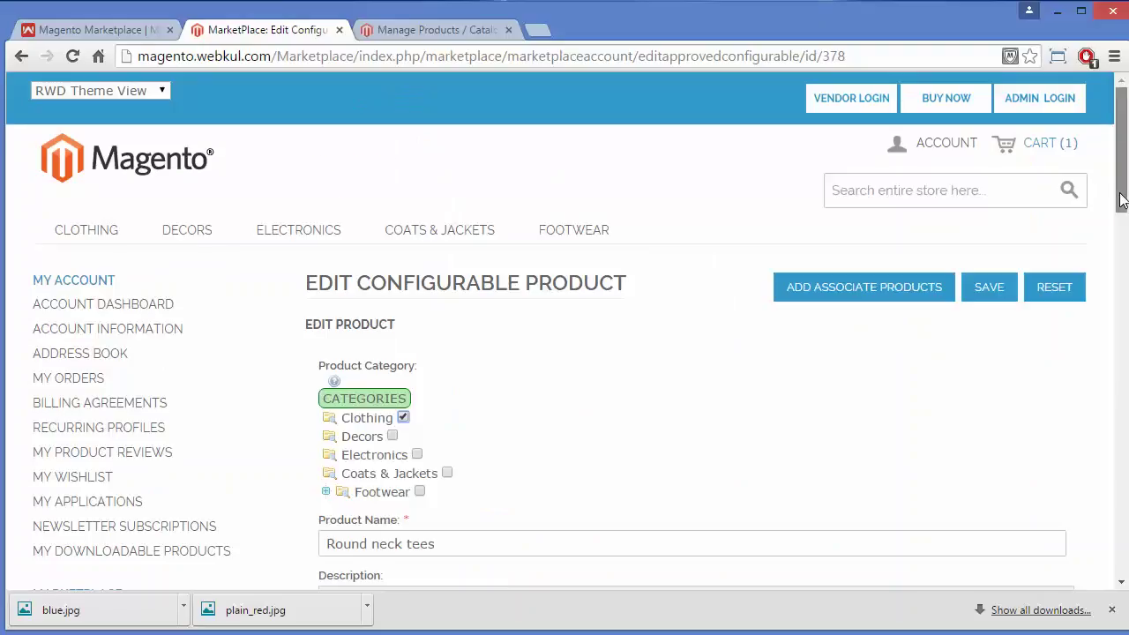
Review the product's description, status, SKU, price, stock, visibility, tax class and image settings on the edit page.
drag(1122, 194, 1124, 239)
scroll(1123, 238, down, 3)
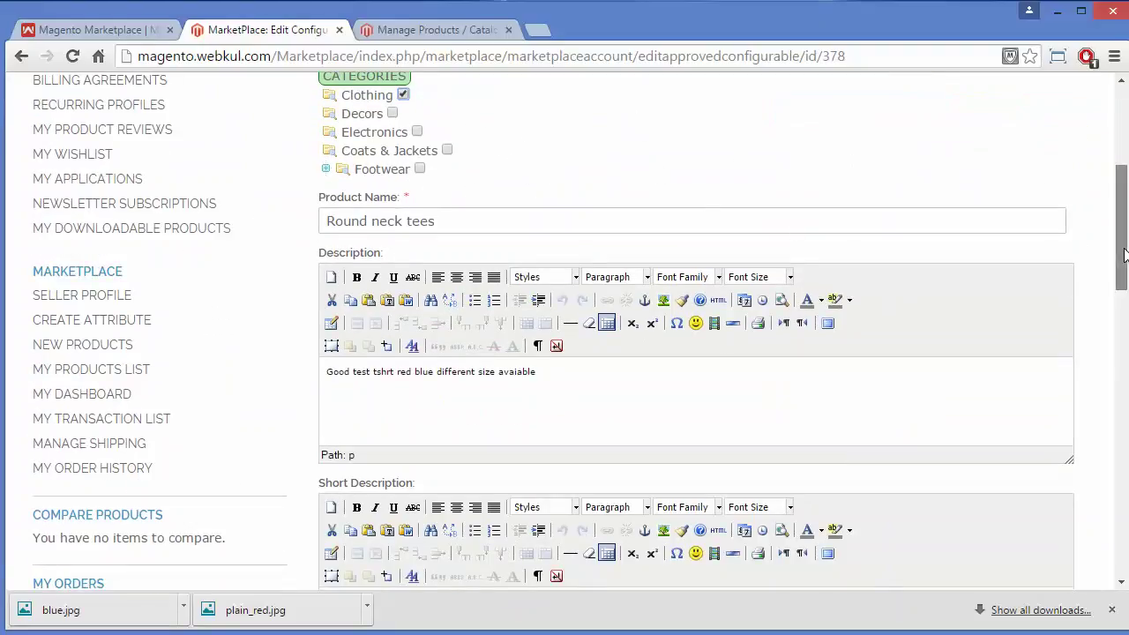
scroll(1120, 263, down, 5)
scroll(1120, 263, down, 5)
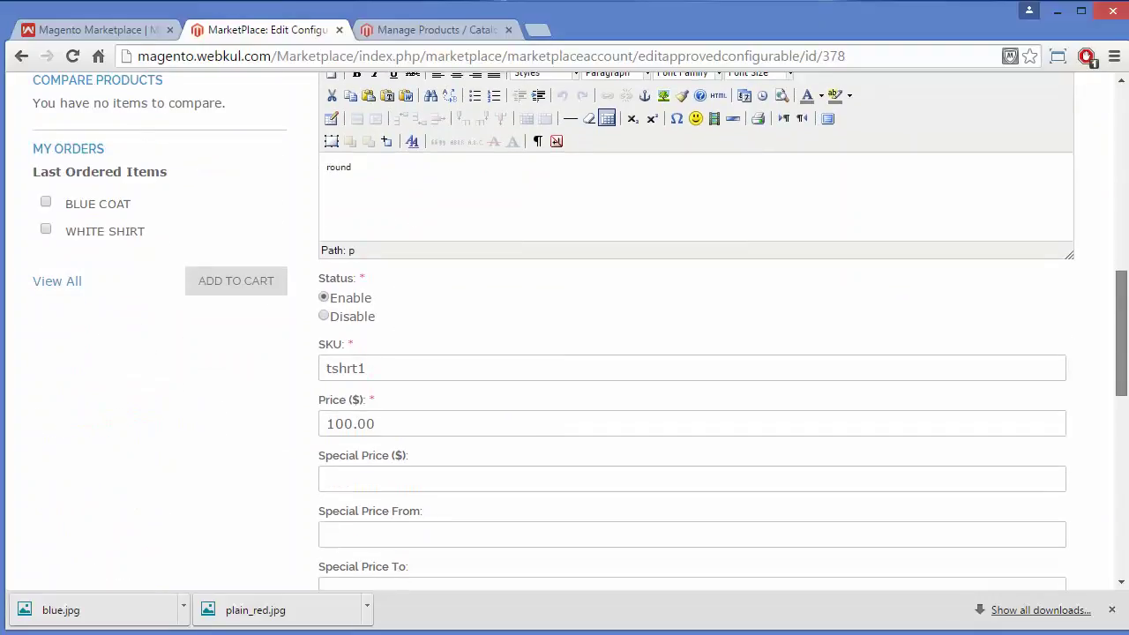
scroll(1120, 263, up, 2)
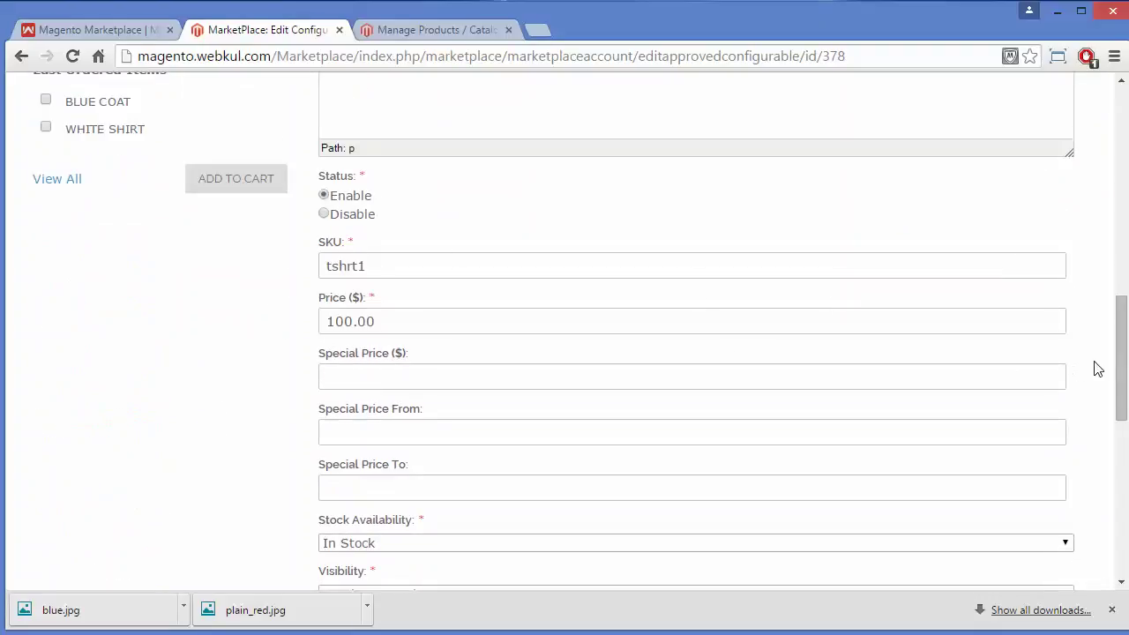
drag(1120, 371, 1116, 449)
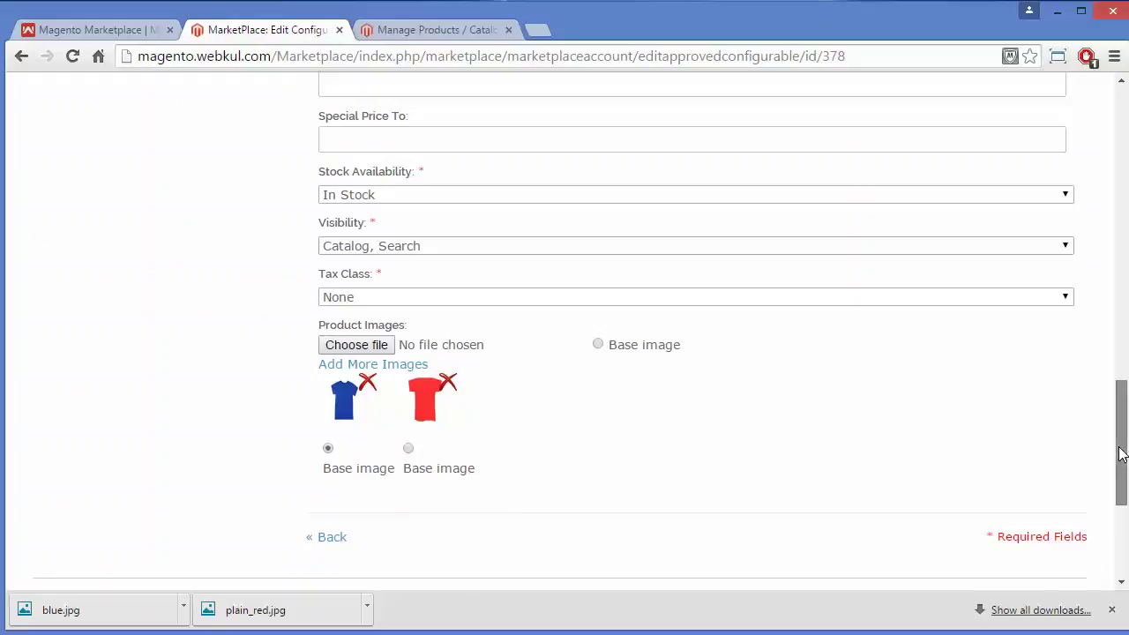
drag(1120, 453, 1119, 355)
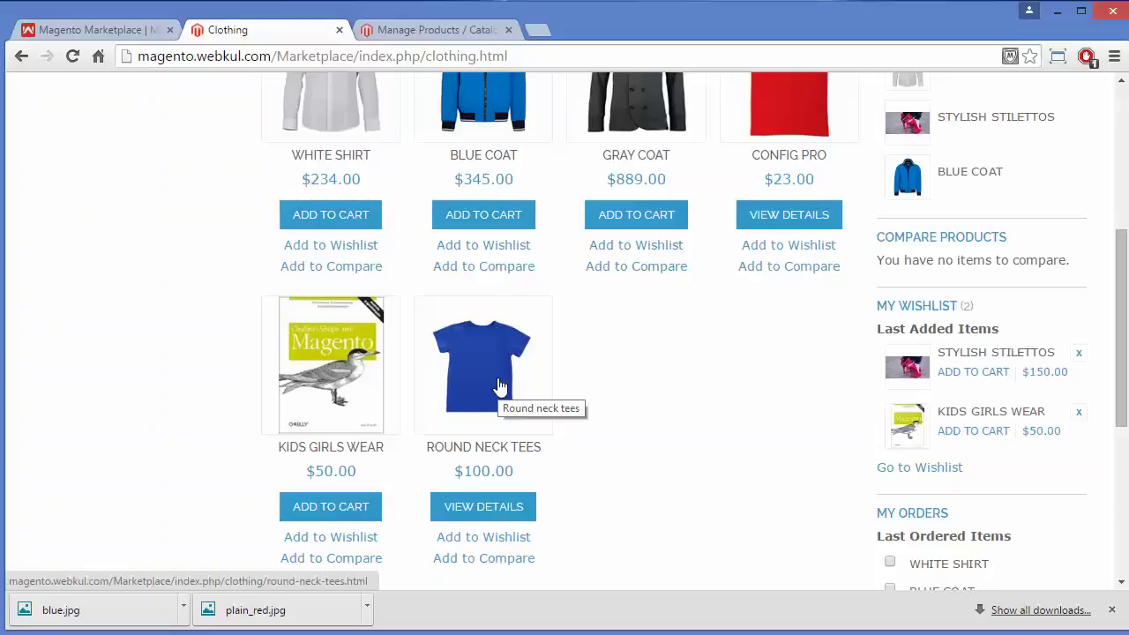
Switch to the Webkul Store page for the Magento Marketplace Multi Vendor Module.
key(ctrl+shift+Tab)
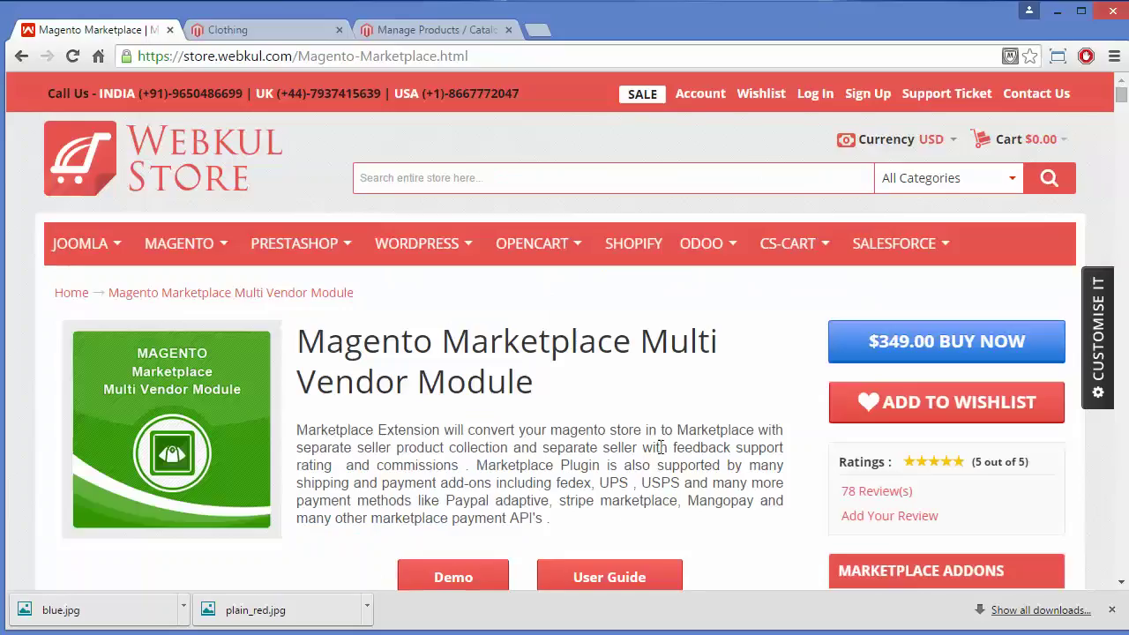